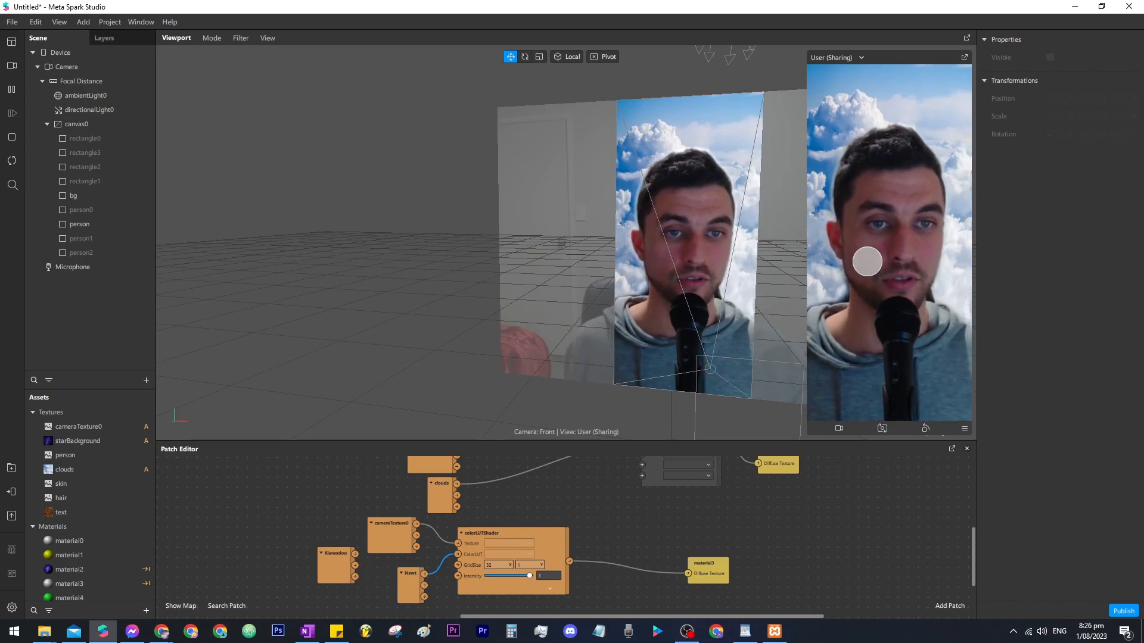
# Step: Make the hidden person1 and person2 rectangles visible and try the effect's tap and hold interactions in the preview
pyautogui.moveTo(865, 260); pyautogui.dragTo(981, 199)
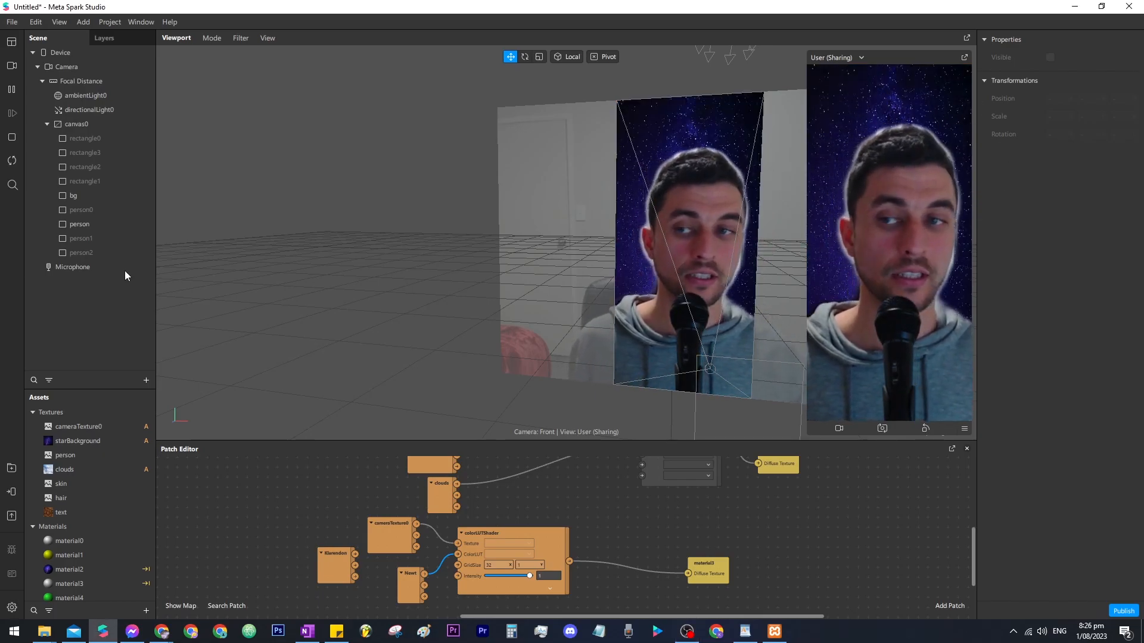
pyautogui.click(81, 238)
pyautogui.keyDown('shift'); pyautogui.click(81, 252); pyautogui.keyUp('shift')
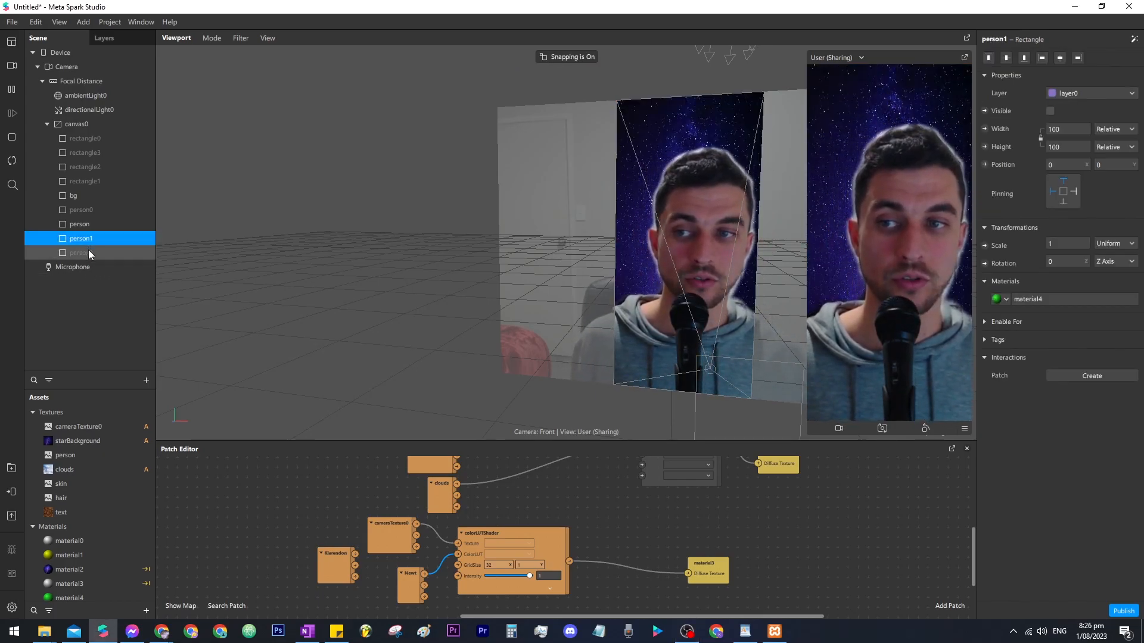
pyautogui.click(1049, 111)
pyautogui.click(902, 342)
pyautogui.click(898, 342)
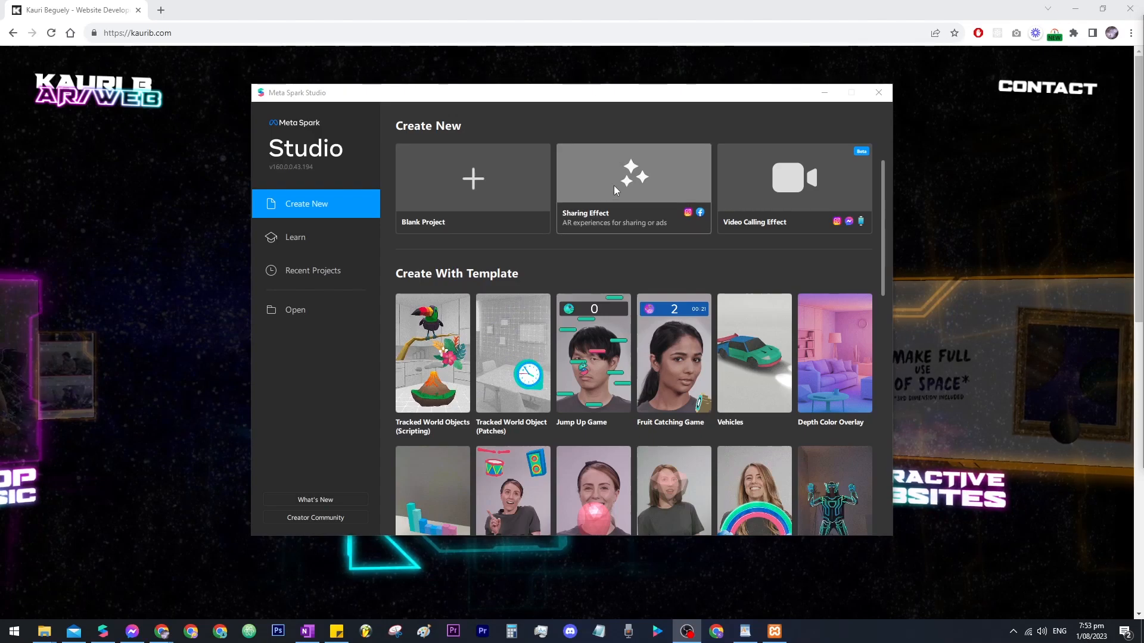
# Step: Create a new Sharing Effect project and insert a 2D rectangle into its scene
pyautogui.click(614, 184)
pyautogui.click(594, 143)
pyautogui.click(145, 381)
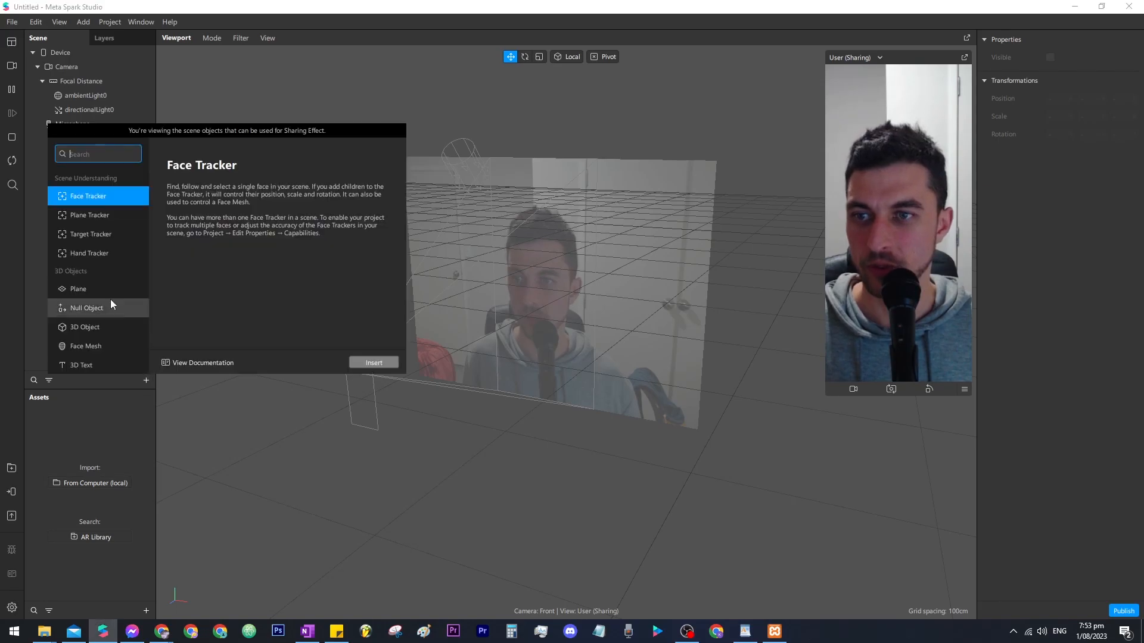
pyautogui.scroll(-4, 109, 280)
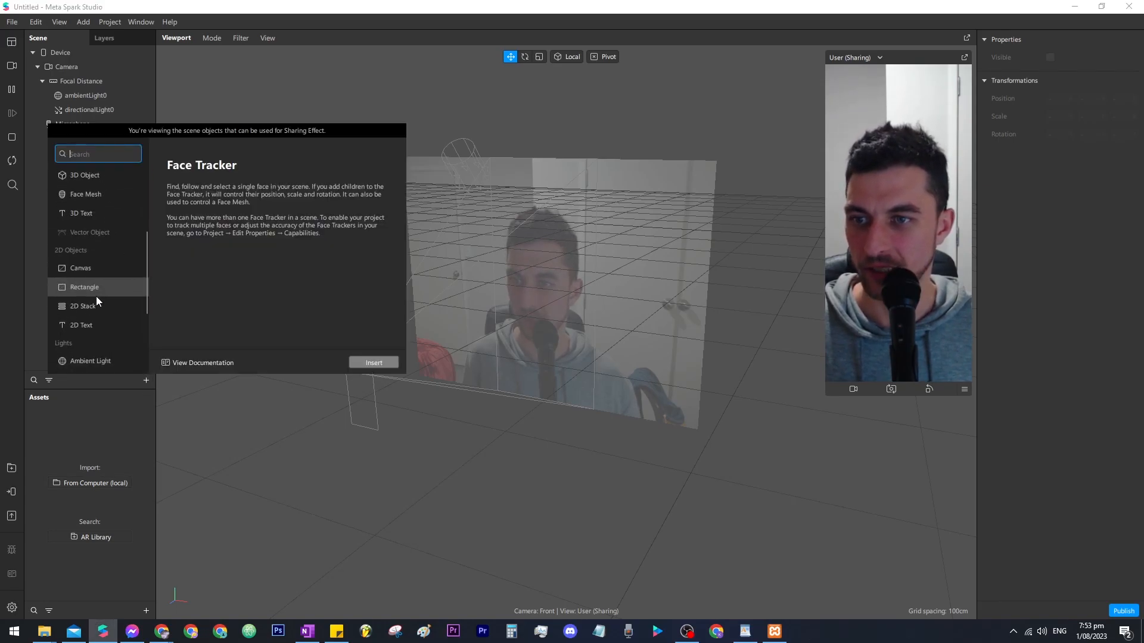
pyautogui.click(91, 282)
pyautogui.click(369, 362)
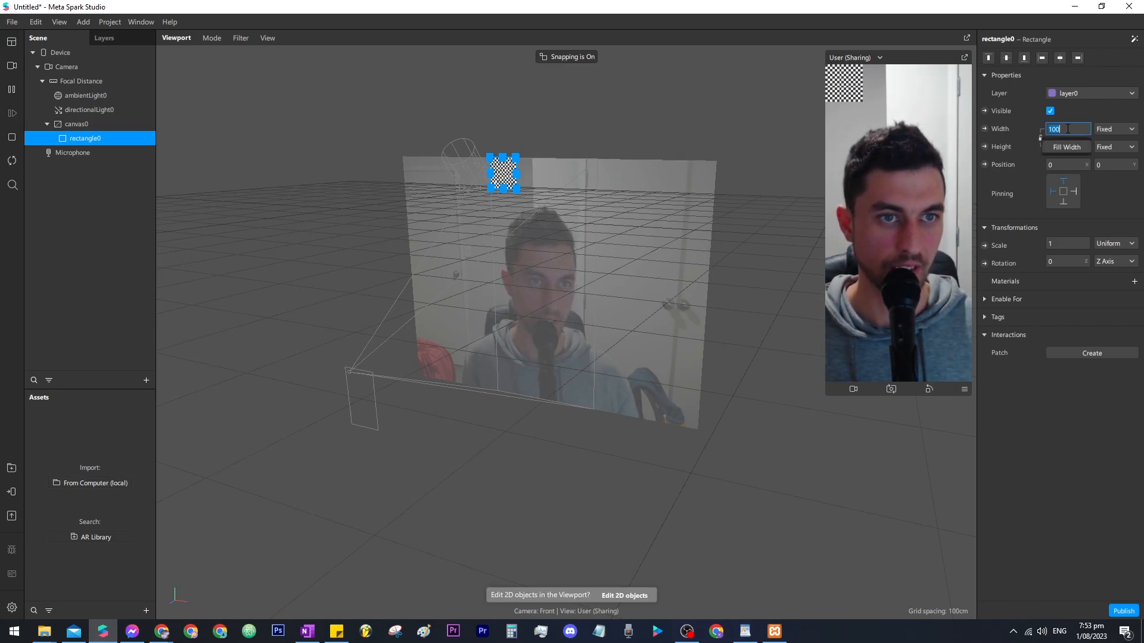
# Step: Make the rectangle fill the full width and height of the canvas
pyautogui.click(1063, 146)
pyautogui.click(1060, 147)
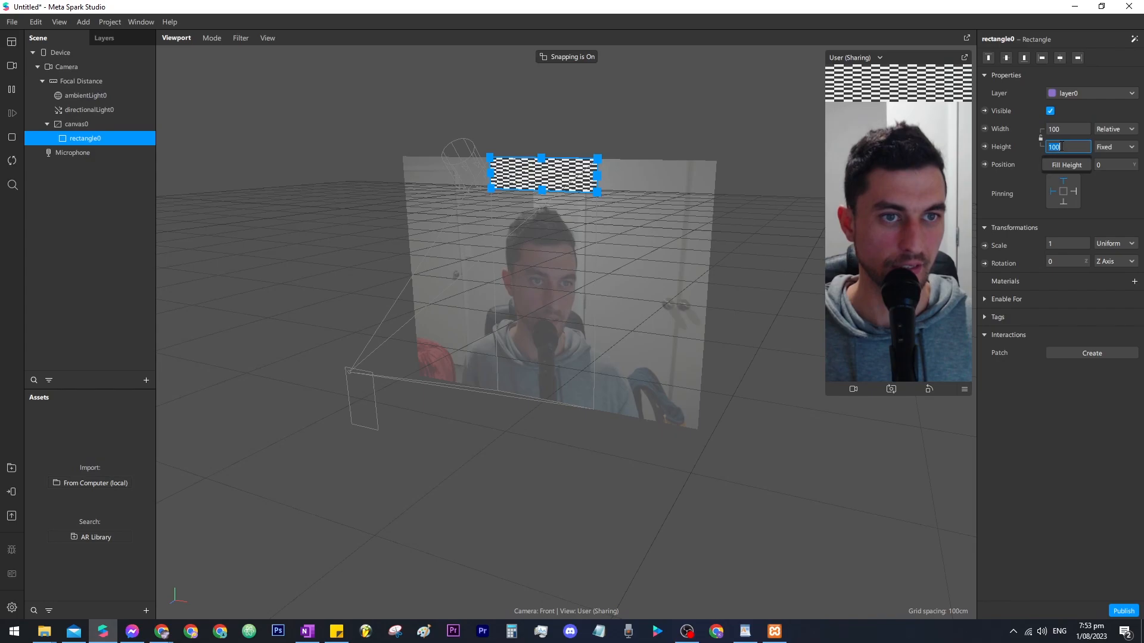
pyautogui.click(1066, 165)
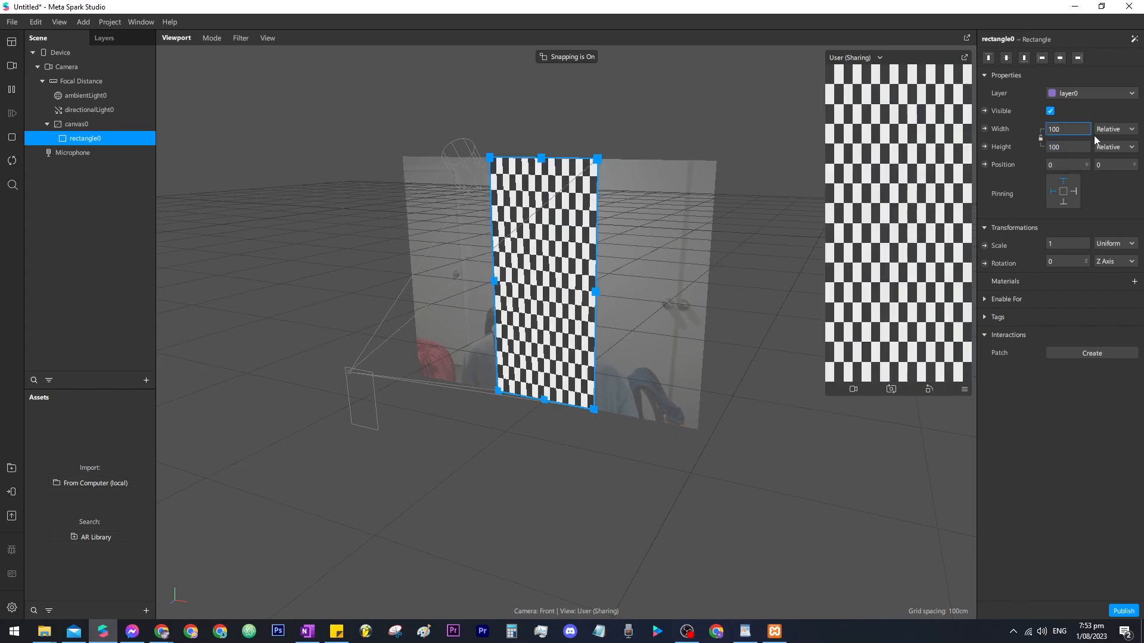
# Step: Try a relative width of 50 on the rectangle and return it to 100
pyautogui.click(1116, 132)
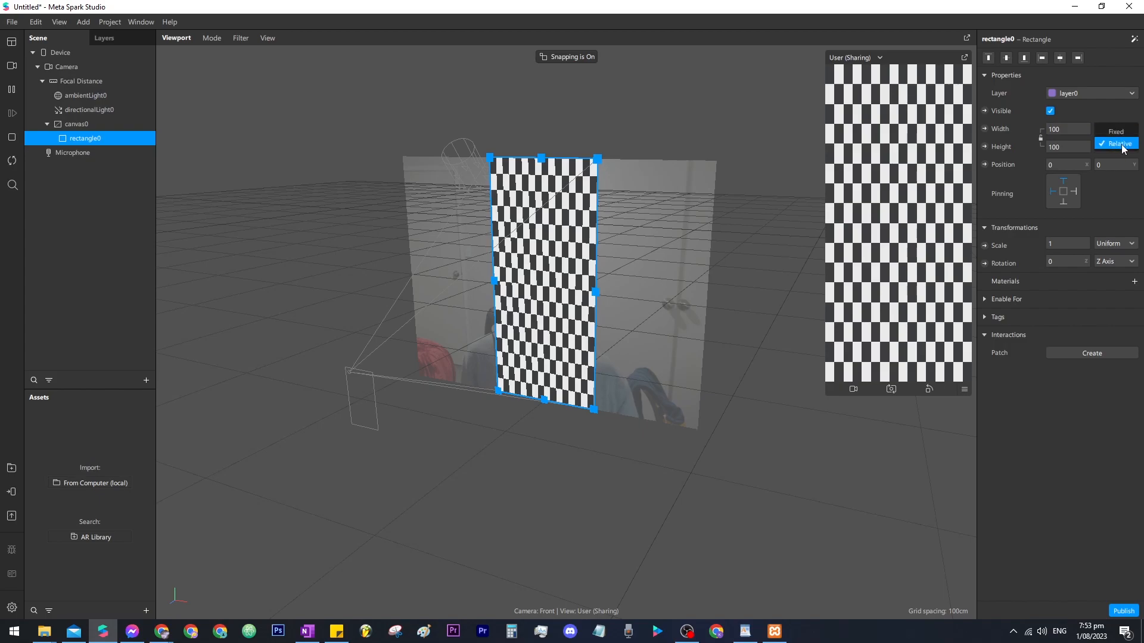
pyautogui.click(1063, 129)
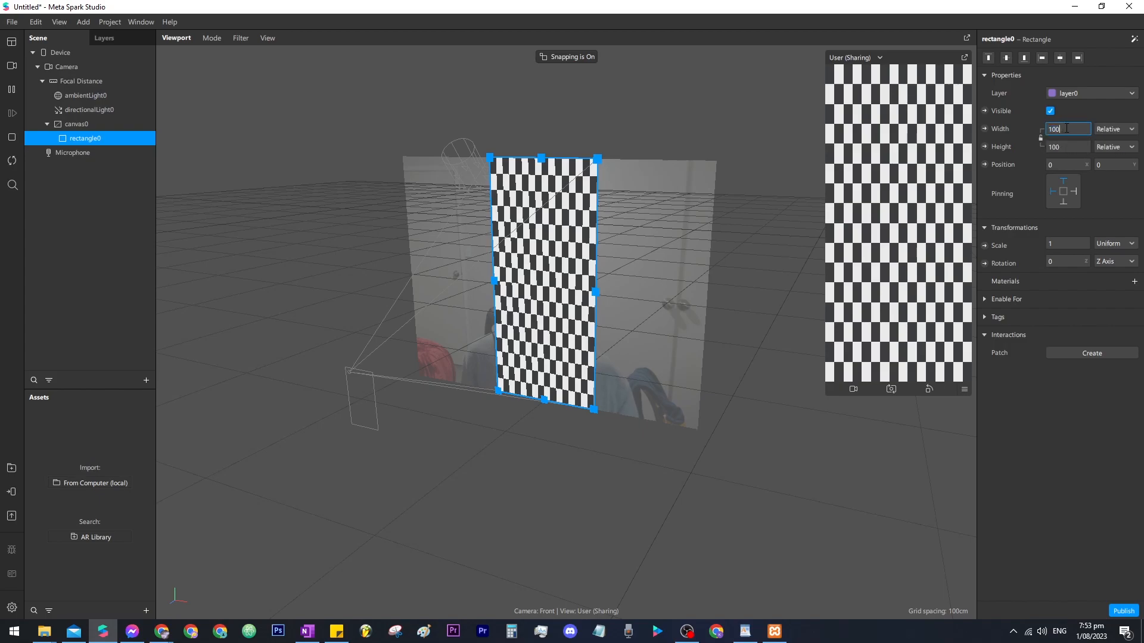
pyautogui.write('50')
pyautogui.press('Return')
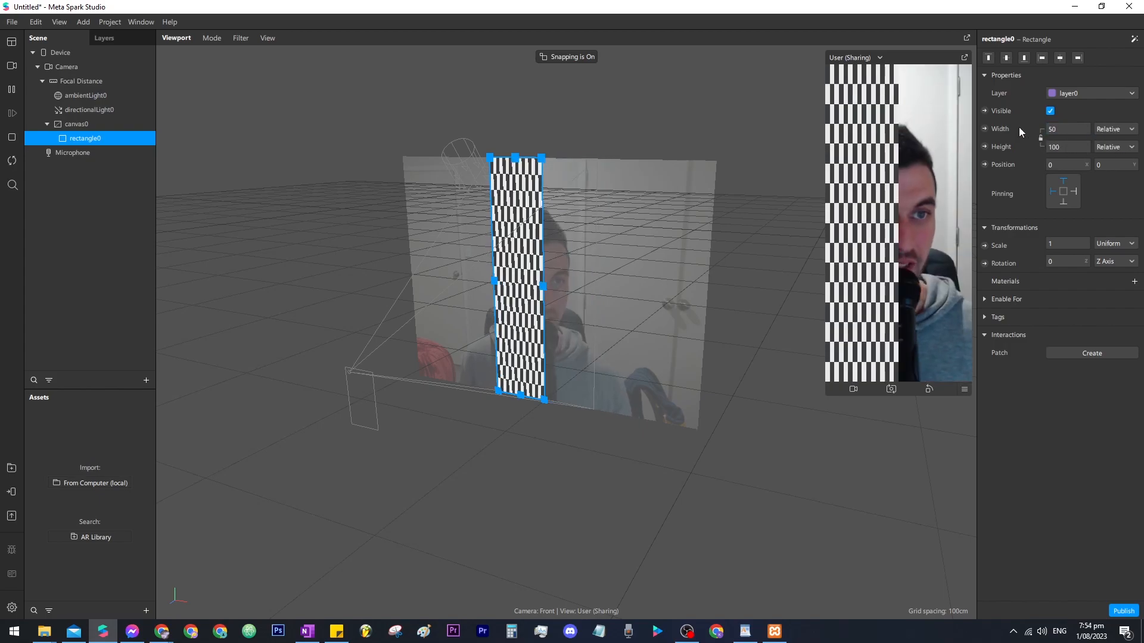
pyautogui.click(1083, 130)
pyautogui.write('100')
pyautogui.press('Return')
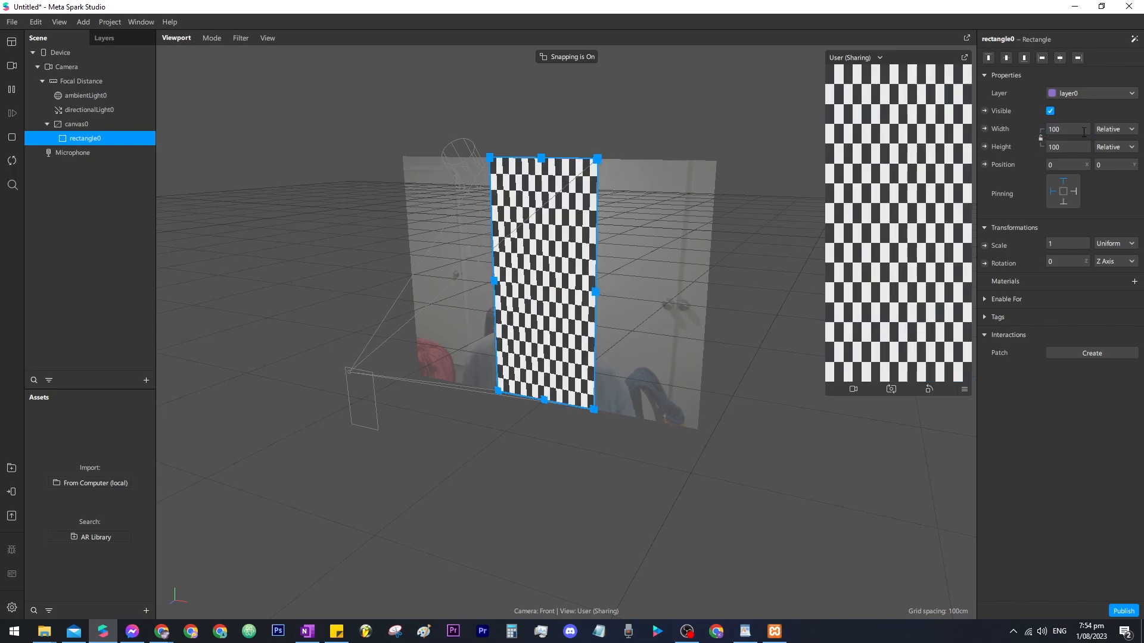
# Step: Add a texture extraction to the scene's camera
pyautogui.moveTo(504, 252); pyautogui.dragTo(527, 255, button='right')
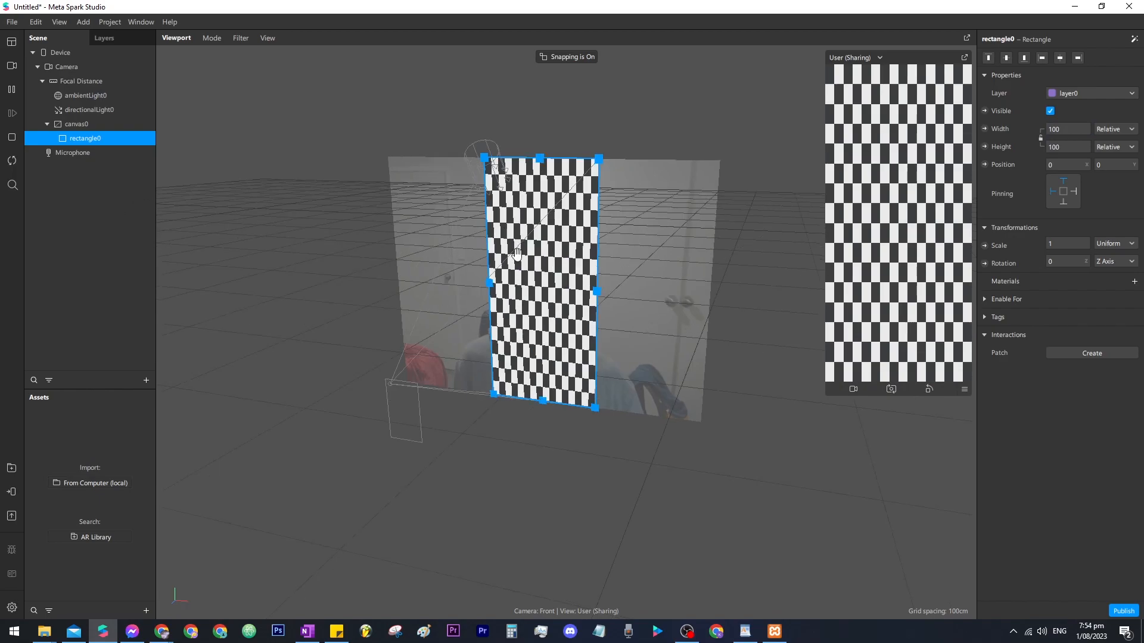
pyautogui.click(78, 67)
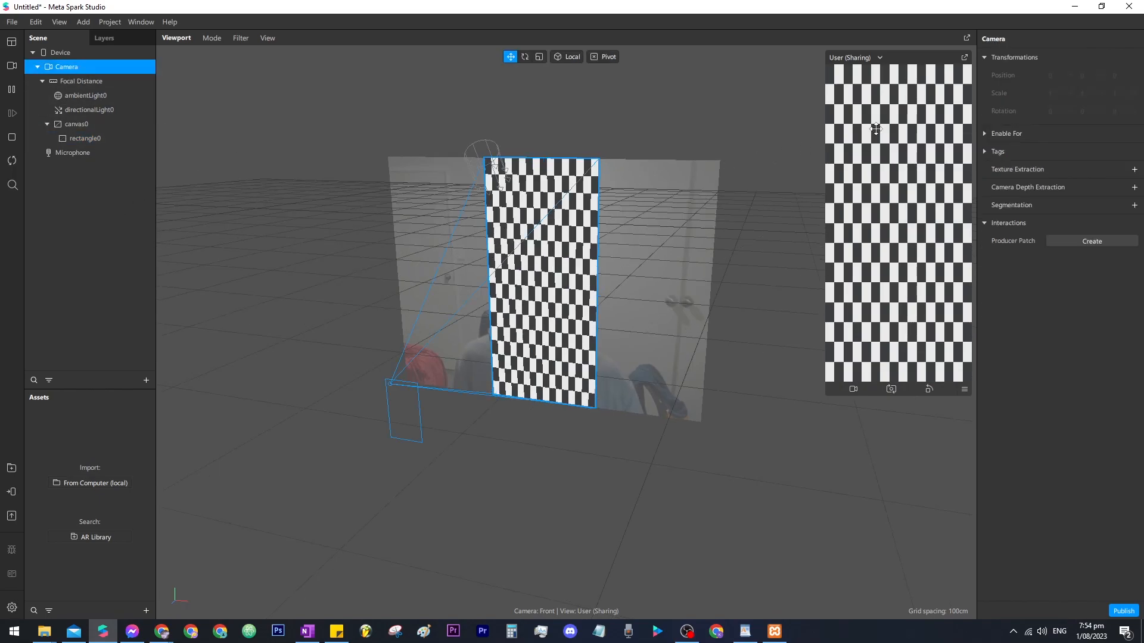
pyautogui.click(1134, 170)
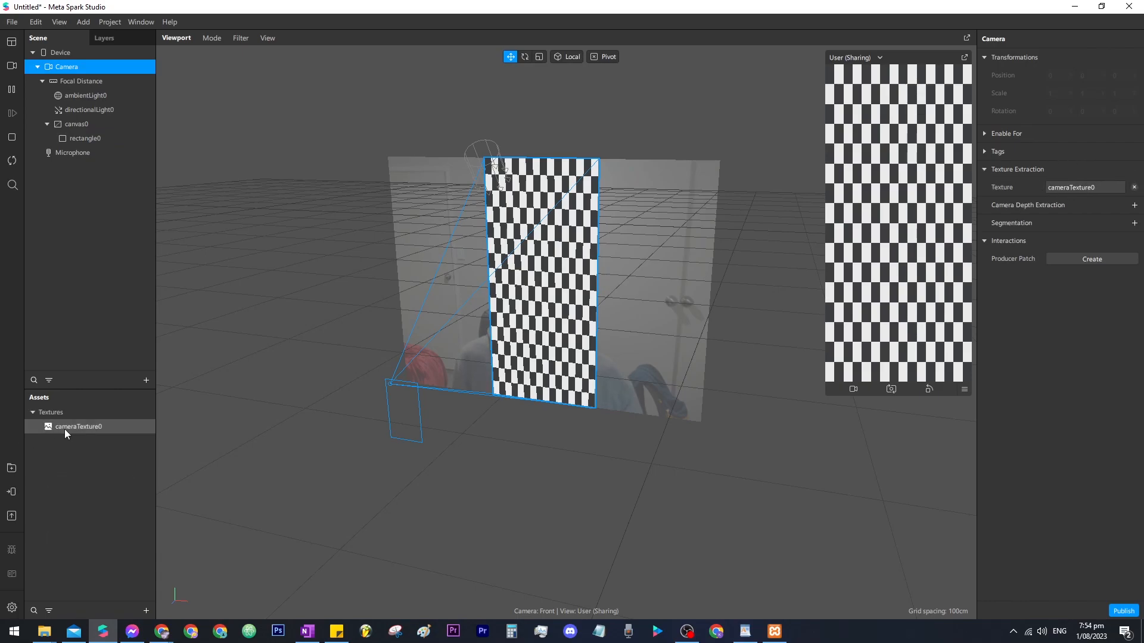
# Step: Create a new material on the rectangle and assign cameraTexture0 as its diffuse texture
pyautogui.click(102, 138)
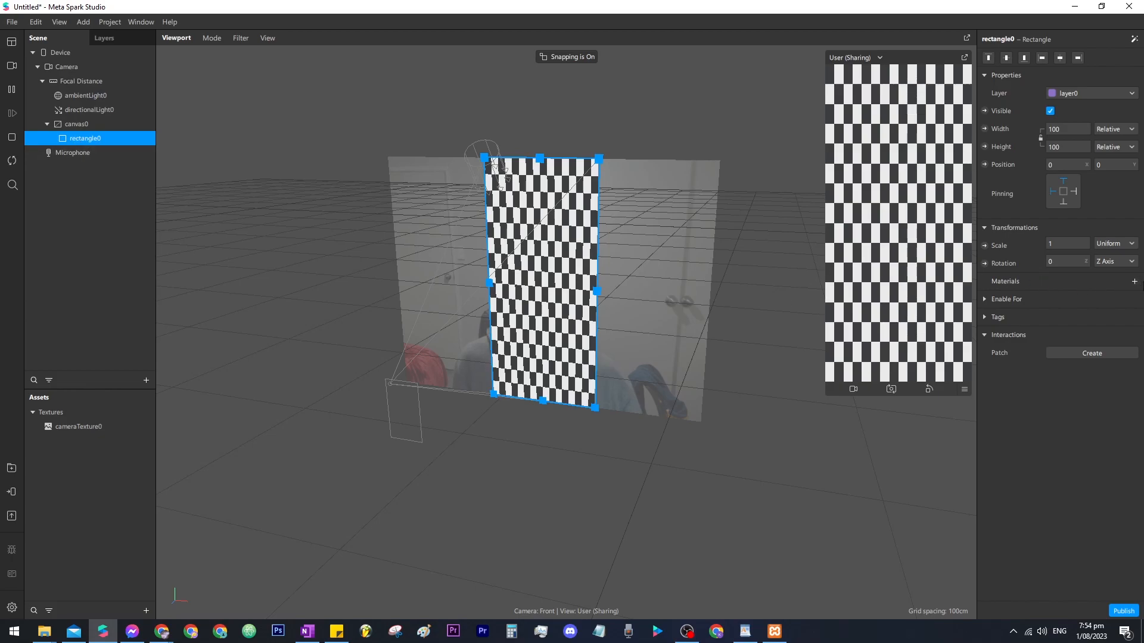
pyautogui.click(1133, 281)
pyautogui.click(1031, 297)
pyautogui.click(1064, 58)
pyautogui.click(1064, 61)
pyautogui.doubleClick(73, 455)
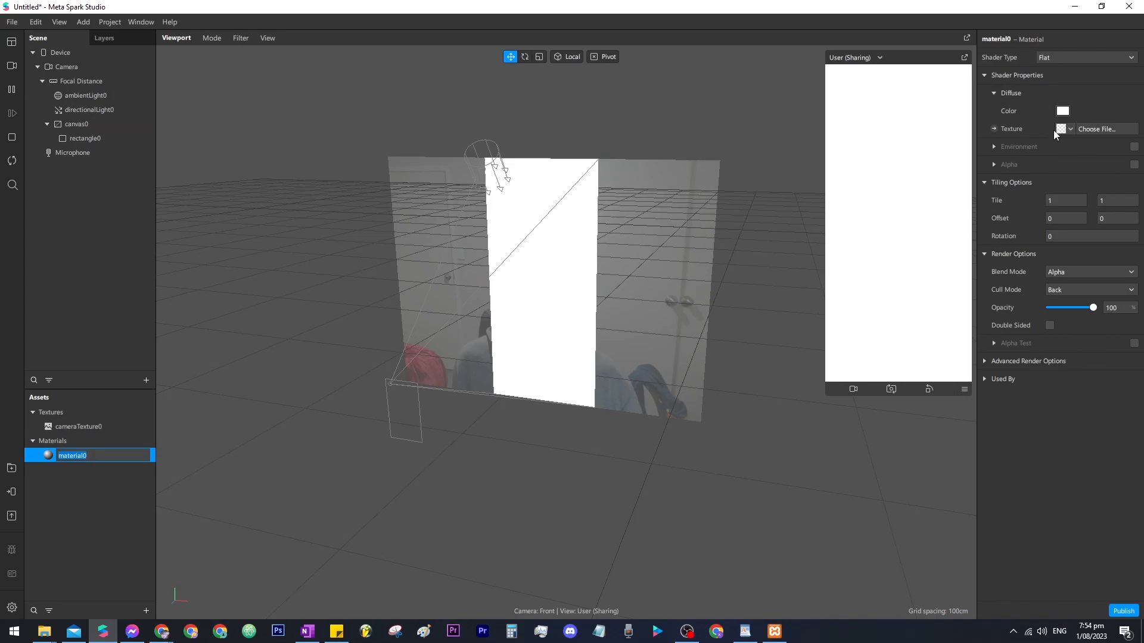
pyautogui.click(1062, 129)
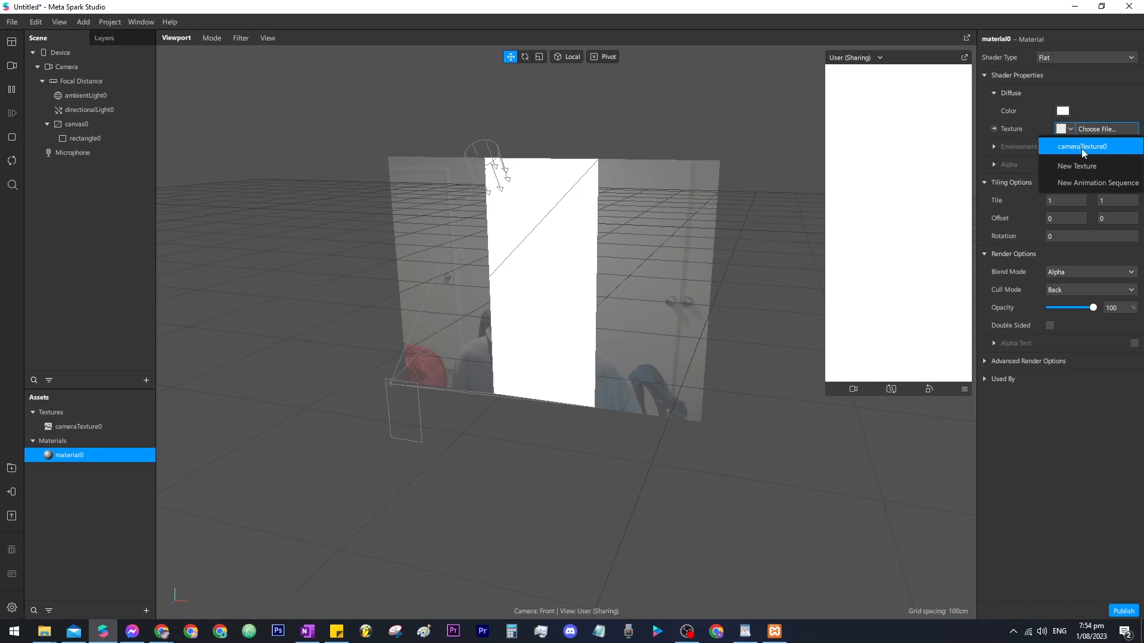
pyautogui.click(1081, 148)
# Step: Set the rectangle's relative width and height to 50 each
pyautogui.moveTo(605, 370); pyautogui.dragTo(558, 331, button='right')
pyautogui.click(559, 334)
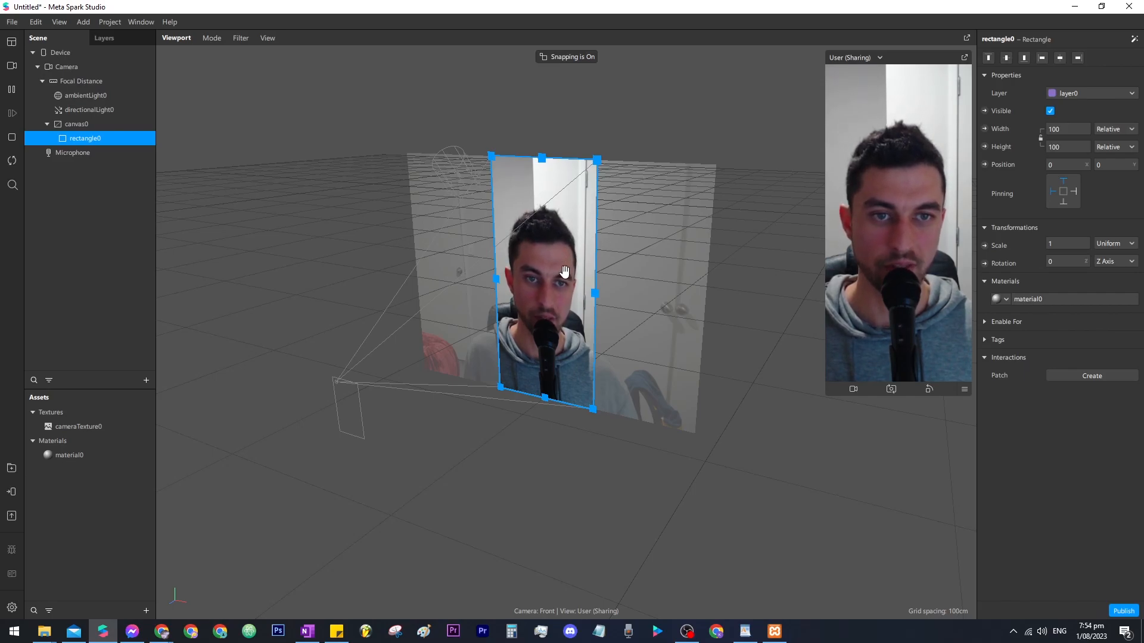
pyautogui.moveTo(561, 272); pyautogui.dragTo(583, 282)
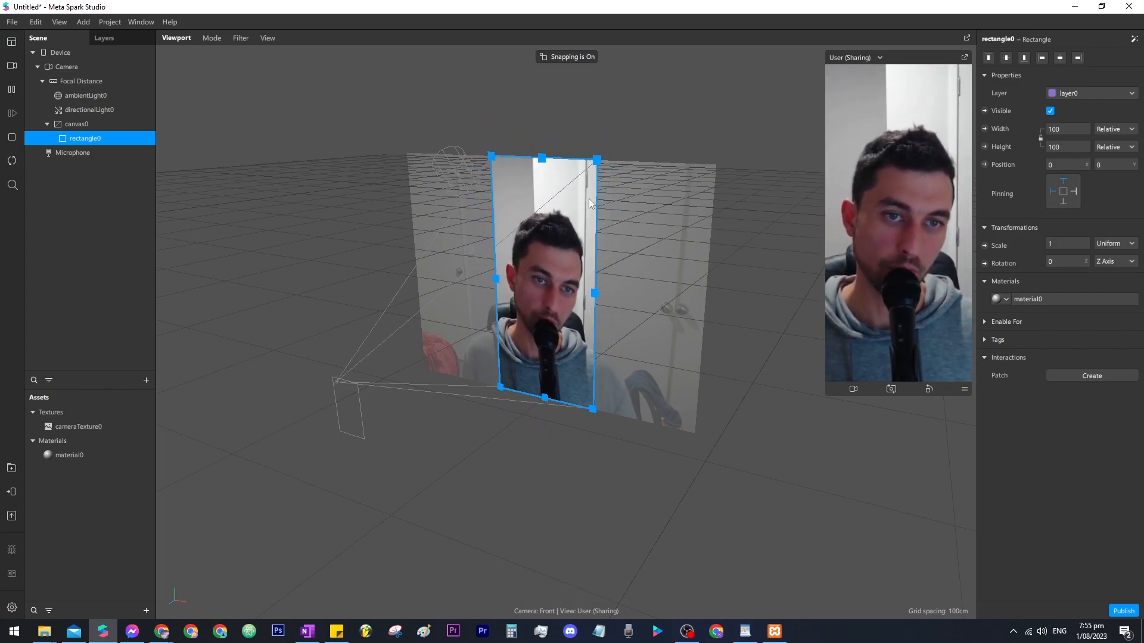
pyautogui.doubleClick(1072, 129)
pyautogui.write('50')
pyautogui.press('Return')
pyautogui.click(1063, 147)
pyautogui.doubleClick(1063, 147)
pyautogui.write('50')
pyautogui.press('Return')
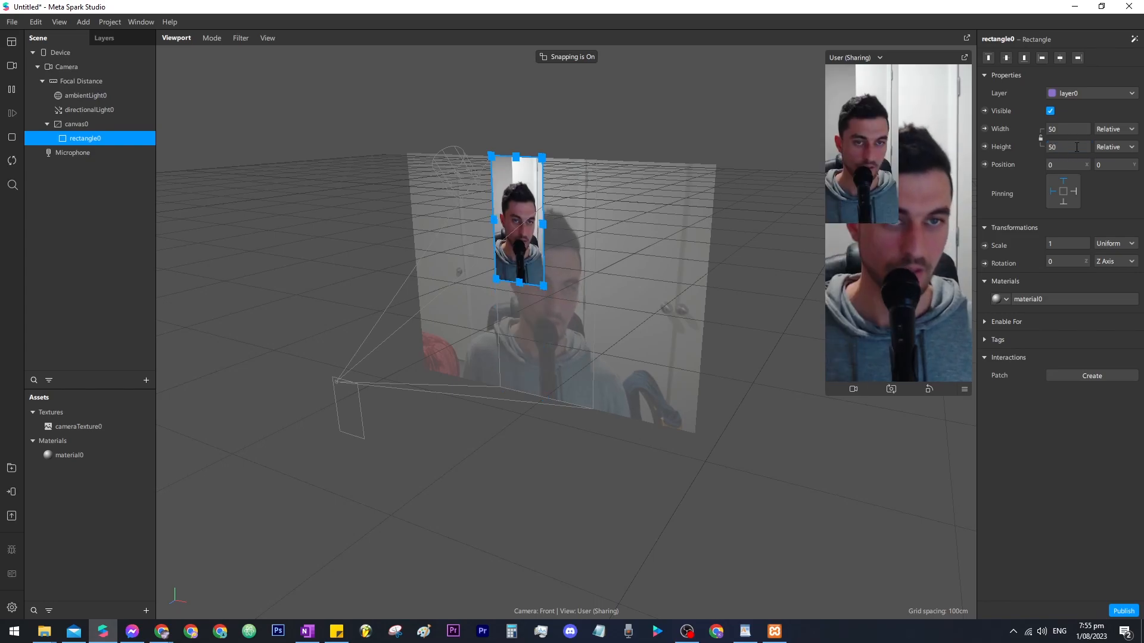
# Step: Duplicate the rectangle three times and arrange the four camera views in a two-by-two grid filling the canvas
pyautogui.click(88, 125)
pyautogui.click(92, 139)
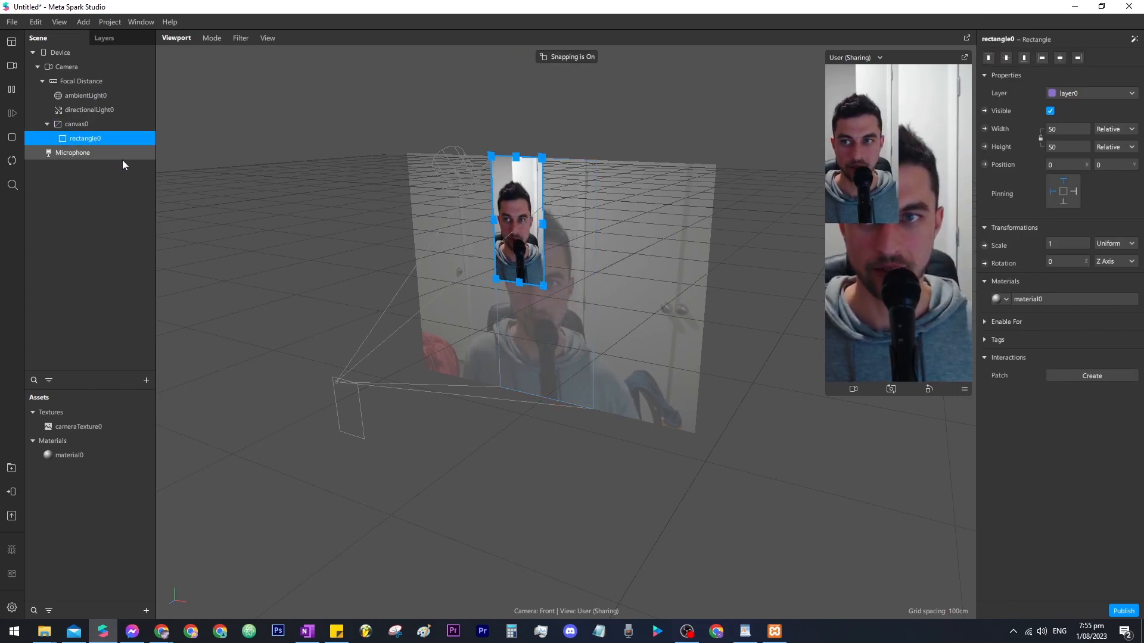
pyautogui.hotkey('ctrl', 'd')
pyautogui.moveTo(526, 193); pyautogui.dragTo(573, 198)
pyautogui.hotkey('ctrl', 'd')
pyautogui.moveTo(573, 198); pyautogui.dragTo(571, 320)
pyautogui.hotkey('ctrl', 'd')
pyautogui.moveTo(571, 320); pyautogui.dragTo(520, 319)
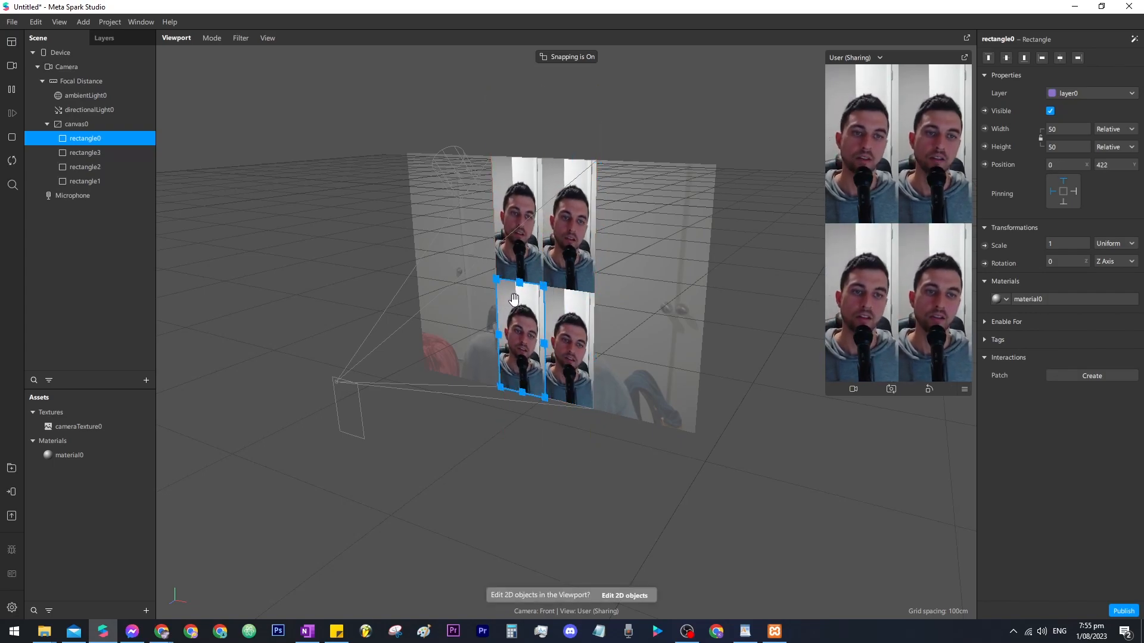
# Step: Duplicate material0 and set the copy's diffuse color to yellow, #eaff08
pyautogui.click(98, 179)
pyautogui.doubleClick(98, 459)
pyautogui.hotkey('ctrl', 'd')
pyautogui.click(84, 470)
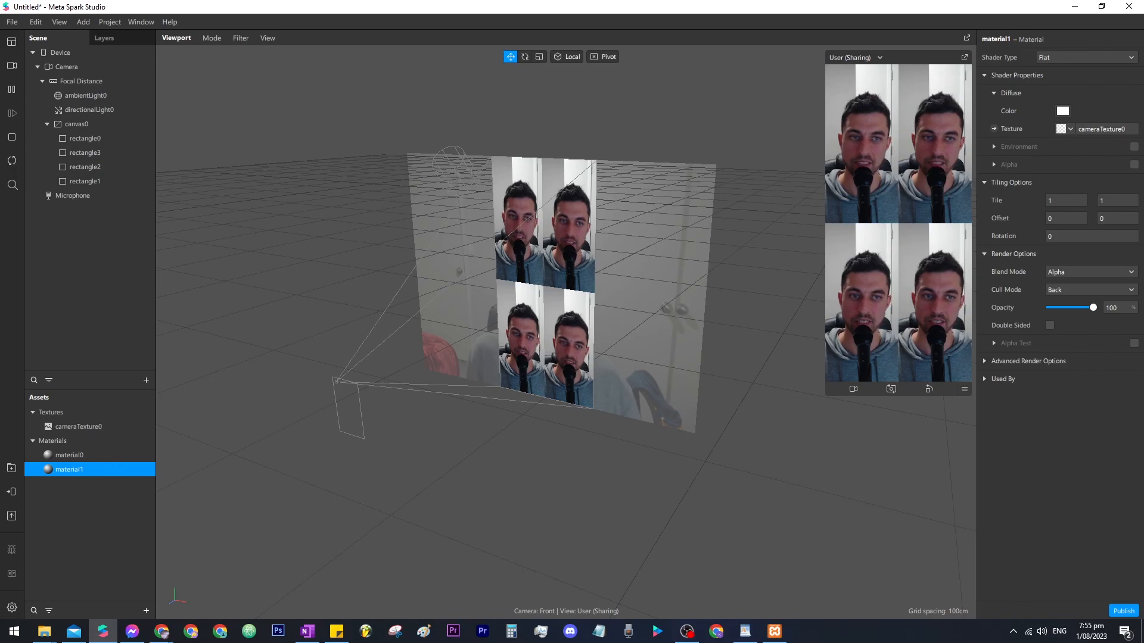
pyautogui.click(1064, 116)
pyautogui.click(671, 211)
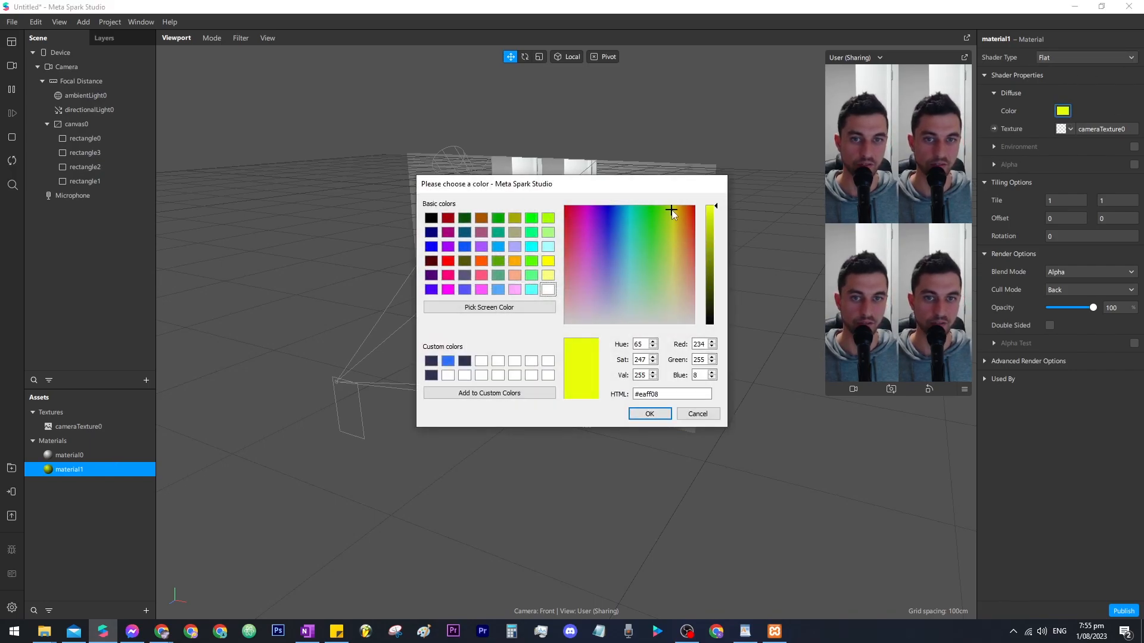
pyautogui.click(667, 418)
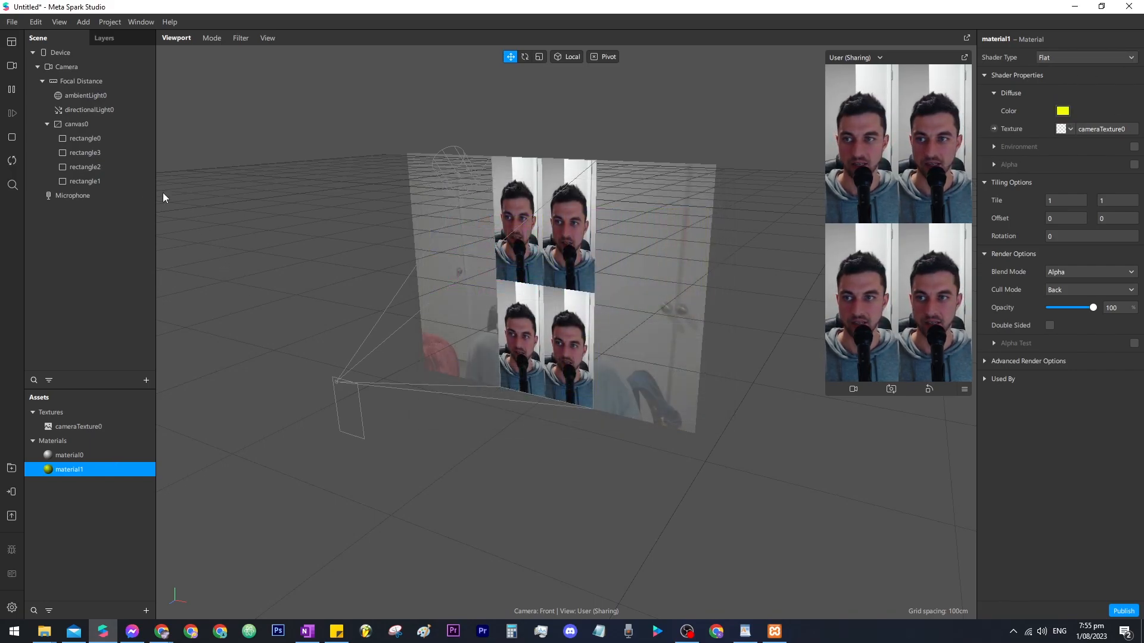
# Step: Apply the yellow material1 to rectangle3 in the lower-right cell of the grid
pyautogui.click(85, 153)
pyautogui.click(1006, 299)
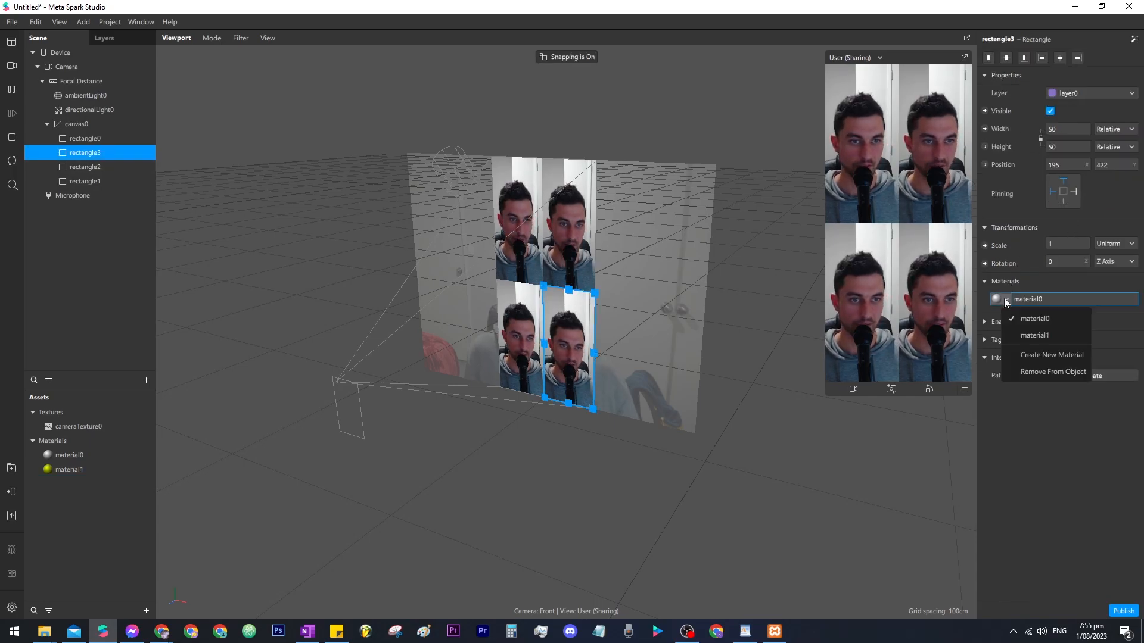
pyautogui.click(1027, 316)
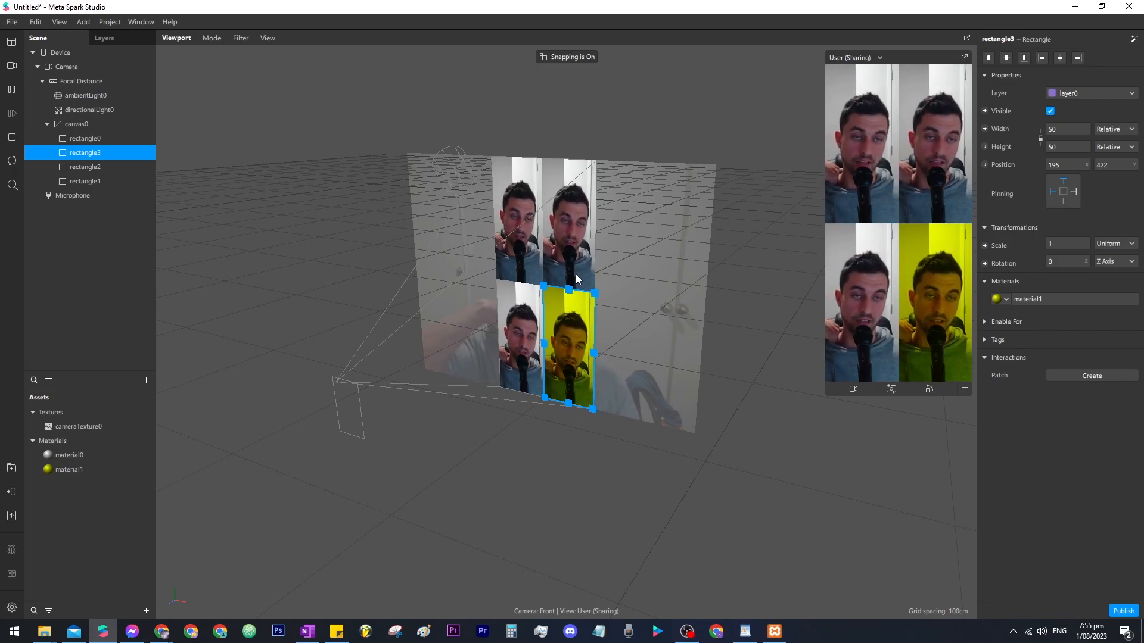
pyautogui.click(106, 181)
pyautogui.keyDown('shift'); pyautogui.click(106, 153); pyautogui.keyUp('shift')
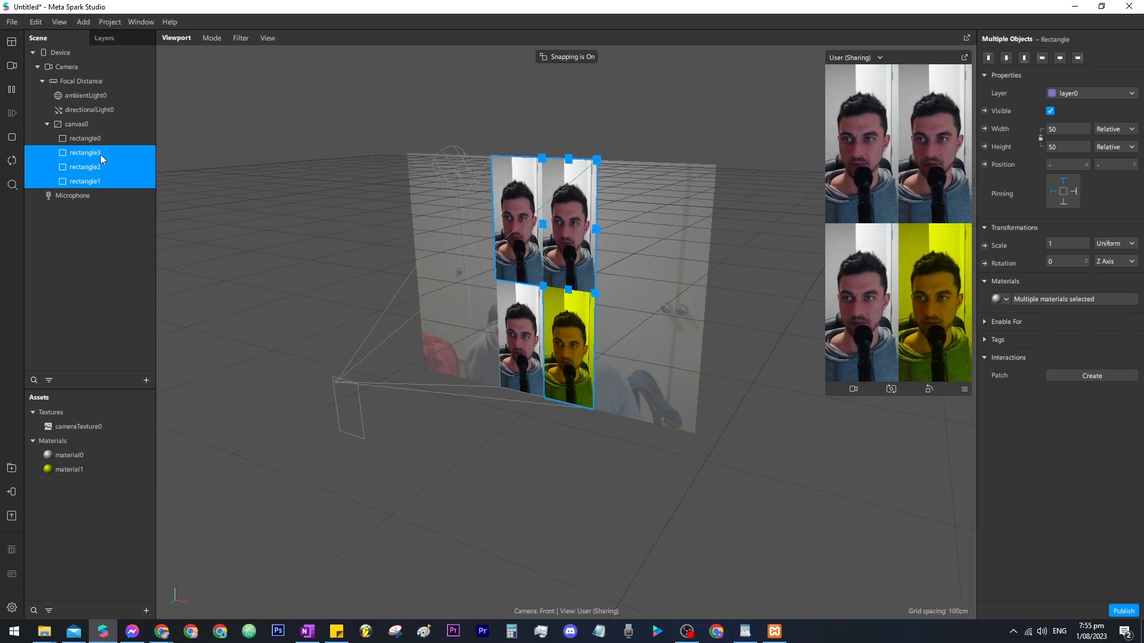
pyautogui.click(100, 223)
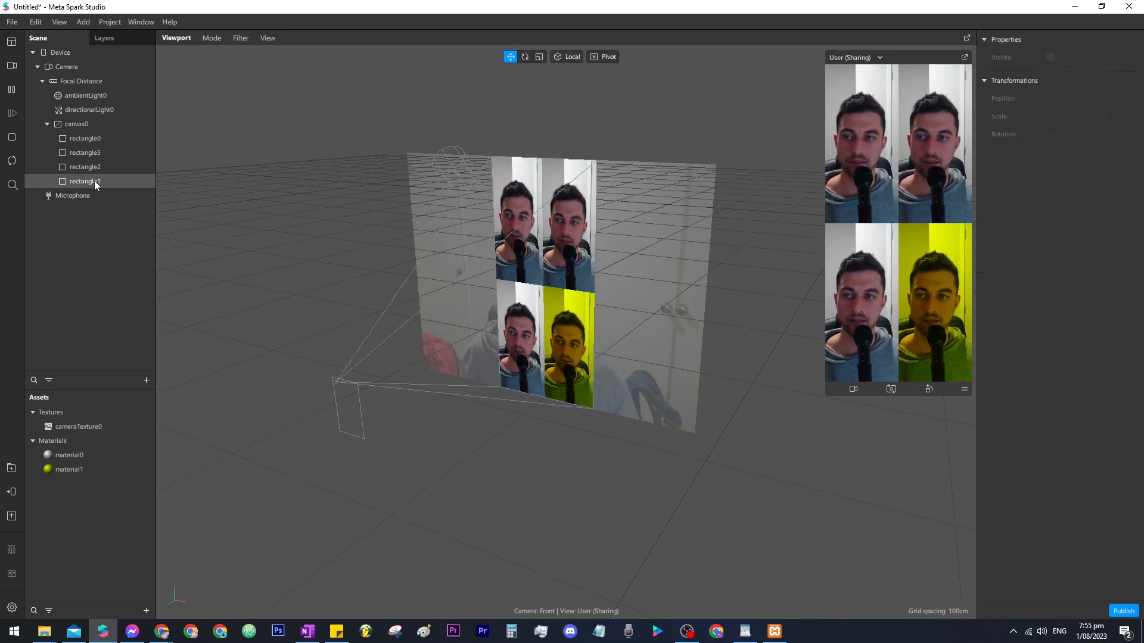
pyautogui.click(94, 179)
pyautogui.click(99, 158)
pyautogui.click(112, 249)
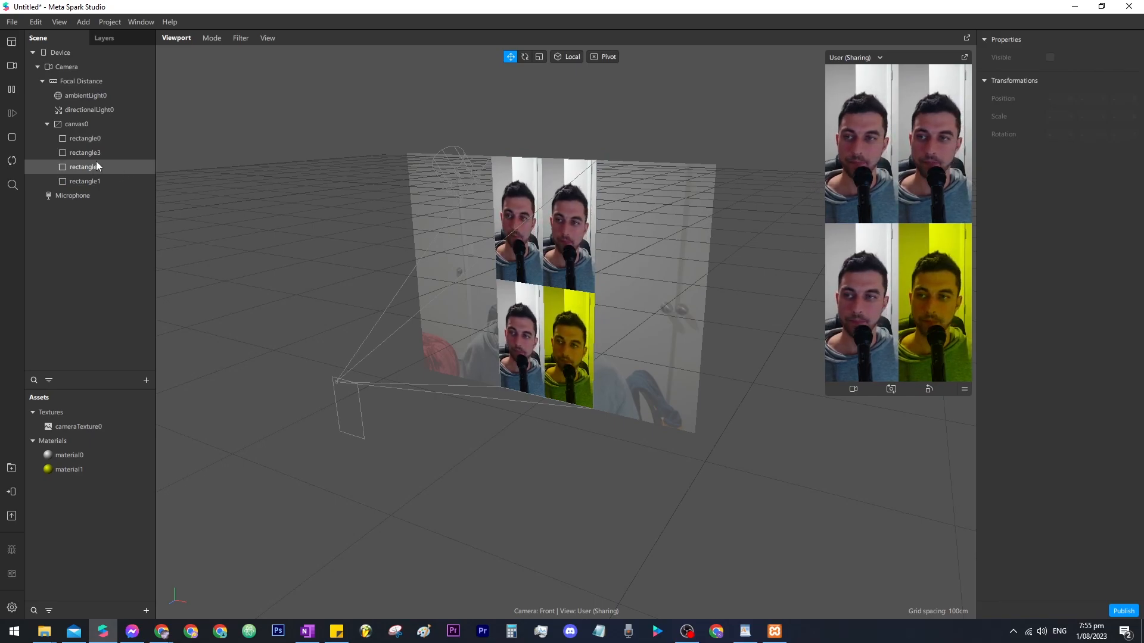
pyautogui.click(90, 139)
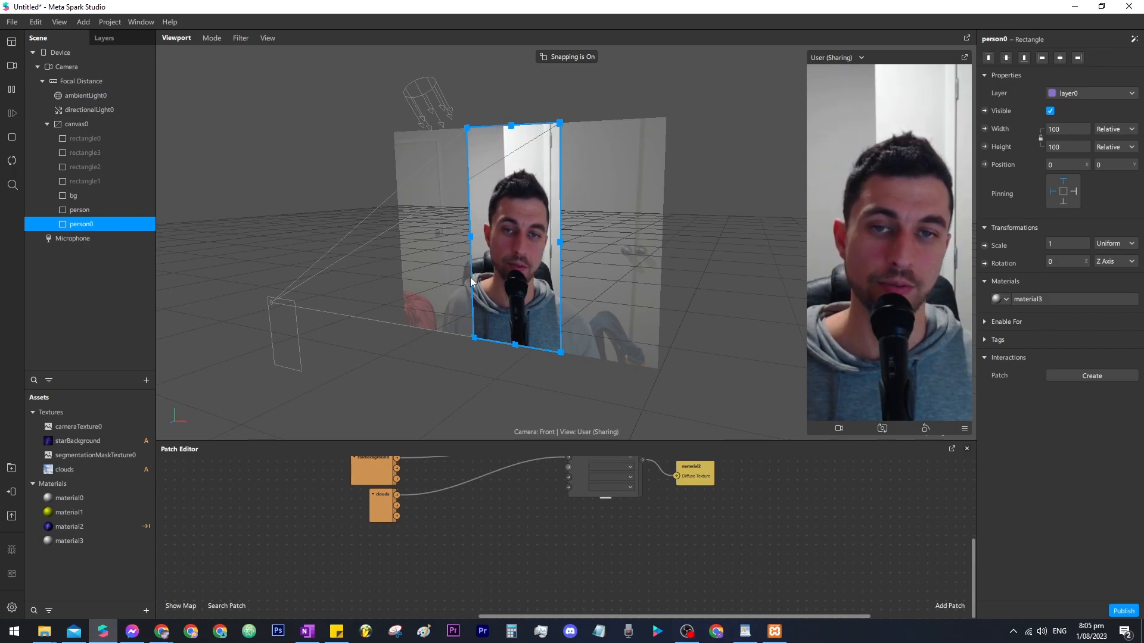
pyautogui.scroll(3, 459, 214)
pyautogui.moveTo(459, 214); pyautogui.dragTo(445, 266, button='right')
pyautogui.scroll(2, 444, 266)
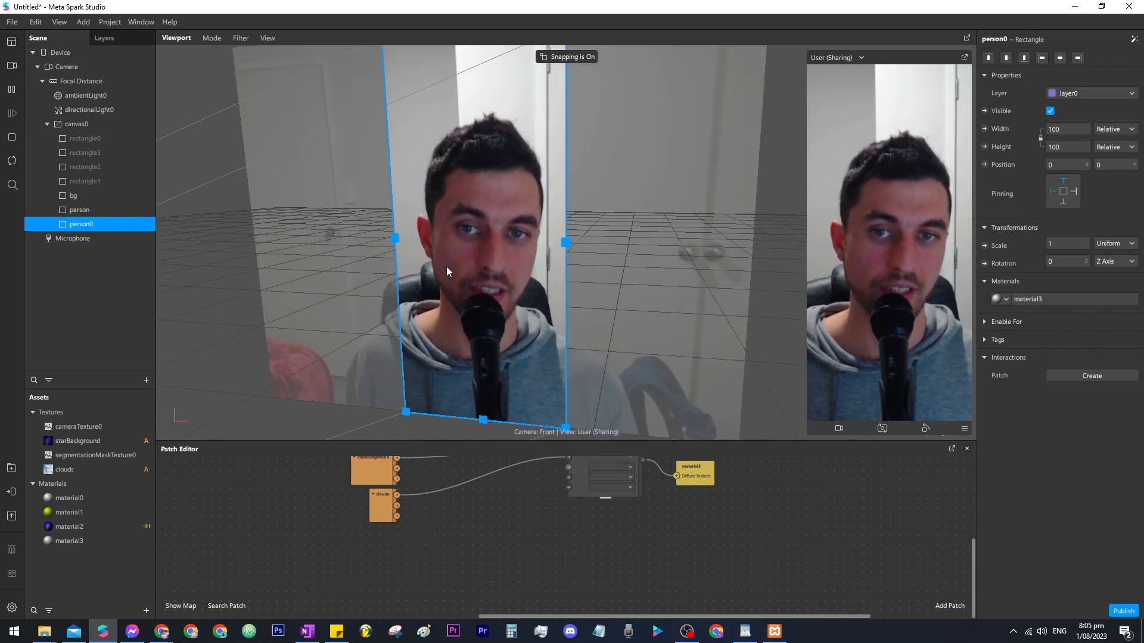
pyautogui.scroll(-2, 465, 232)
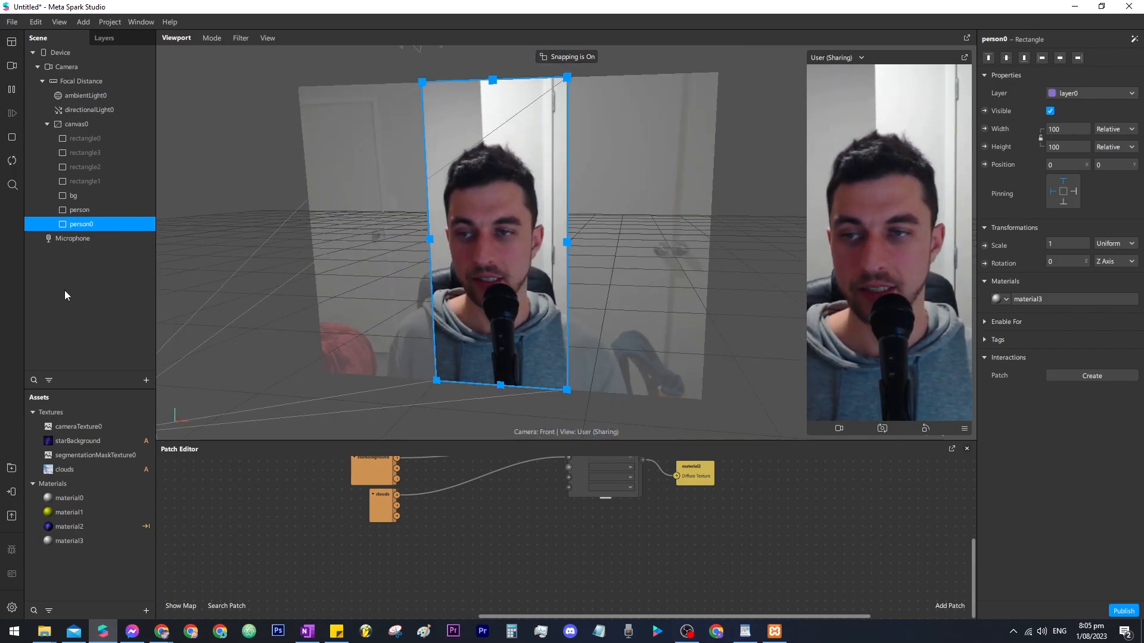
# Step: Import the Newt color LUT from the AR Library's Color LUTs collection into the project
pyautogui.click(11, 467)
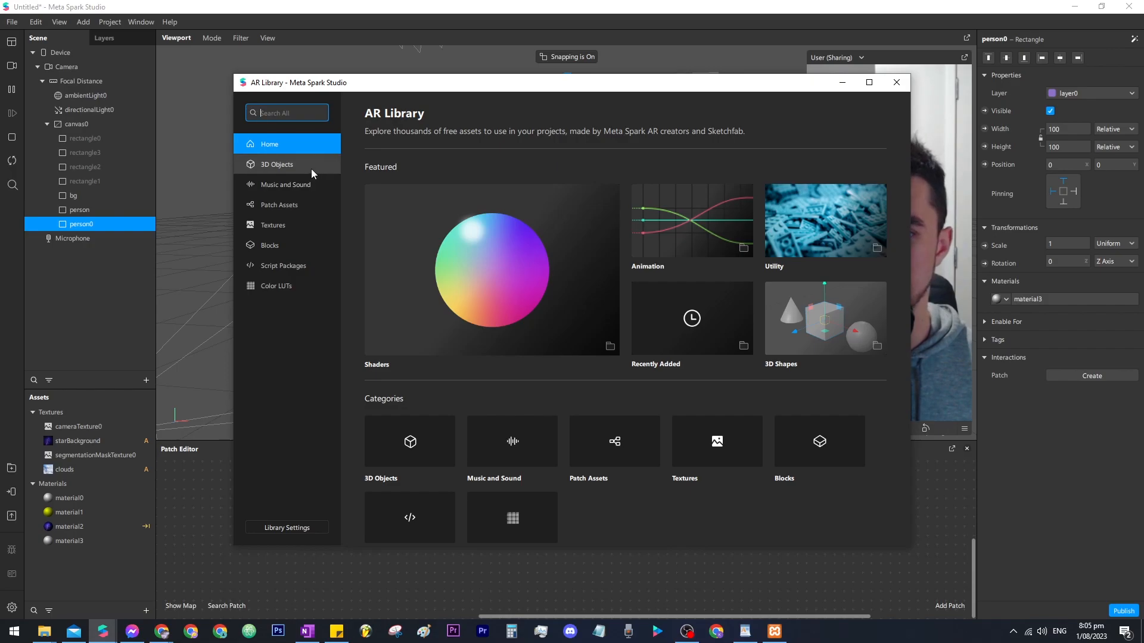
pyautogui.click(266, 119)
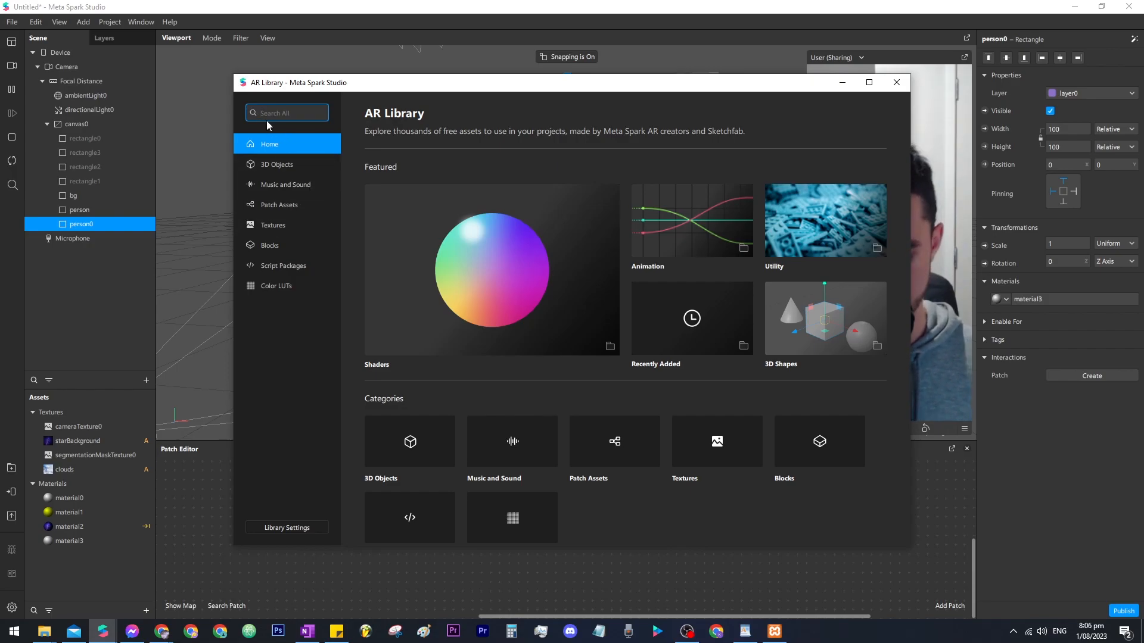
pyautogui.click(285, 288)
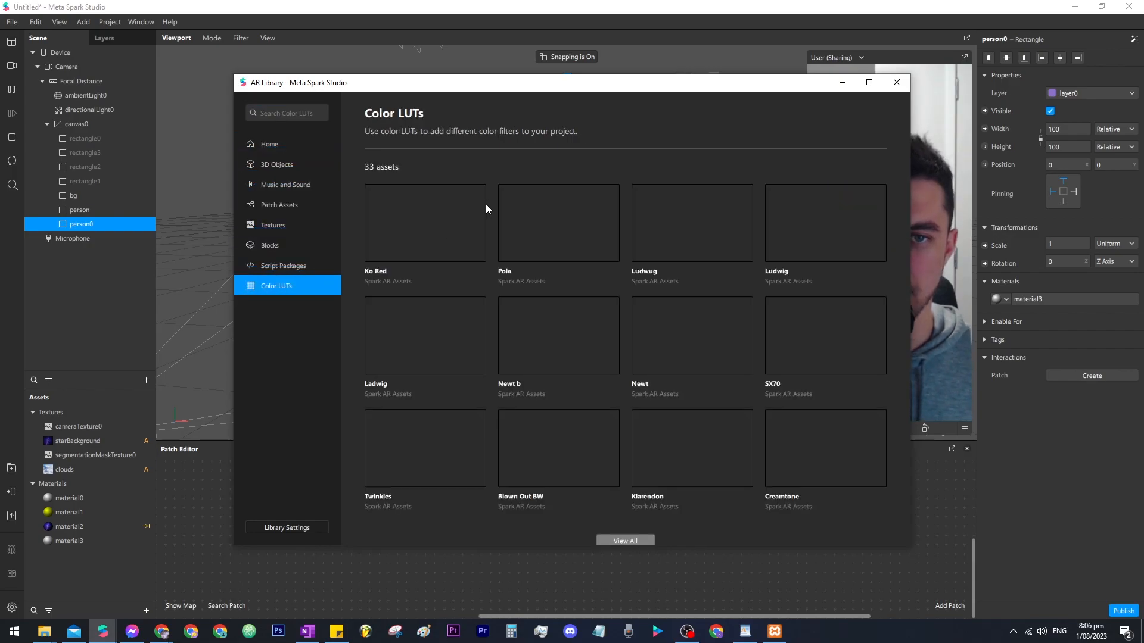
pyautogui.scroll(-1, 763, 298)
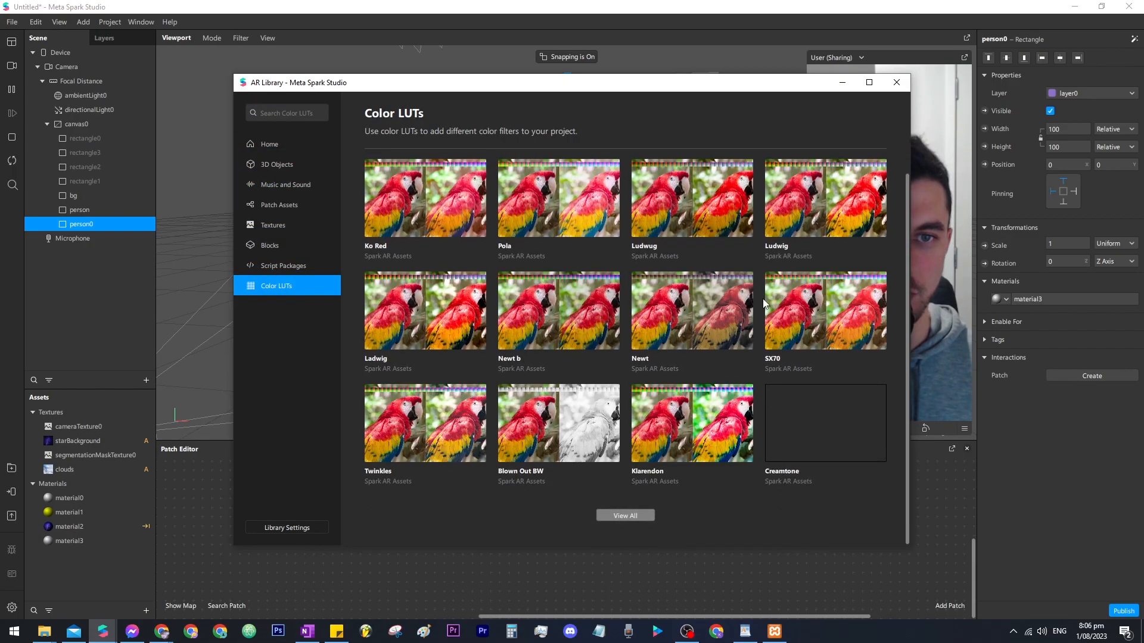
pyautogui.click(691, 324)
pyautogui.click(865, 137)
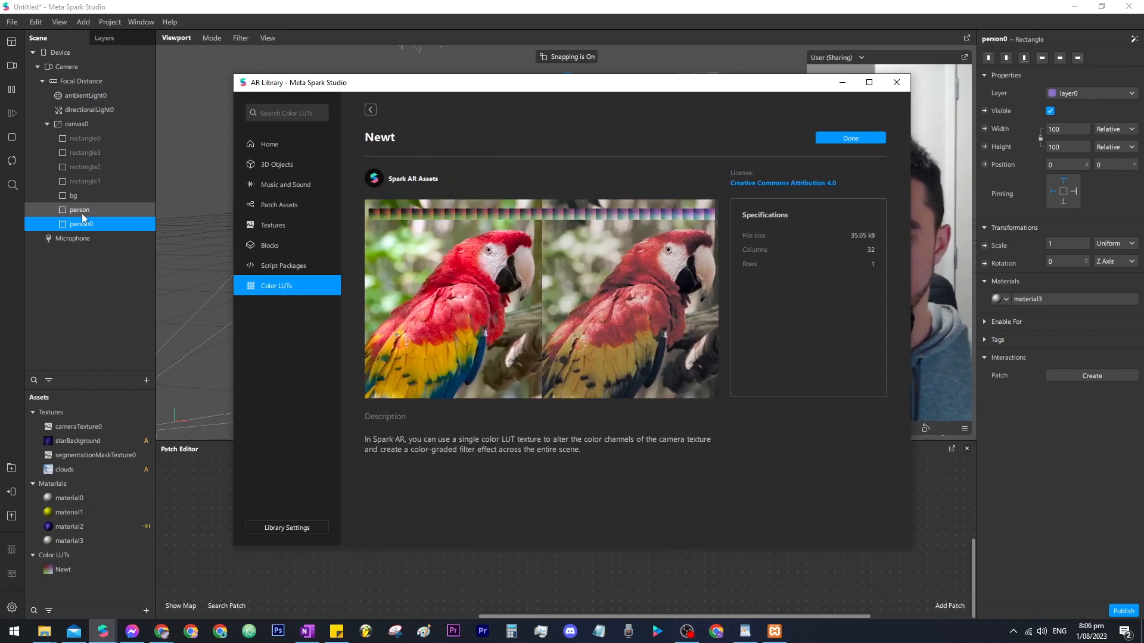
# Step: Create a patch for the diffuse texture of material3, person0's material, and place it in free space in the patch graph
pyautogui.click(96, 223)
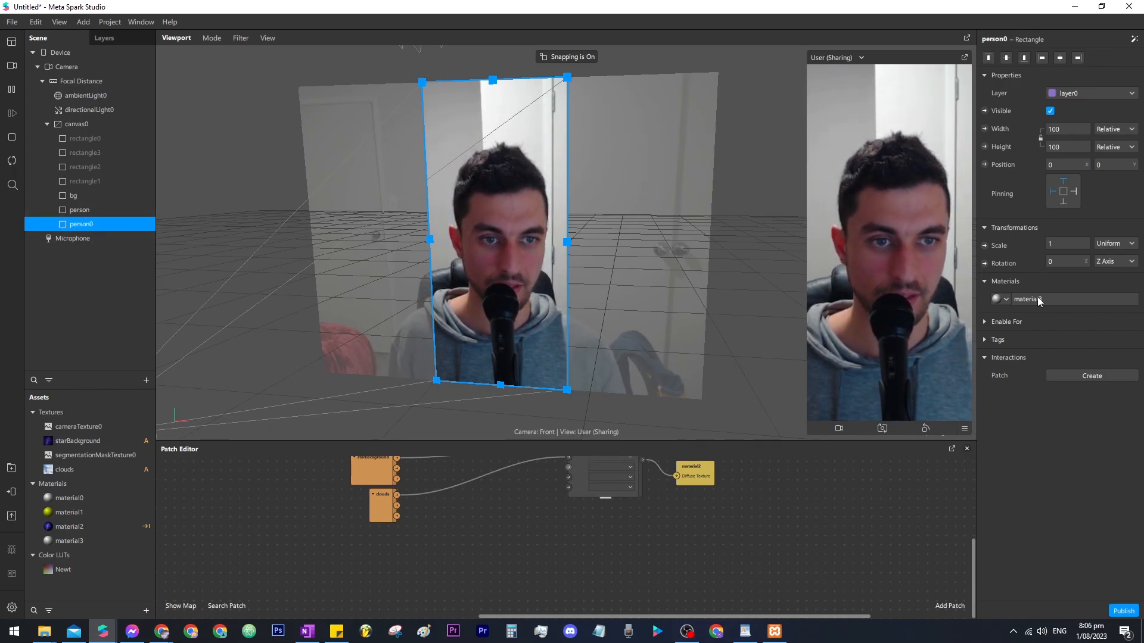
pyautogui.click(1026, 299)
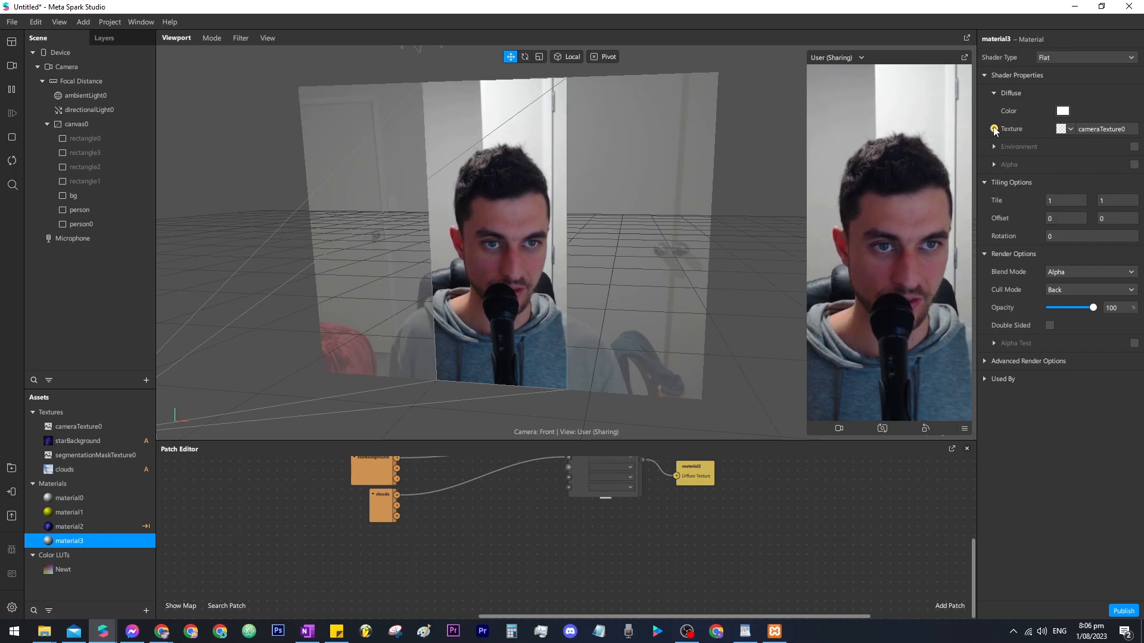
pyautogui.click(993, 128)
pyautogui.moveTo(601, 550); pyautogui.dragTo(643, 581)
# Step: Add the Newt LUT with its colorLUTShader patch to the graph and connect the shader output to material3's Diffuse Texture
pyautogui.click(80, 571)
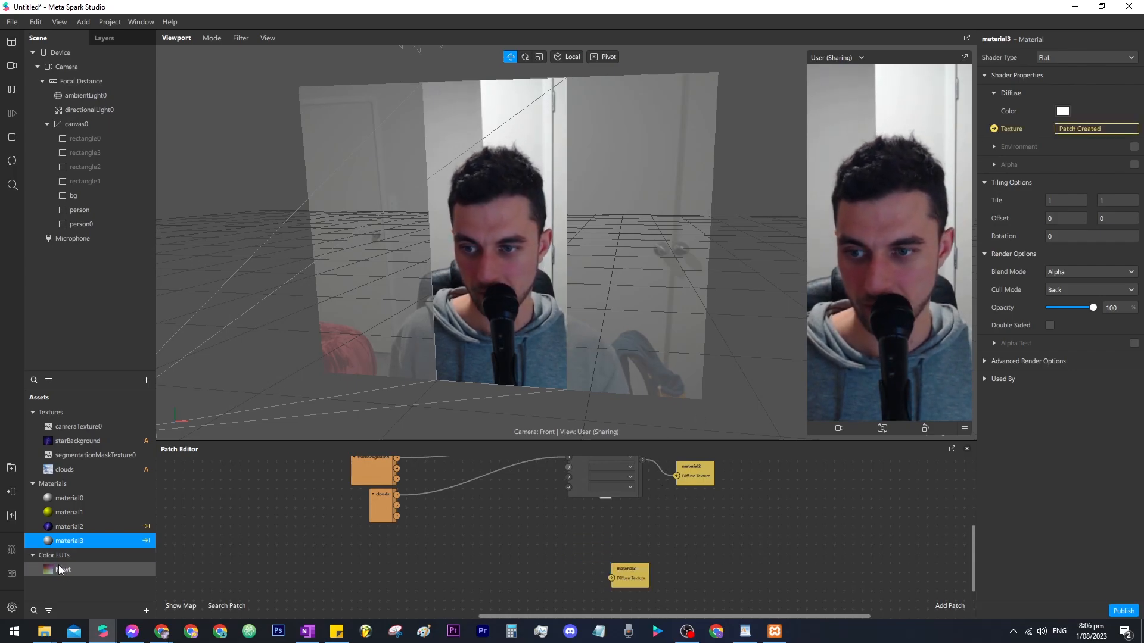
pyautogui.moveTo(65, 571); pyautogui.dragTo(541, 592)
pyautogui.moveTo(540, 550); pyautogui.dragTo(534, 525, button='middle')
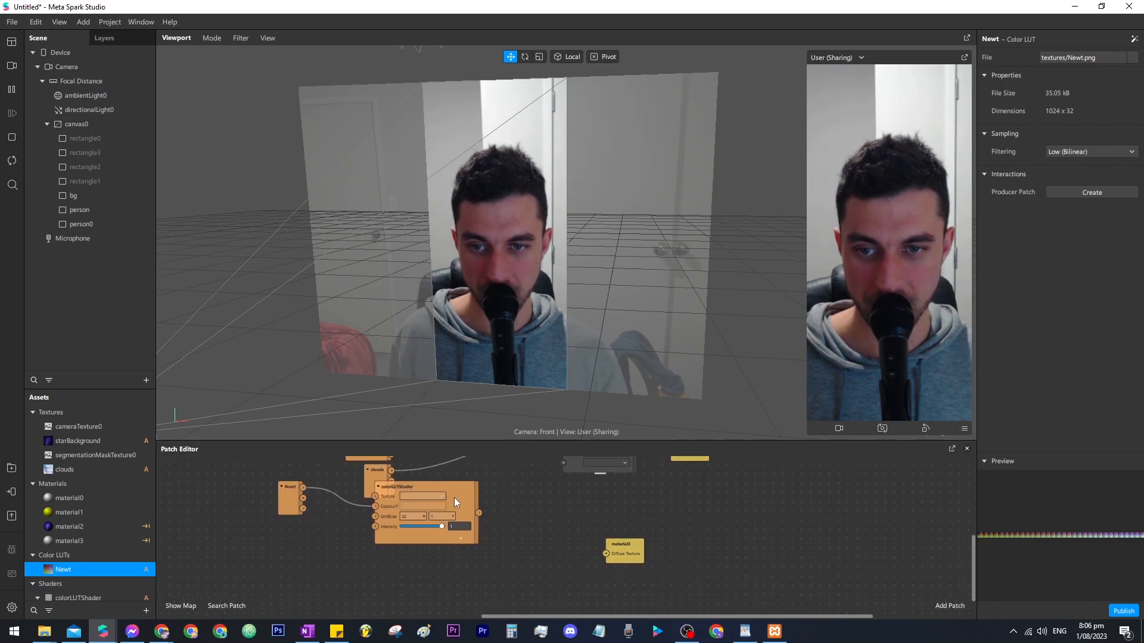
pyautogui.moveTo(449, 495); pyautogui.dragTo(466, 524)
pyautogui.moveTo(289, 513); pyautogui.dragTo(296, 552)
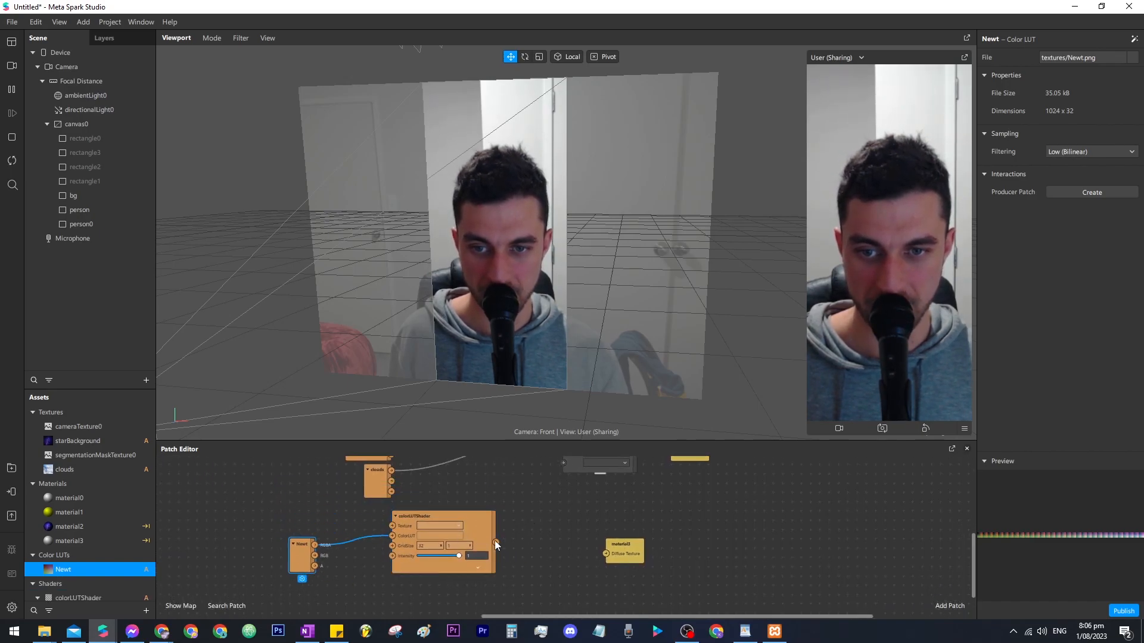
pyautogui.moveTo(496, 542); pyautogui.dragTo(605, 552)
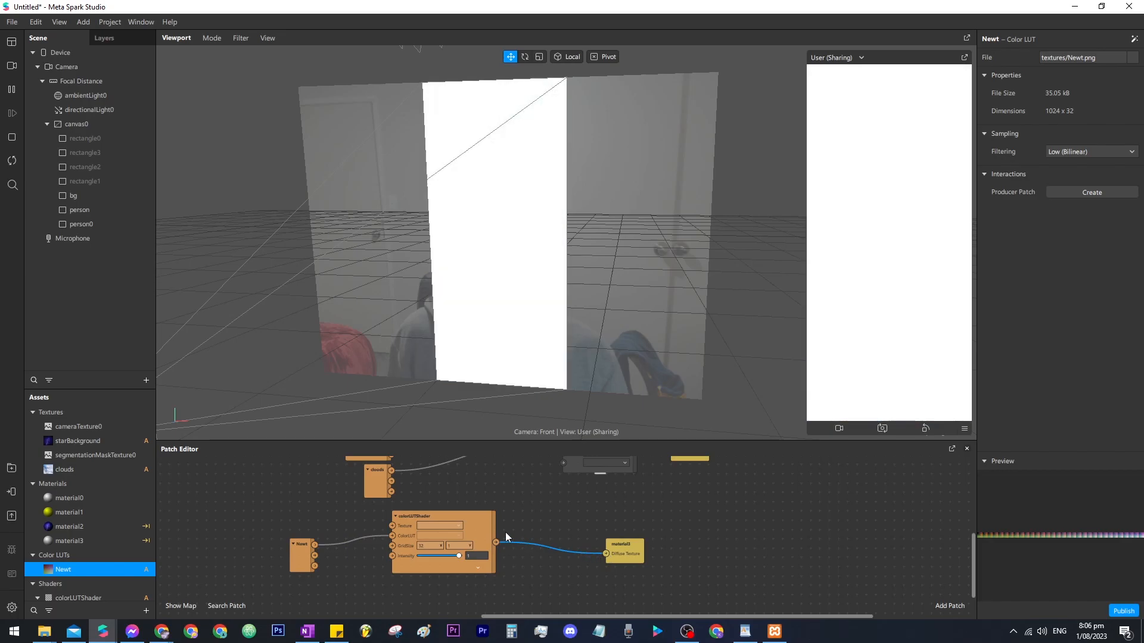
# Step: Feed cameraTexture0 into the Texture input of the colorLUTShader patch and compare the camera feed with and without the filter
pyautogui.moveTo(307, 549); pyautogui.dragTo(316, 567)
pyautogui.click(409, 524)
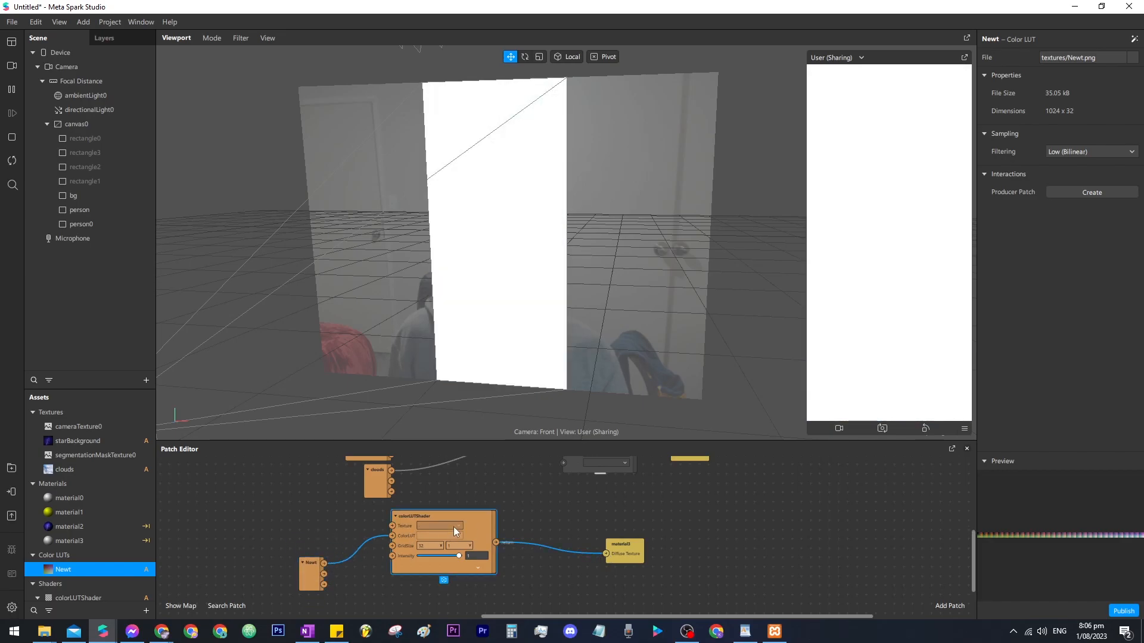
pyautogui.click(447, 526)
pyautogui.click(424, 528)
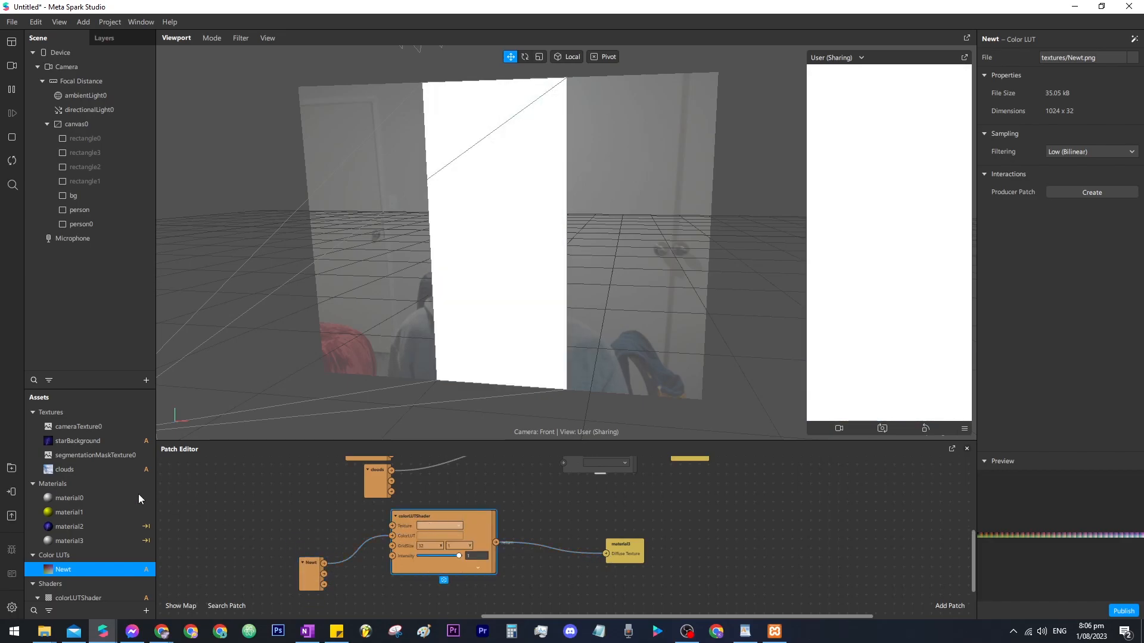
pyautogui.moveTo(78, 426); pyautogui.dragTo(404, 528)
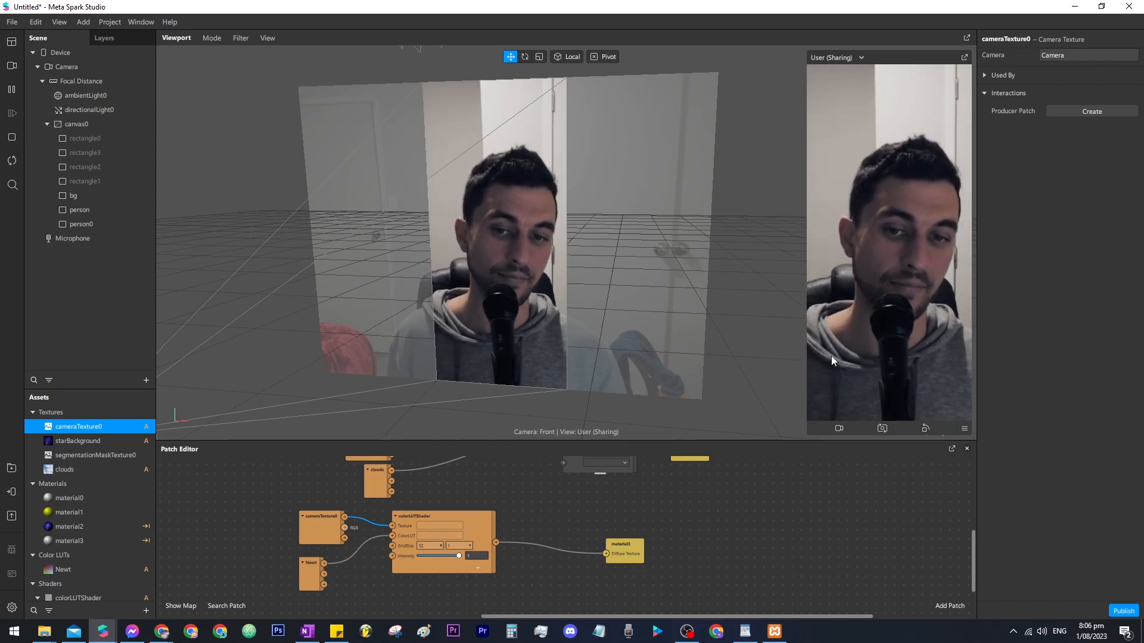
pyautogui.click(602, 553)
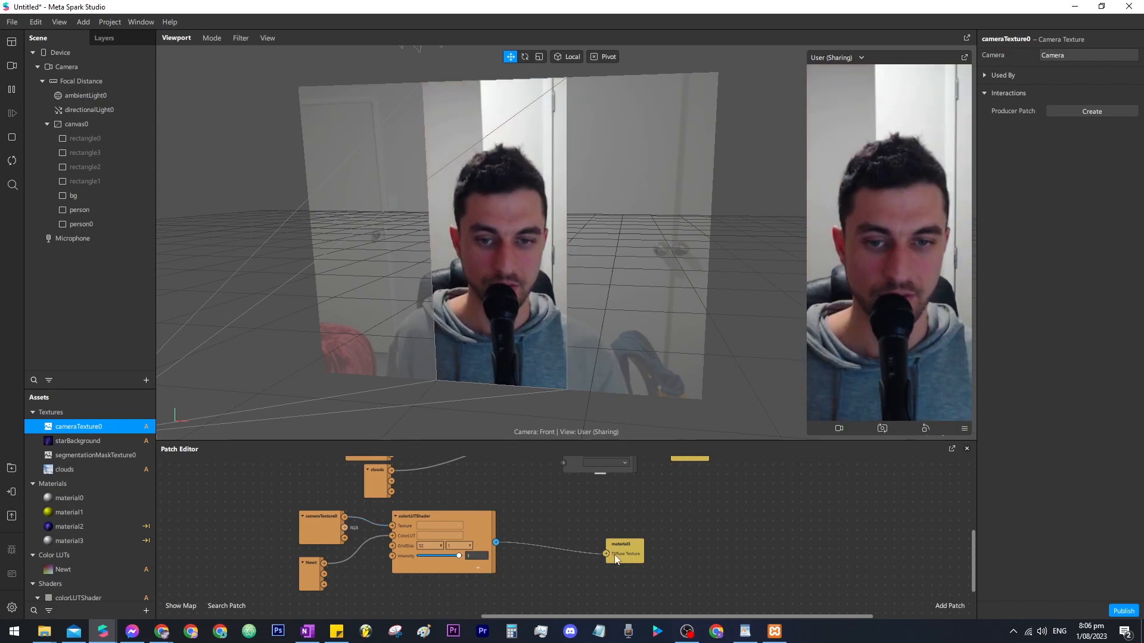
# Step: Import the Klarendon color LUT from the AR Library
pyautogui.click(11, 468)
pyautogui.click(370, 110)
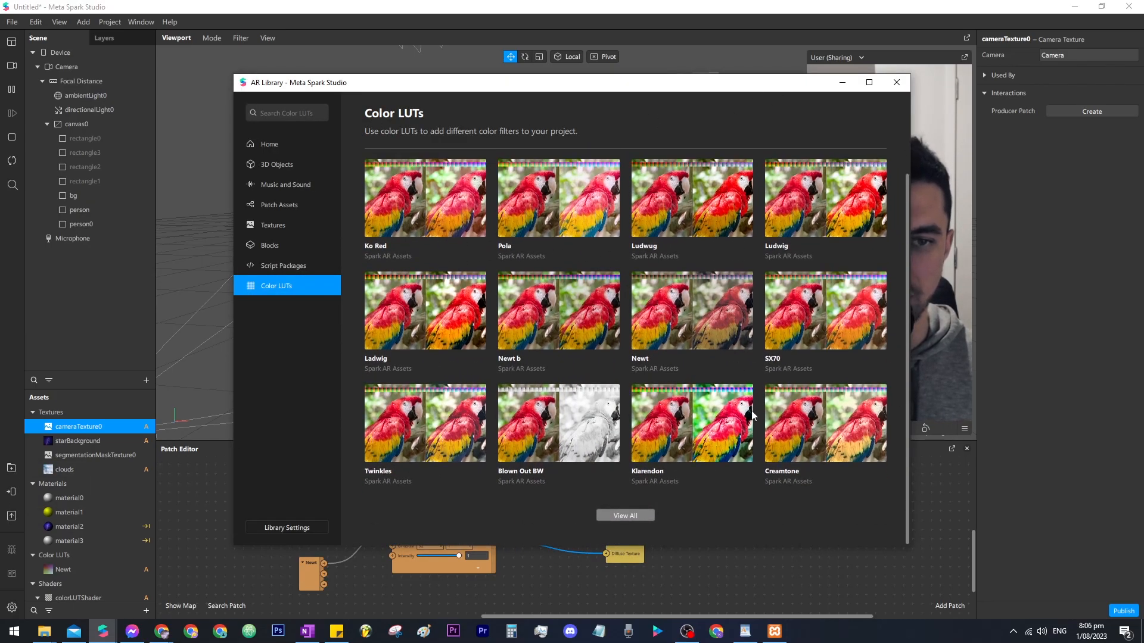
pyautogui.click(722, 424)
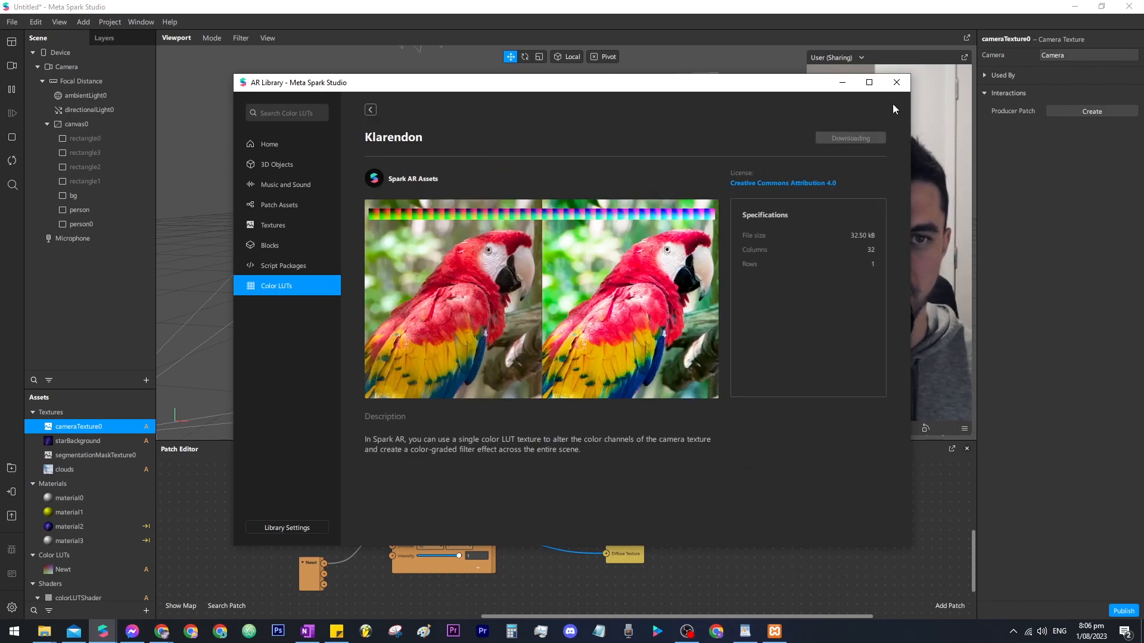
pyautogui.click(895, 83)
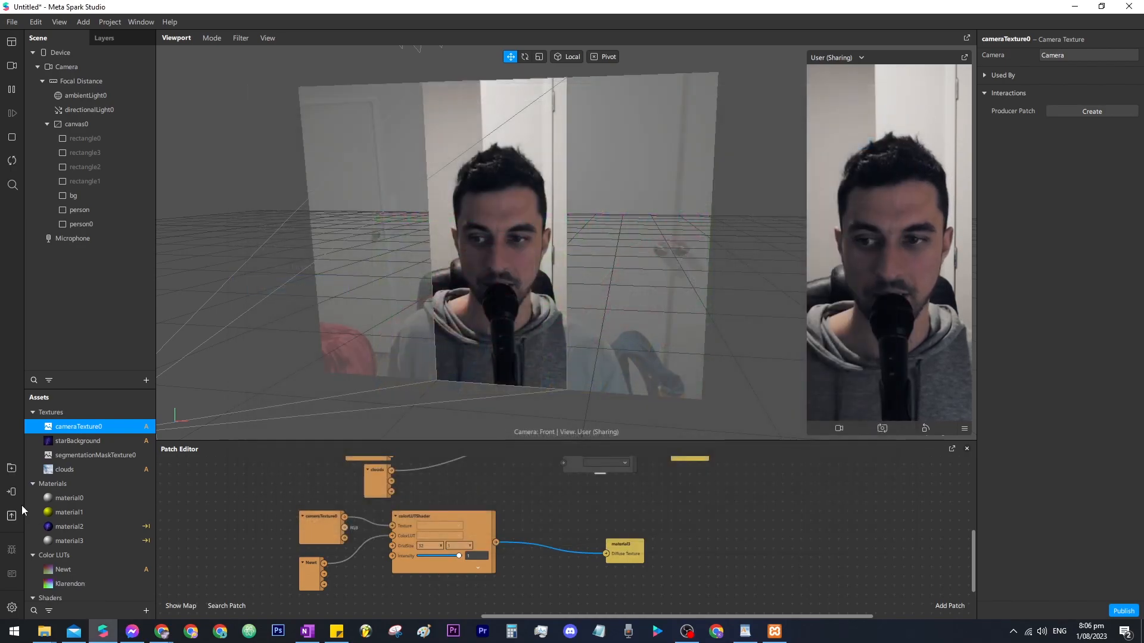
# Step: Add Klarendon to the graph, delete its extra shader patch, and connect it to the existing colorLUTShader's ColorLUT input instead of Newt
pyautogui.moveTo(74, 553); pyautogui.dragTo(238, 524)
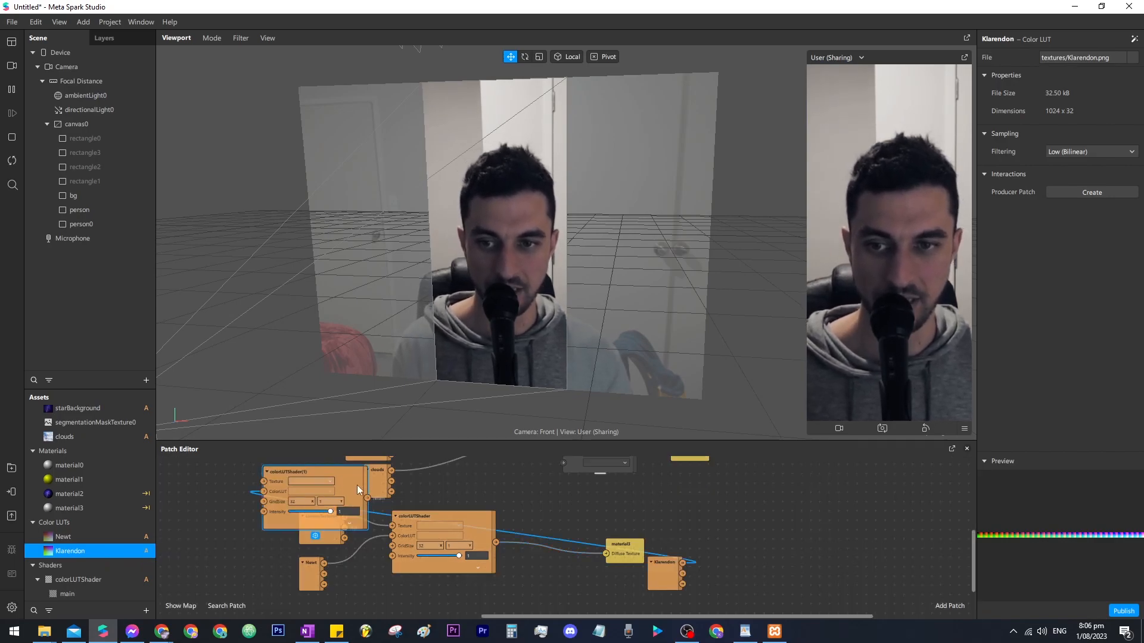
pyautogui.press('Delete')
pyautogui.moveTo(663, 577); pyautogui.dragTo(213, 553)
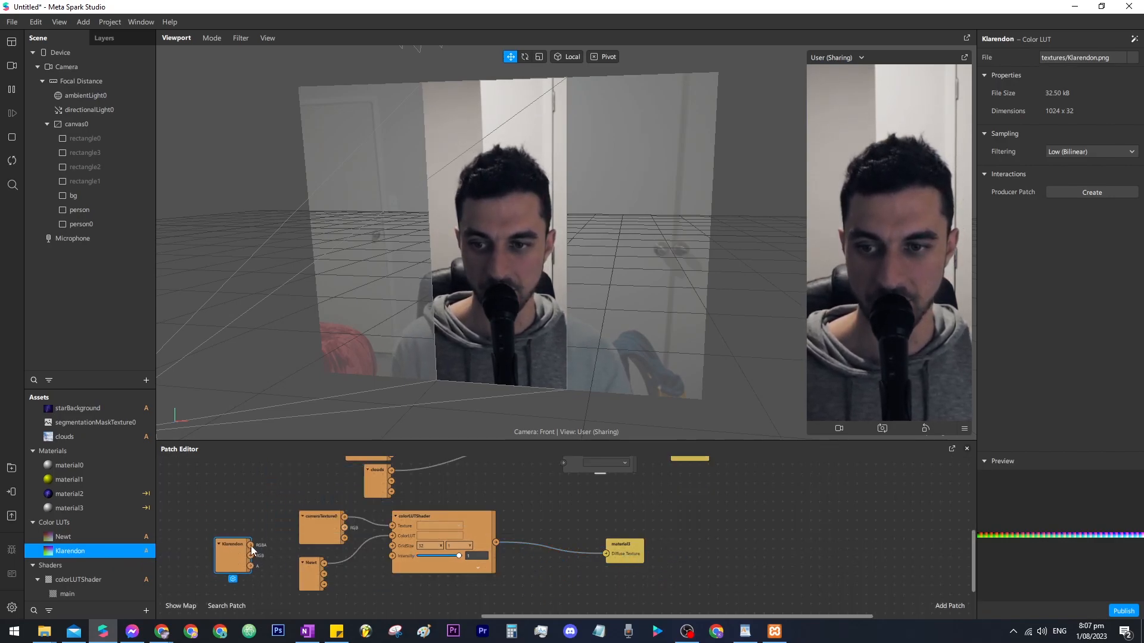
pyautogui.moveTo(393, 535); pyautogui.dragTo(393, 534)
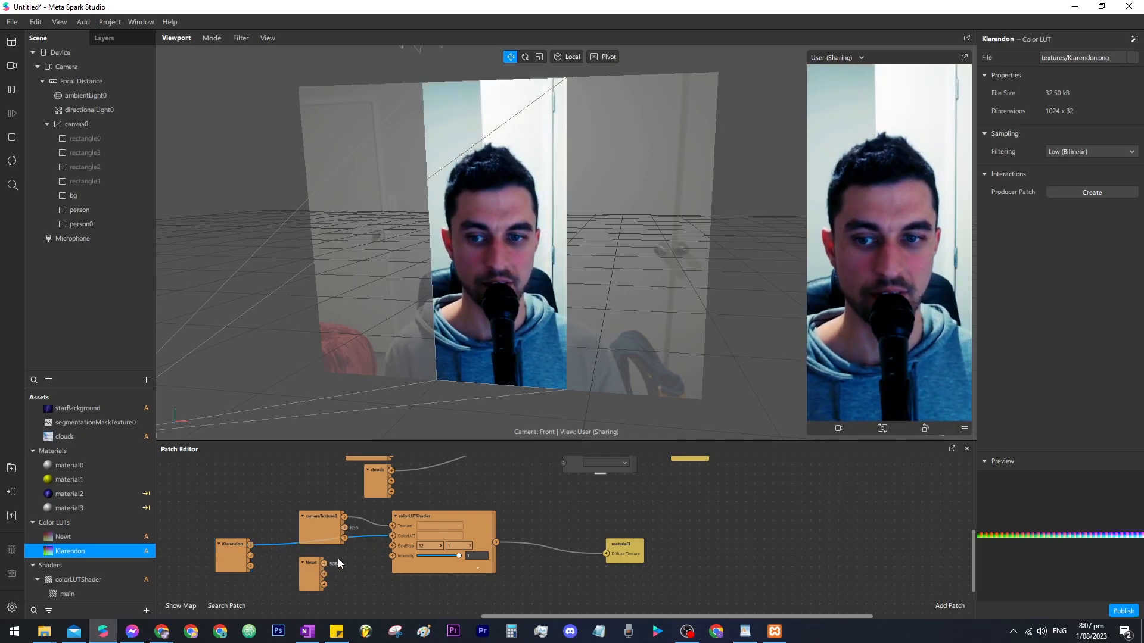
pyautogui.click(241, 549)
pyautogui.click(61, 534)
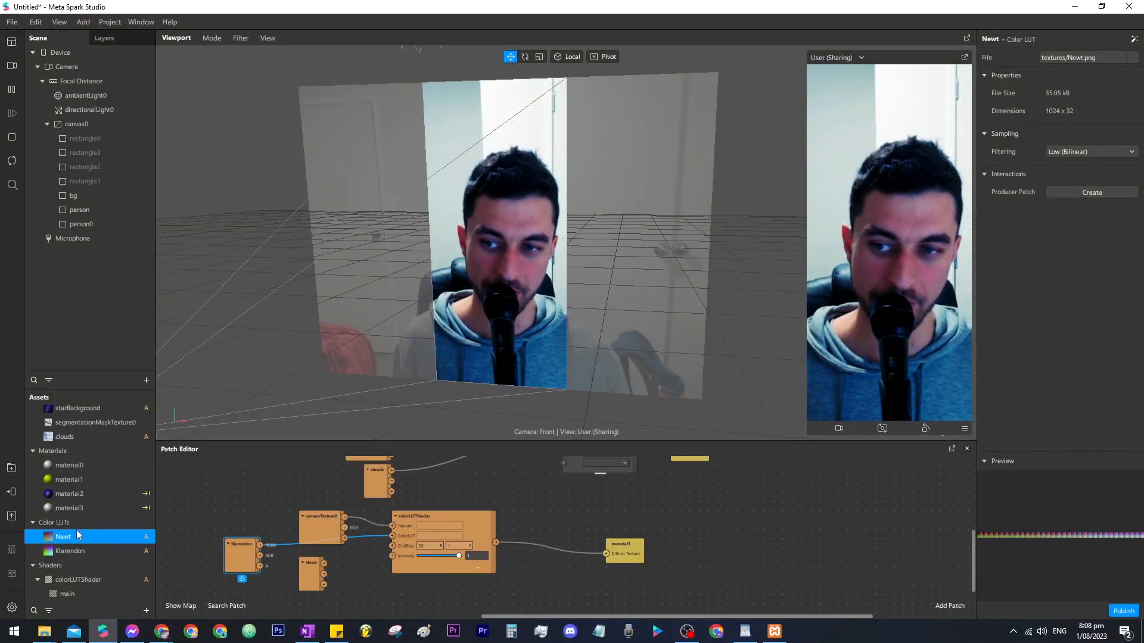
pyautogui.click(69, 551)
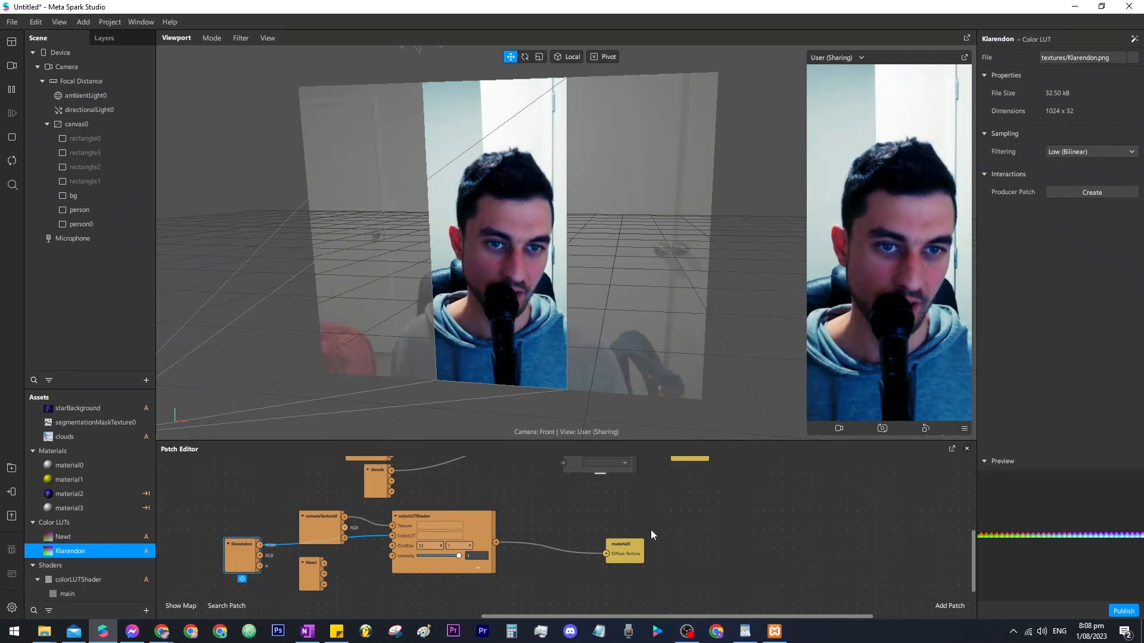
pyautogui.click(90, 537)
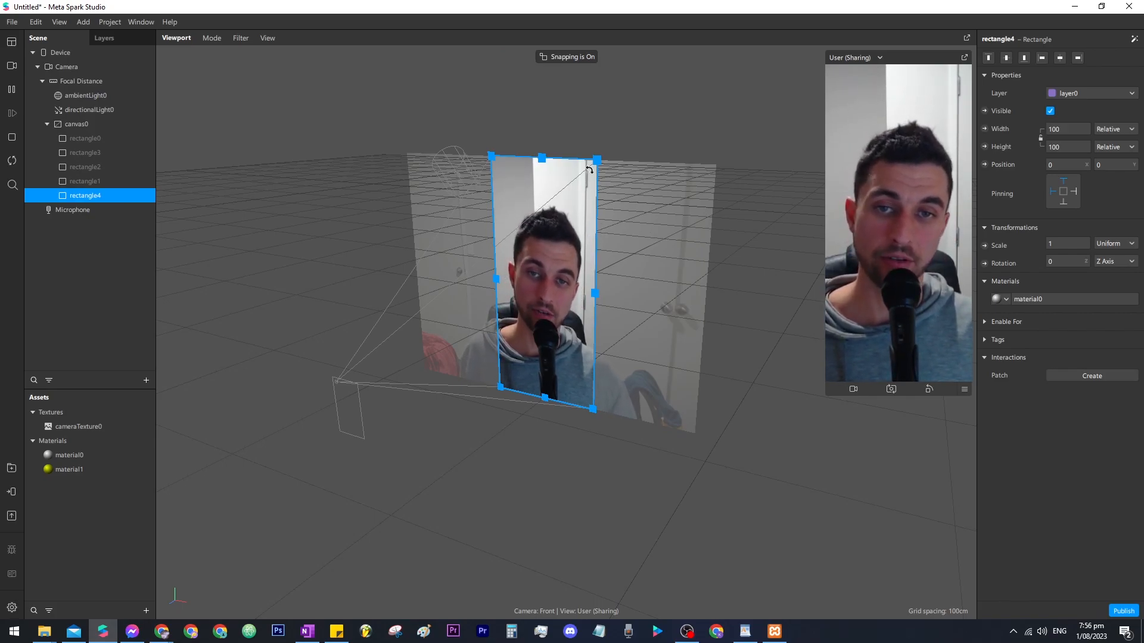
# Step: Duplicate the full-size rectangle4 inside canvas0
pyautogui.click(94, 180)
pyautogui.click(128, 193)
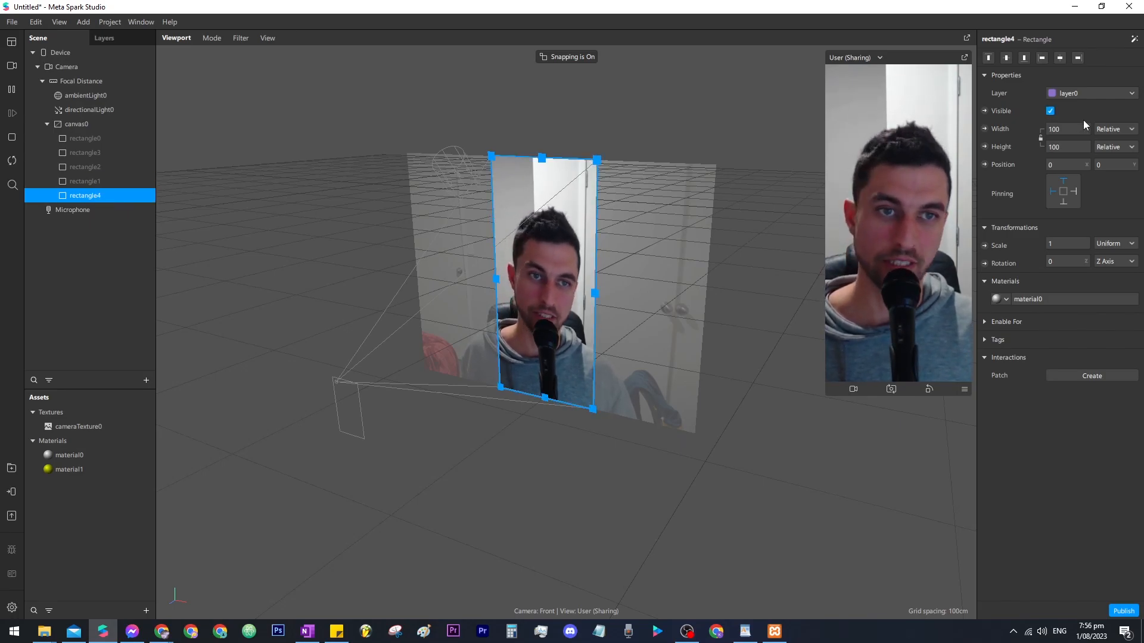
pyautogui.hotkey('ctrl', 'd')
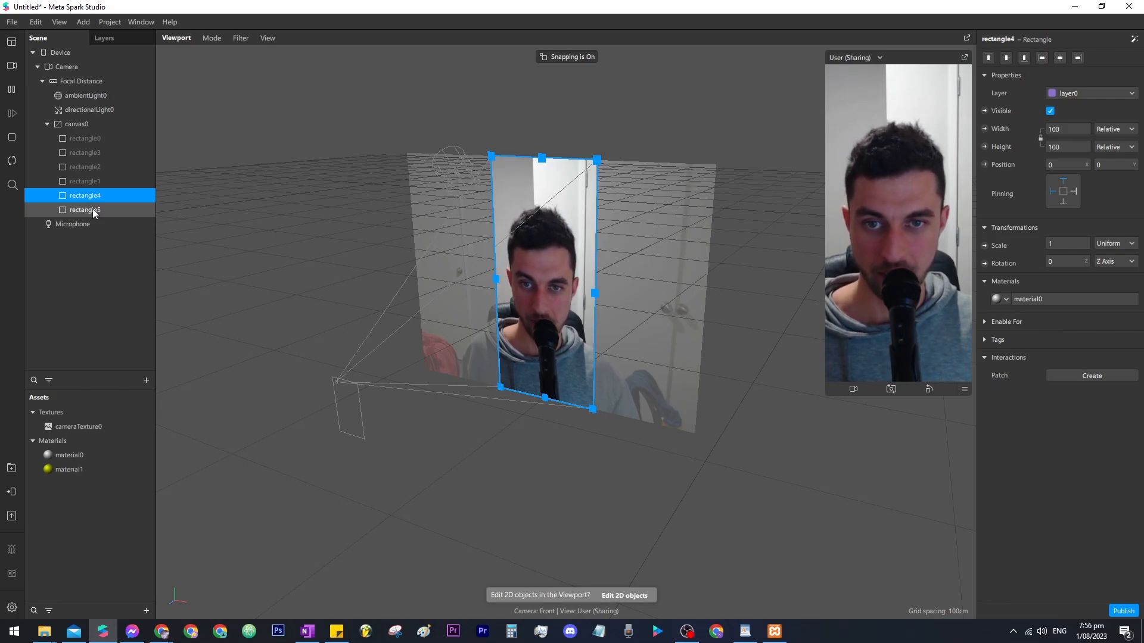
pyautogui.click(92, 208)
# Step: Give rectangle4 a new material, material2, and set its shader type to Flat
pyautogui.click(78, 195)
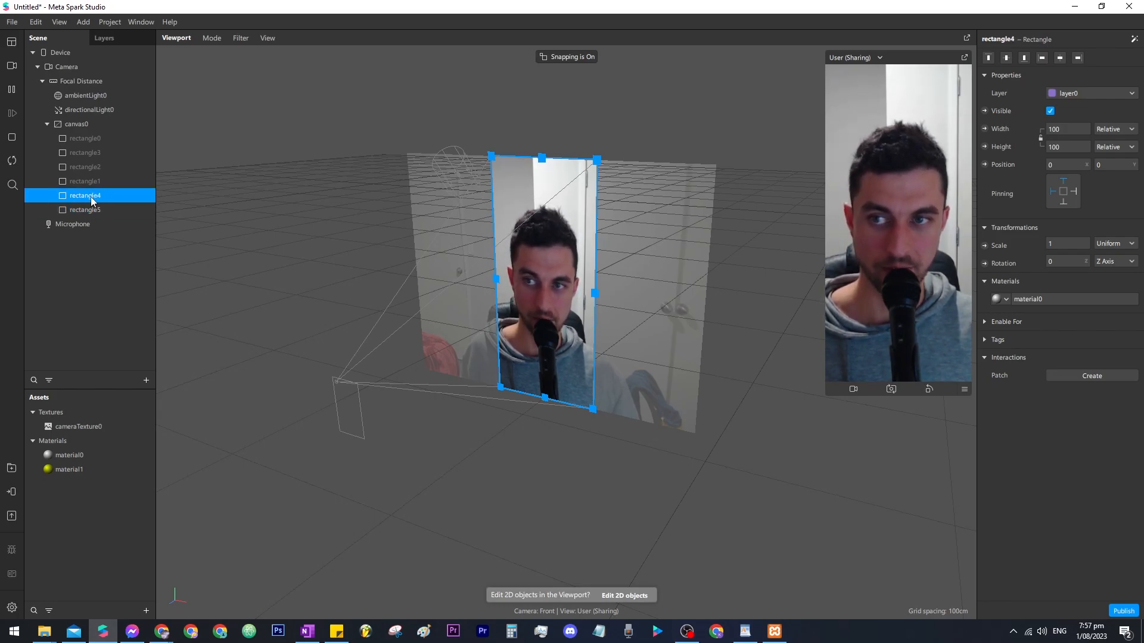
pyautogui.click(1006, 299)
pyautogui.click(1050, 357)
pyautogui.click(1025, 300)
pyautogui.click(1059, 58)
pyautogui.click(1097, 100)
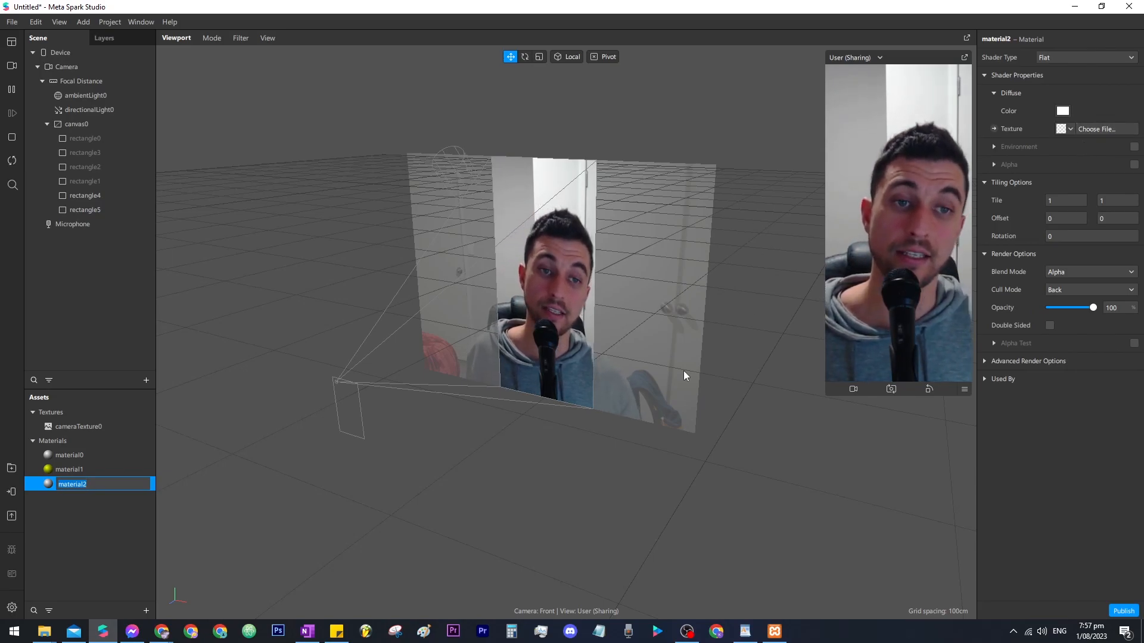
# Step: Load the starBackground image from the v5seg folder as material2's diffuse texture
pyautogui.click(1091, 128)
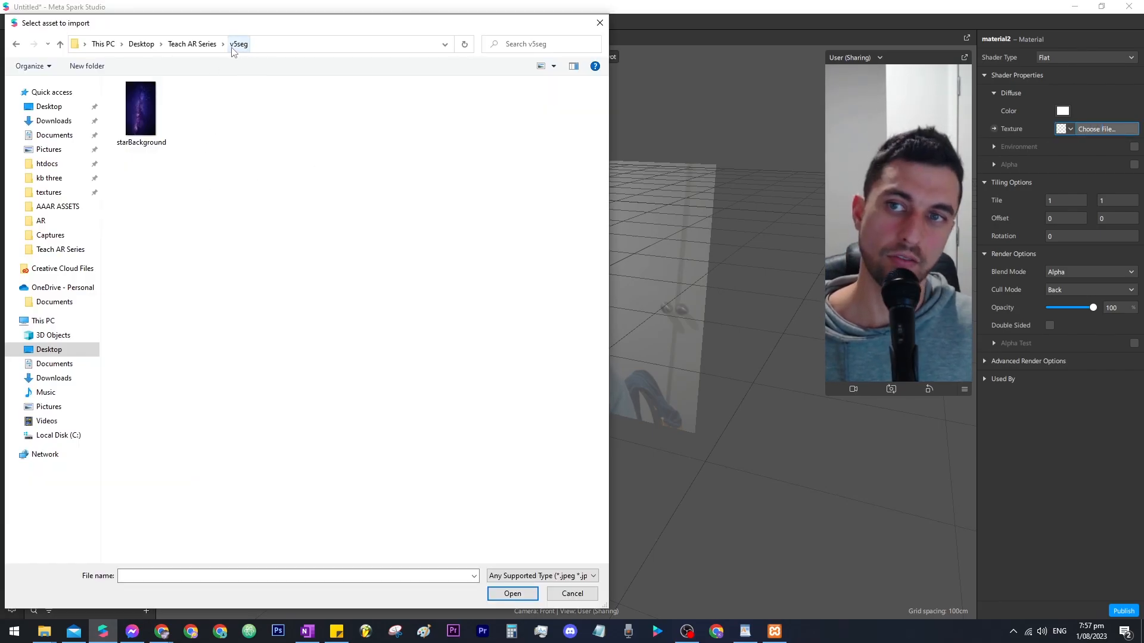
pyautogui.click(140, 106)
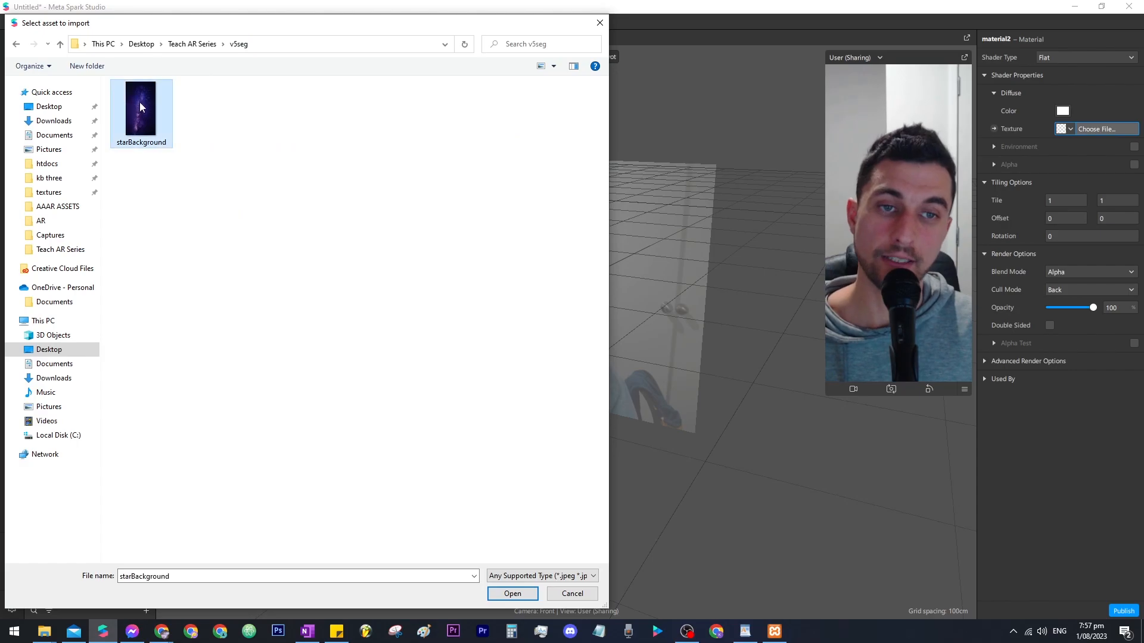
pyautogui.click(513, 593)
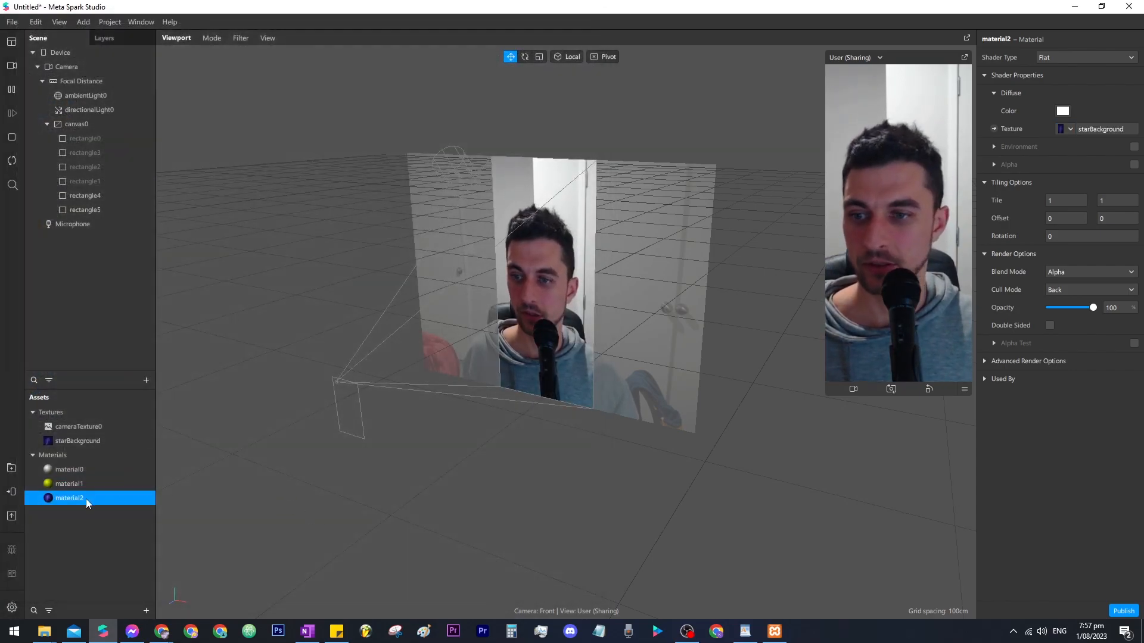
# Step: Hide rectangle5 to reveal the star background on rectangle4
pyautogui.click(102, 210)
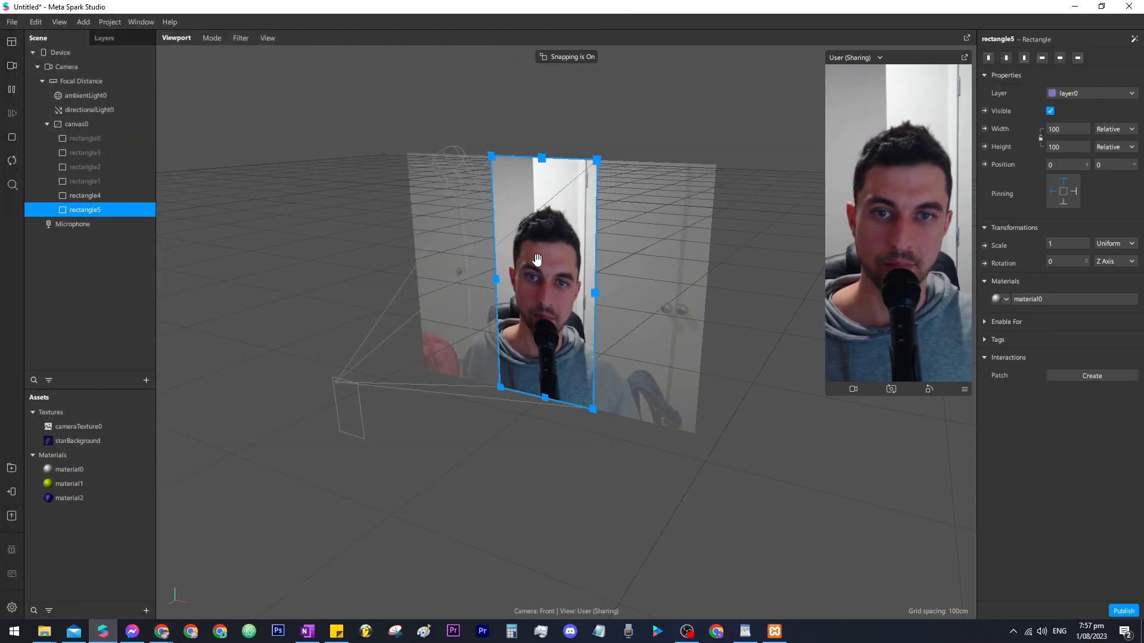
pyautogui.click(1050, 111)
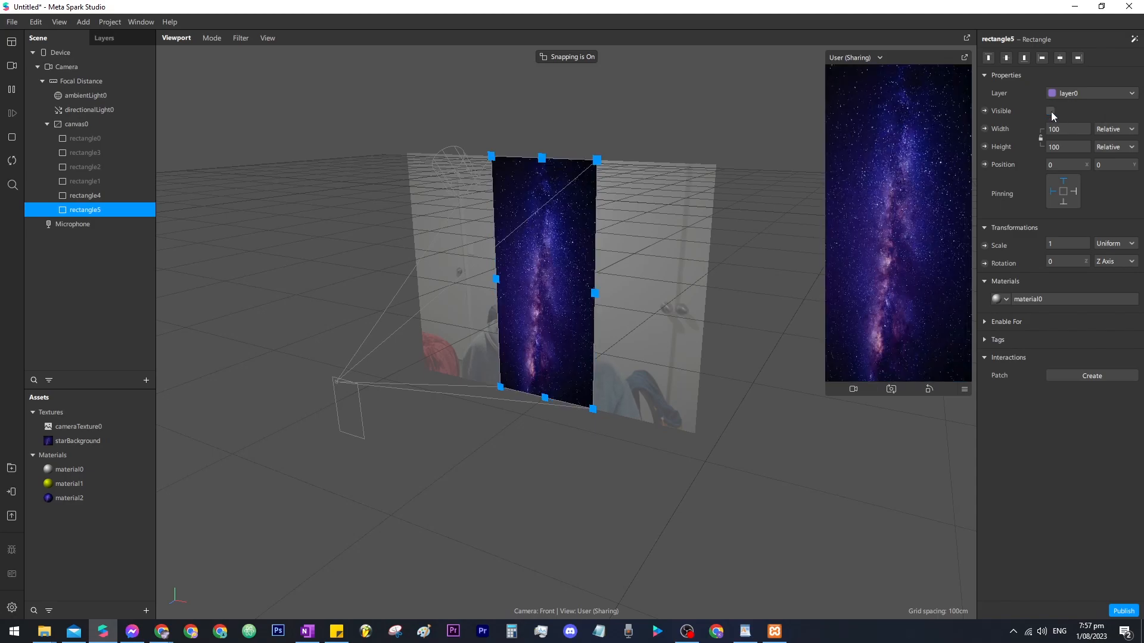
# Step: Make rectangle5 visible again and add Person segmentation to the Camera
pyautogui.click(1050, 111)
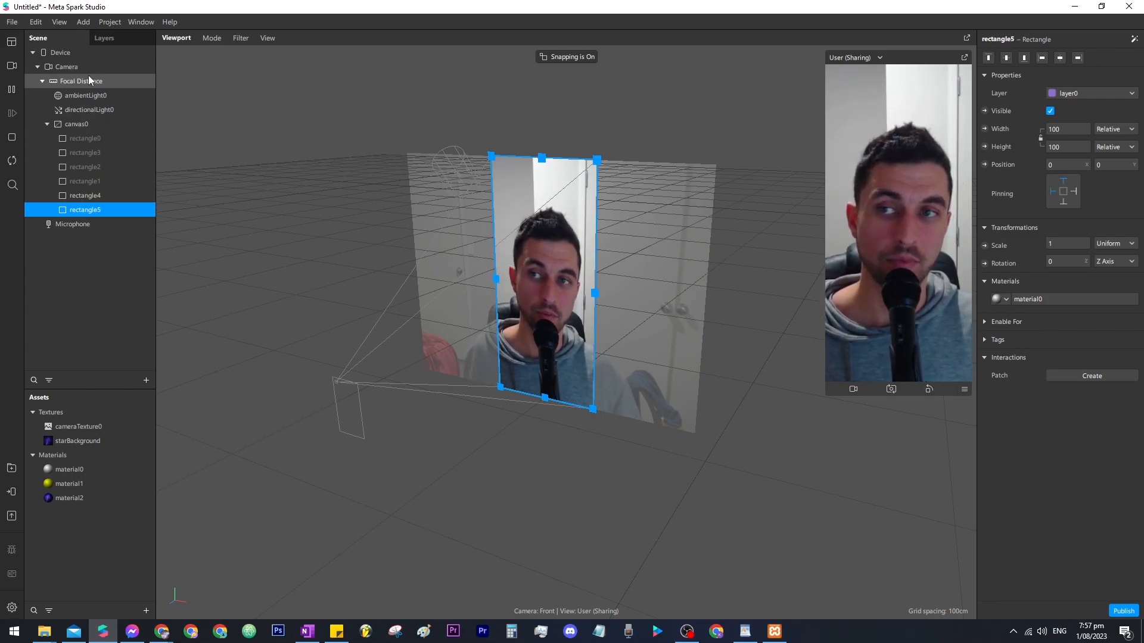
pyautogui.click(68, 66)
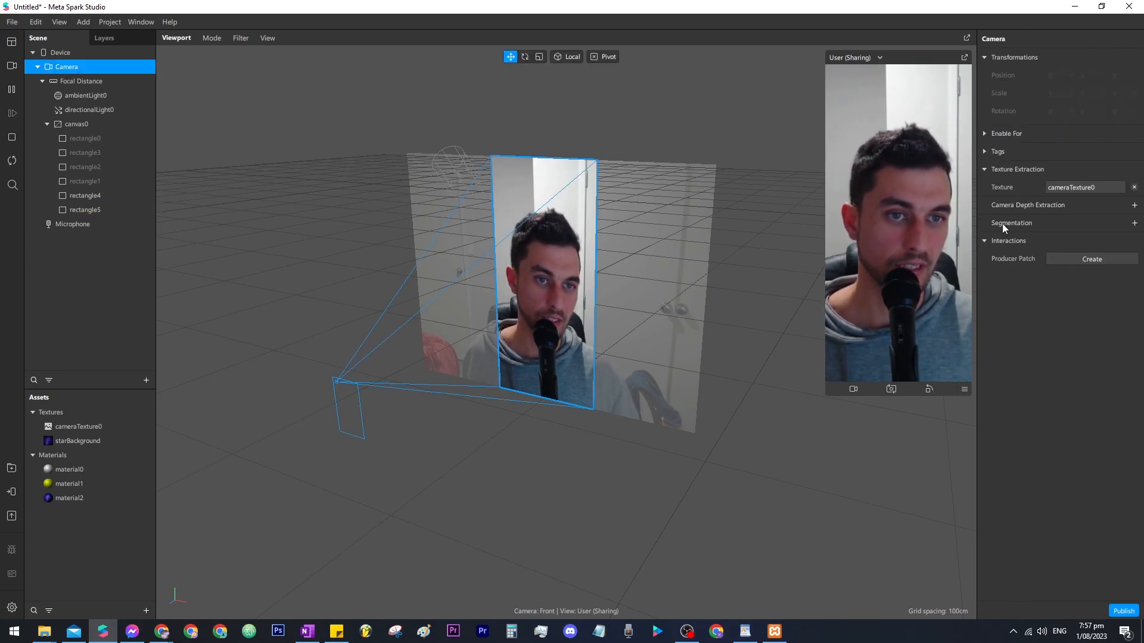
pyautogui.click(1134, 223)
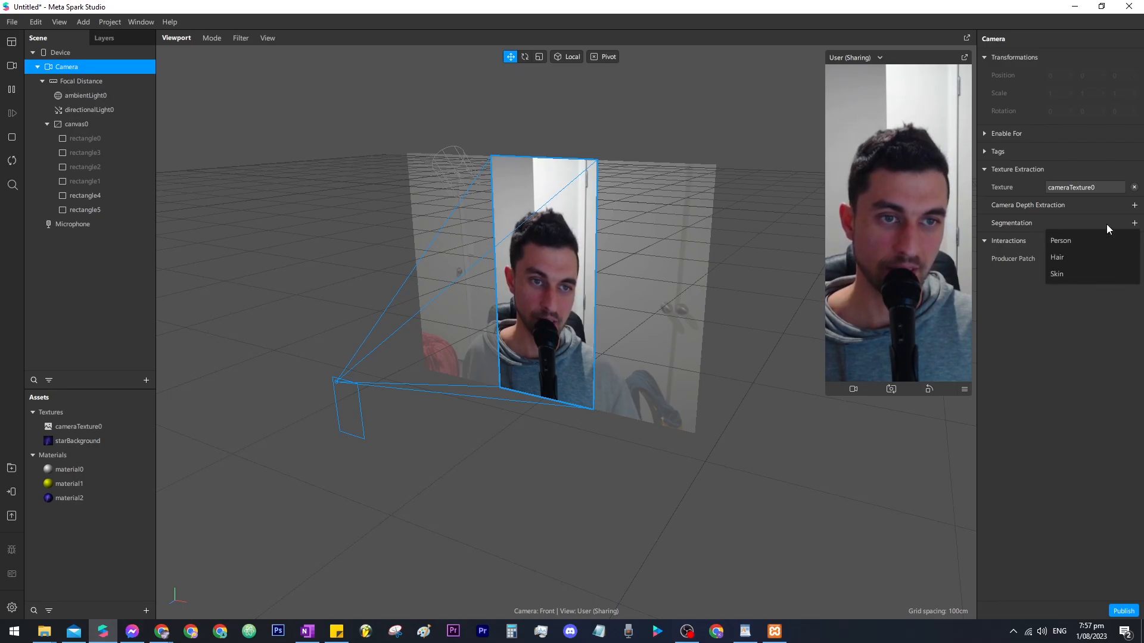
pyautogui.click(1069, 242)
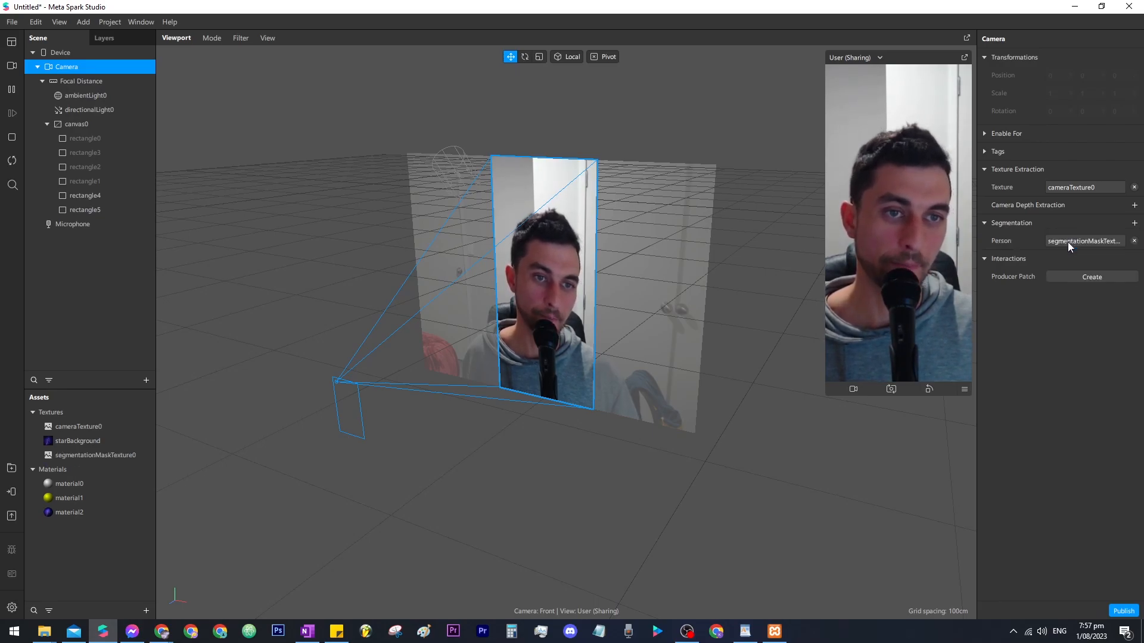
# Step: Enable Alpha on rectangle5's material0 and assign segmentationMaskTexture0 as its alpha texture
pyautogui.click(81, 198)
pyautogui.click(83, 210)
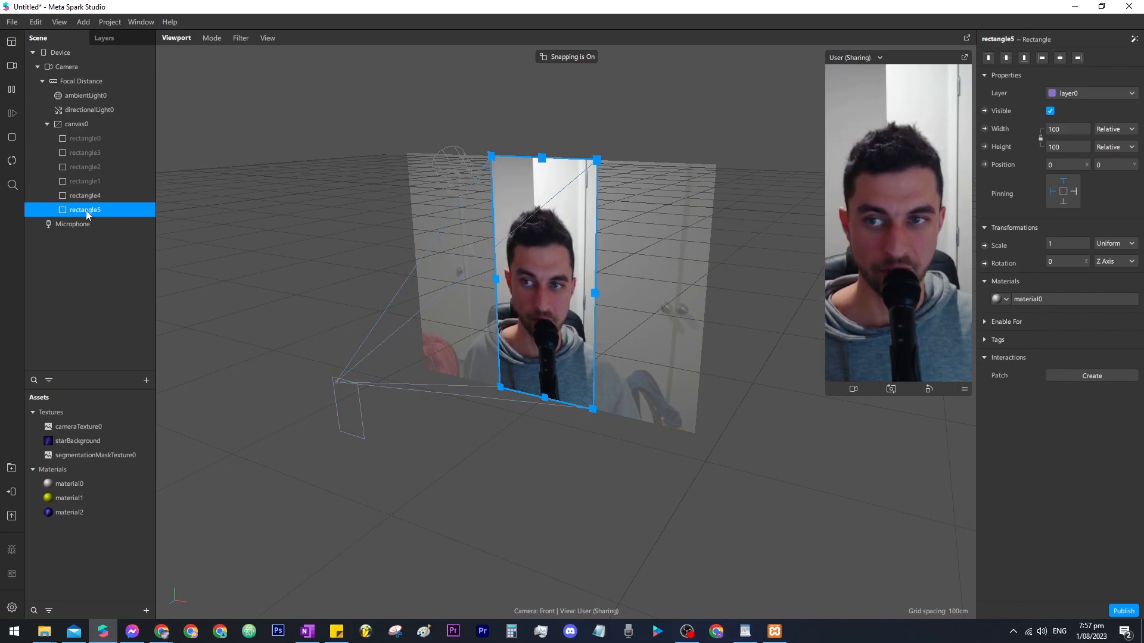
pyautogui.click(1038, 299)
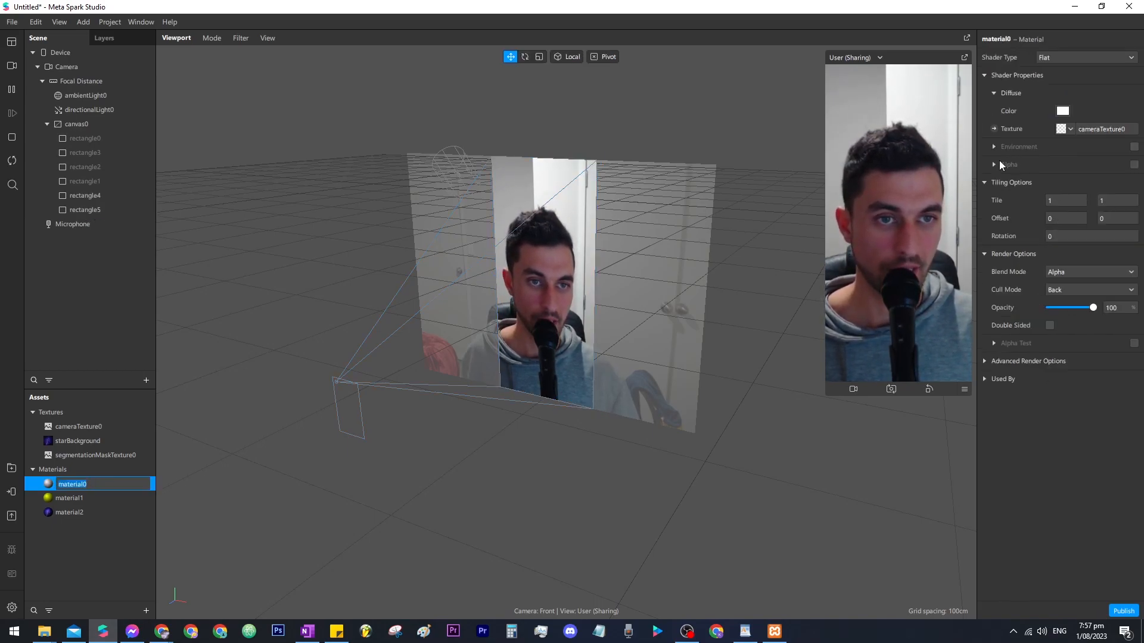
pyautogui.click(1134, 165)
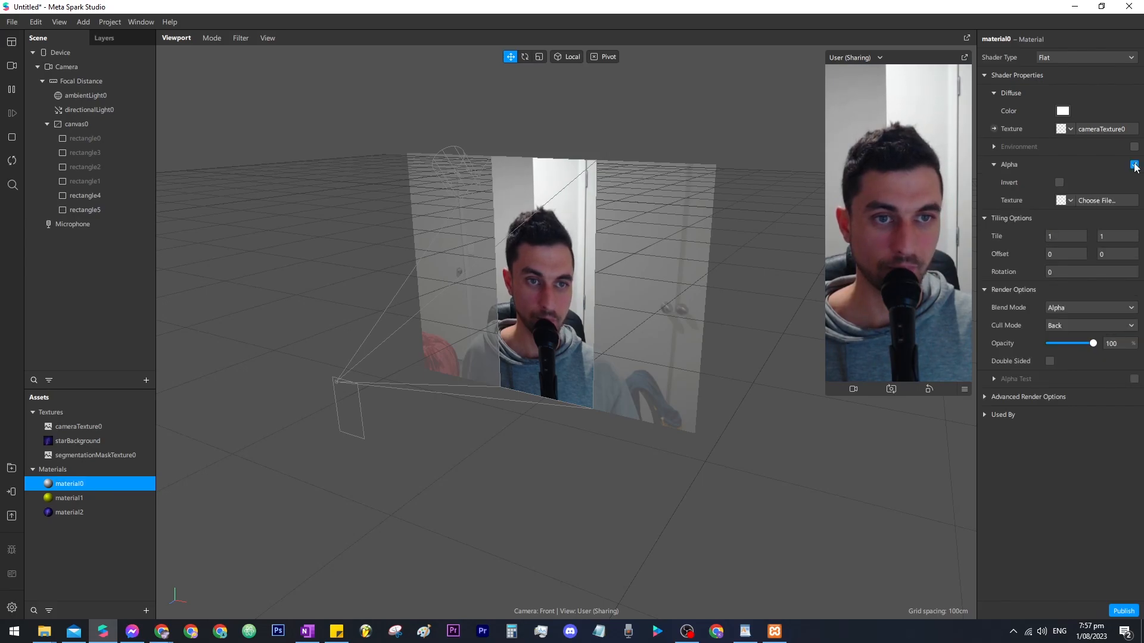
pyautogui.click(1070, 200)
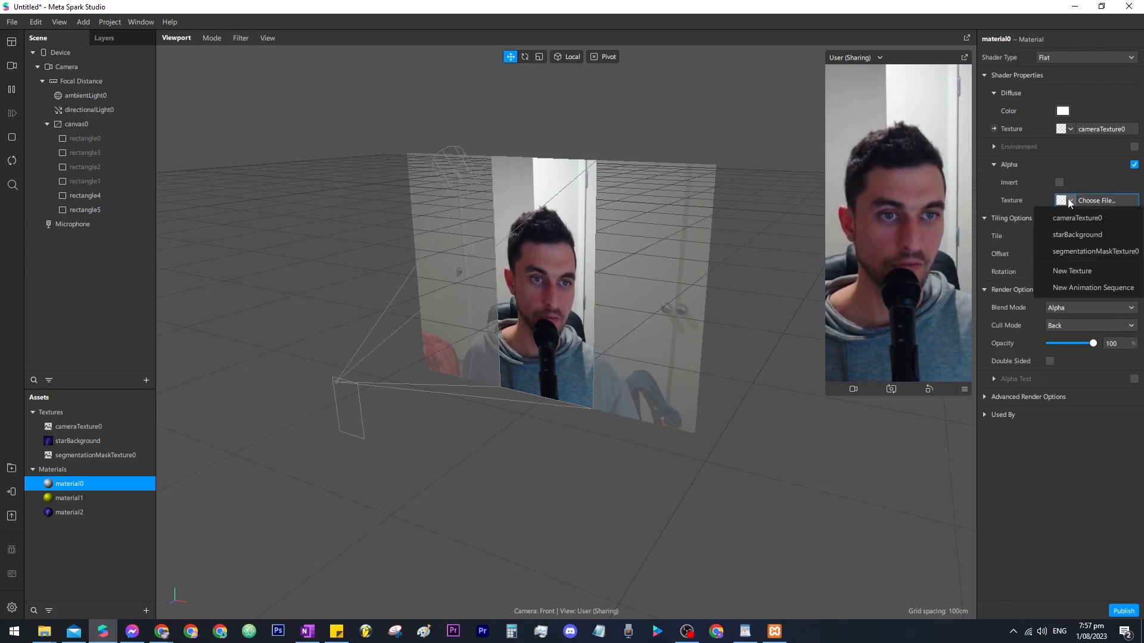
pyautogui.click(1082, 253)
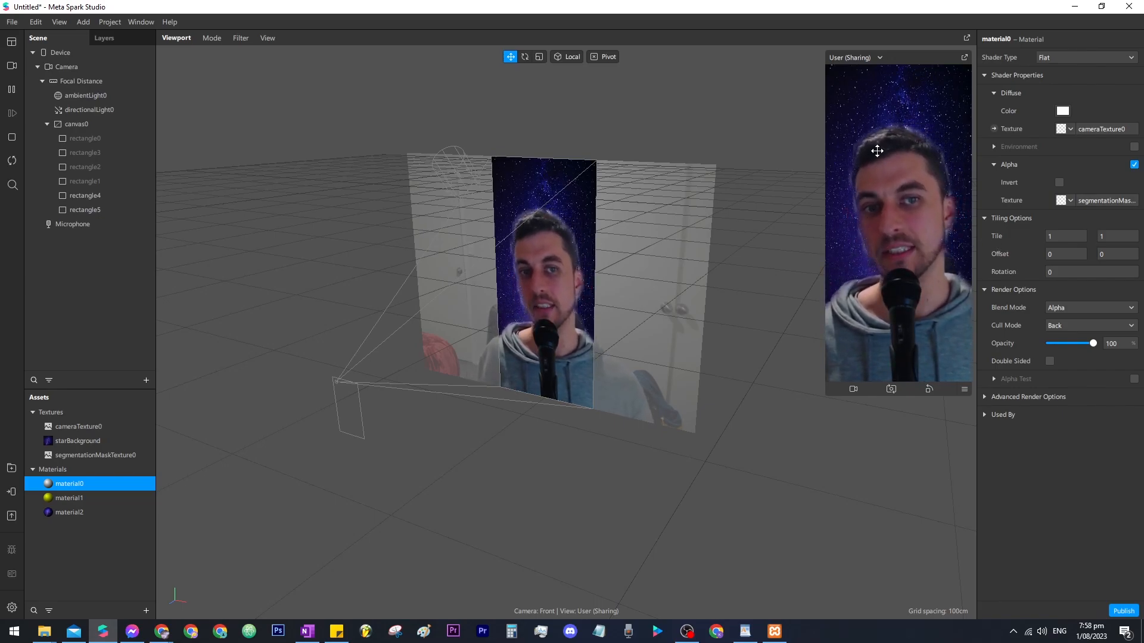
# Step: Adjust the mask settings of segmentationMaskTexture0 to refine the cutout around the person
pyautogui.click(85, 454)
pyautogui.moveTo(1094, 75); pyautogui.dragTo(1044, 77)
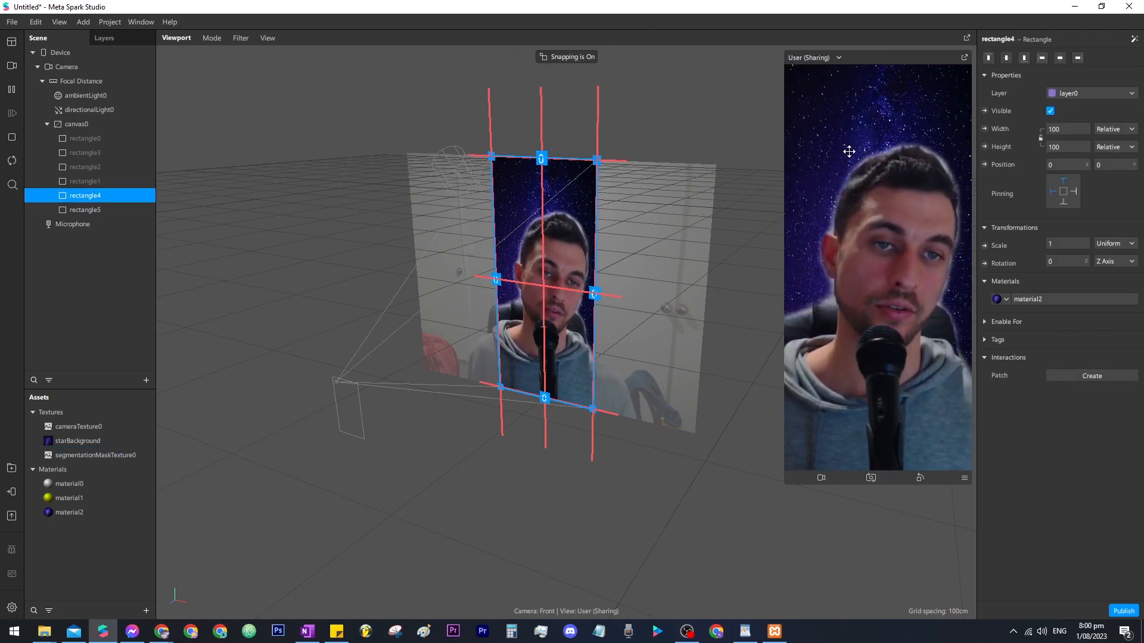
pyautogui.click(963, 478)
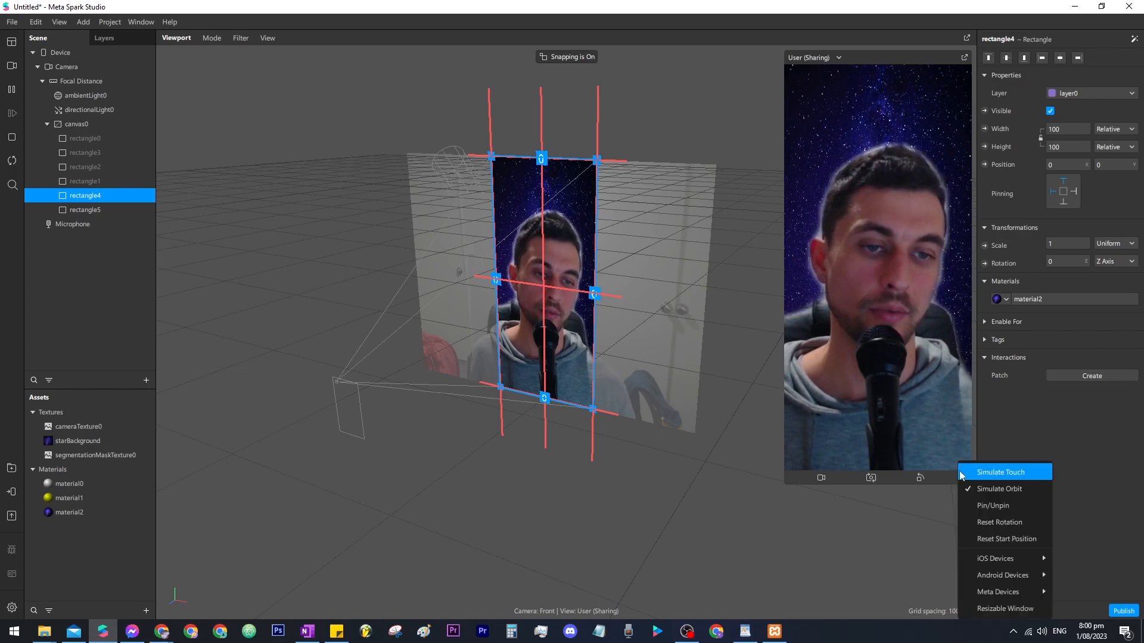
pyautogui.click(909, 230)
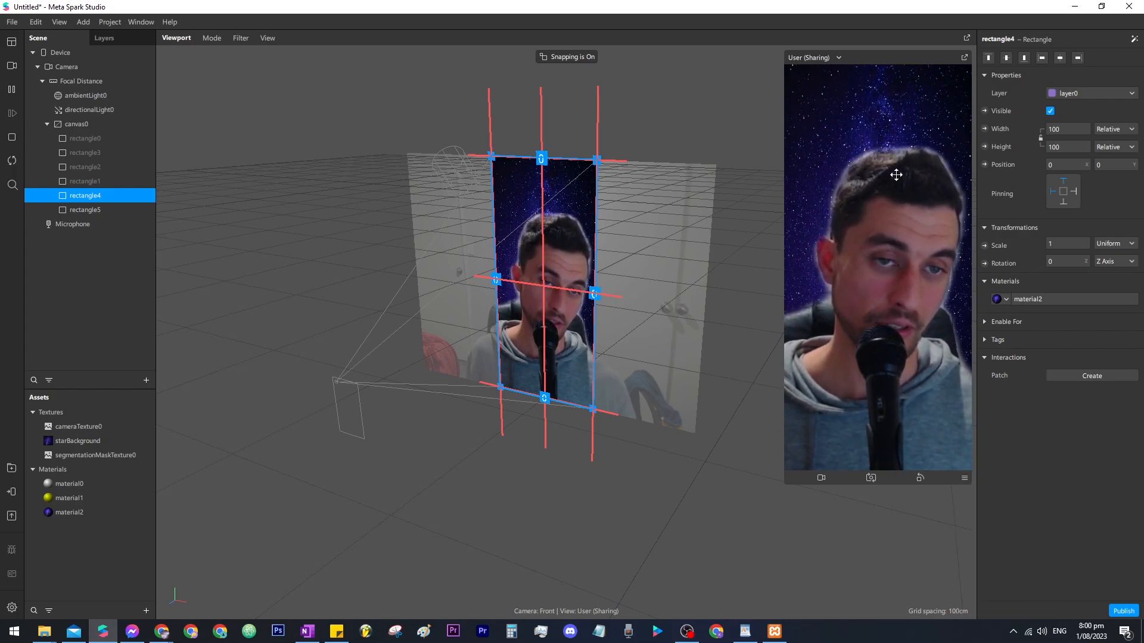
# Step: Create a patch for the diffuse texture of rectangle4's material2
pyautogui.click(97, 184)
pyautogui.click(99, 195)
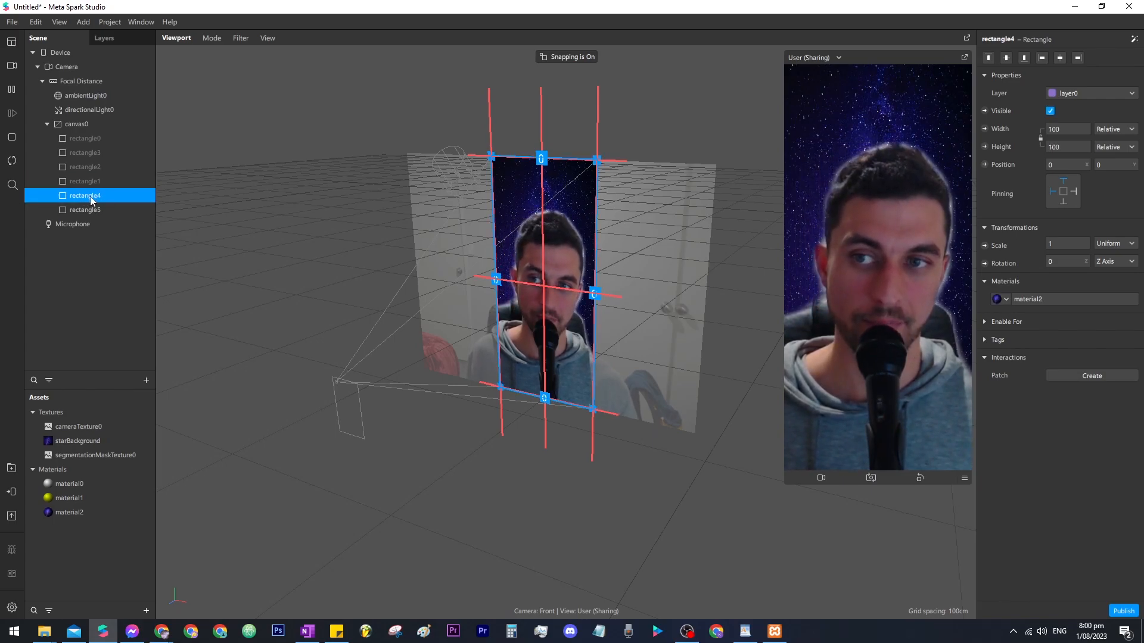
pyautogui.doubleClick(1020, 297)
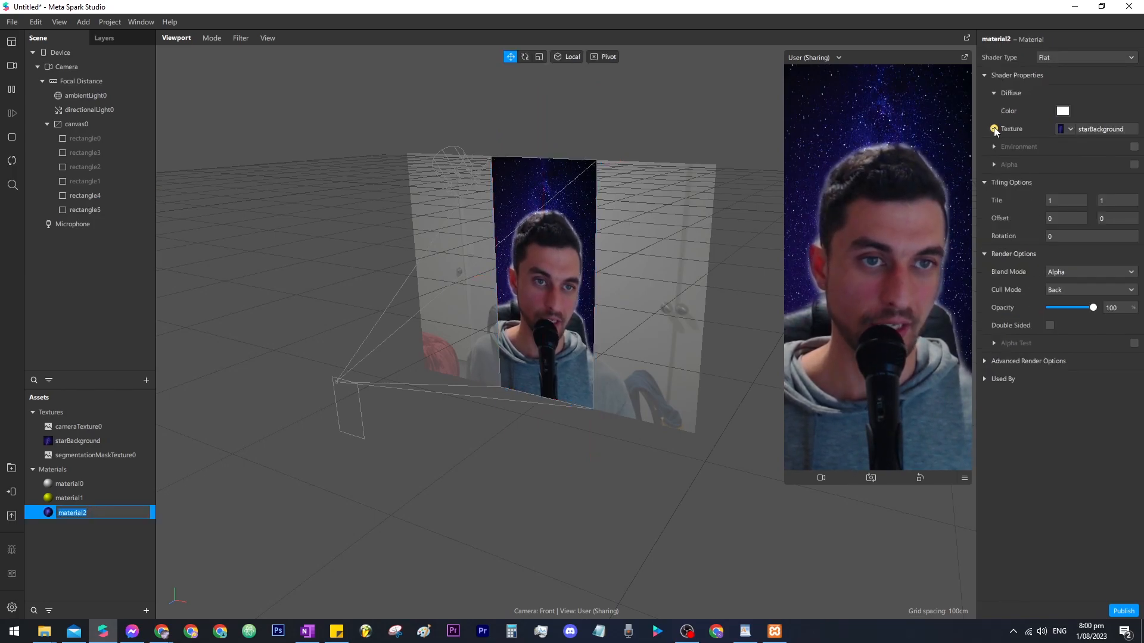
pyautogui.click(994, 129)
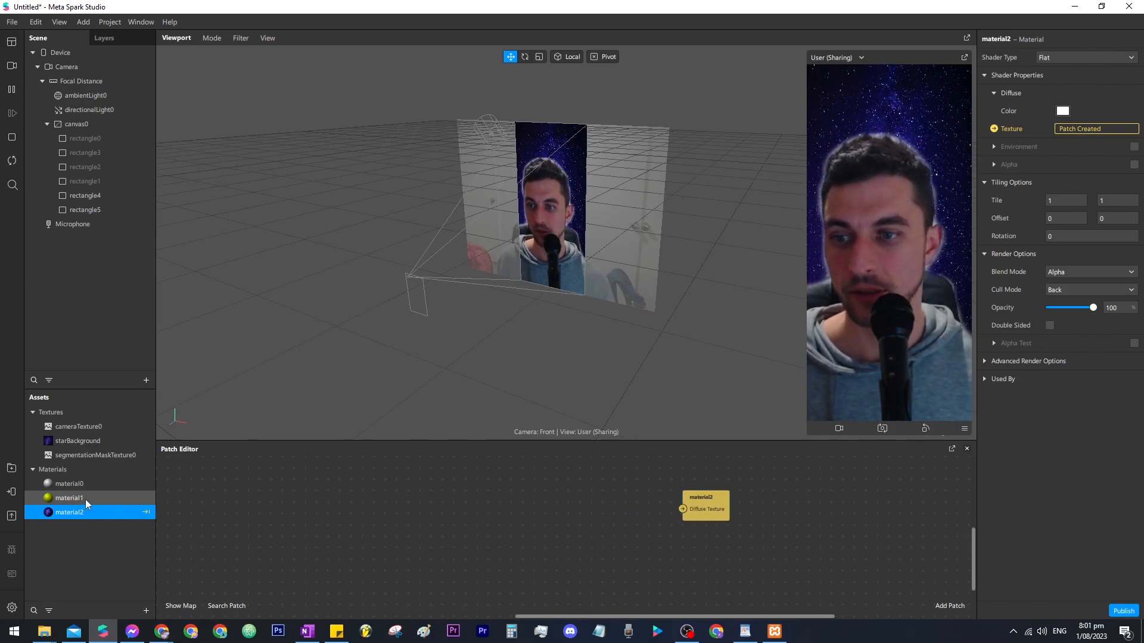
# Step: Import the clouds image from the v5seg folder into the project assets
pyautogui.click(44, 631)
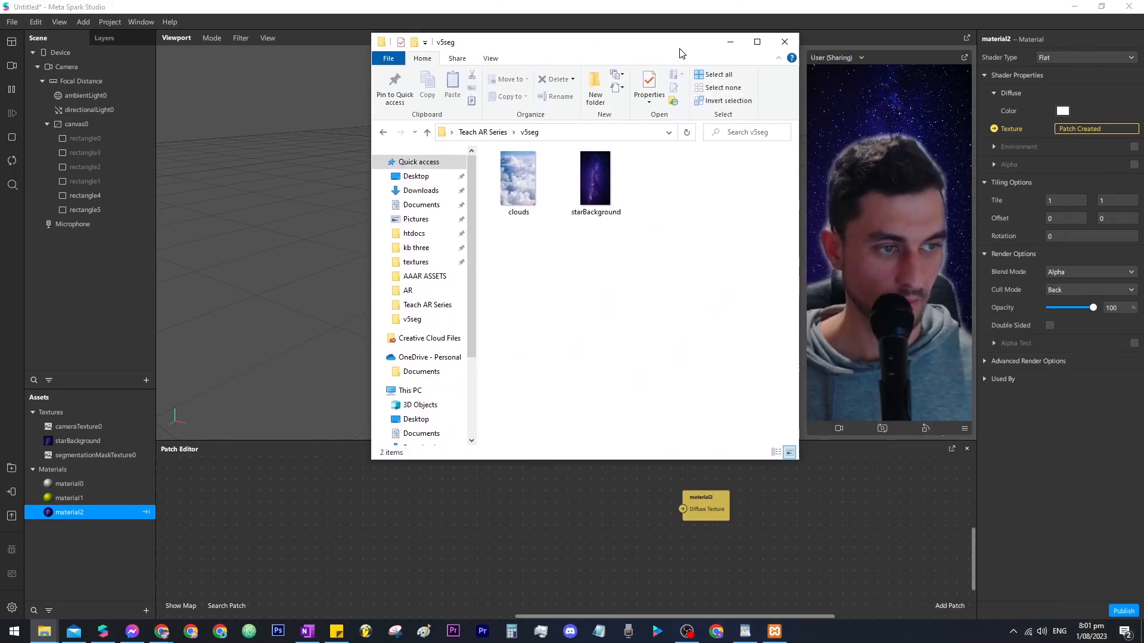
pyautogui.moveTo(533, 225); pyautogui.dragTo(98, 579)
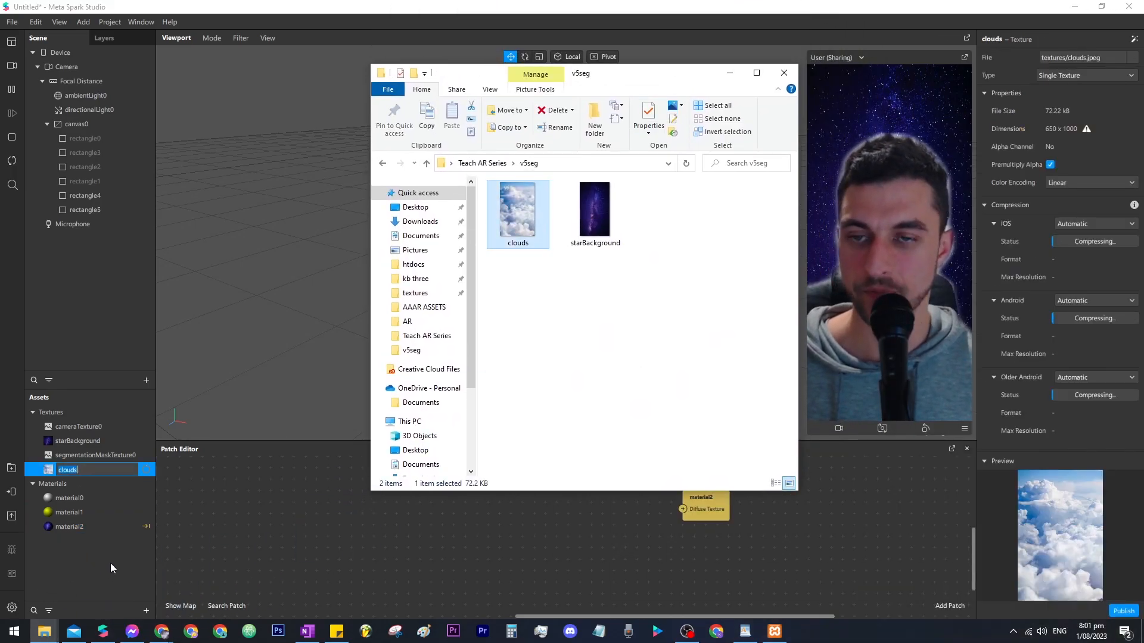
pyautogui.click(109, 562)
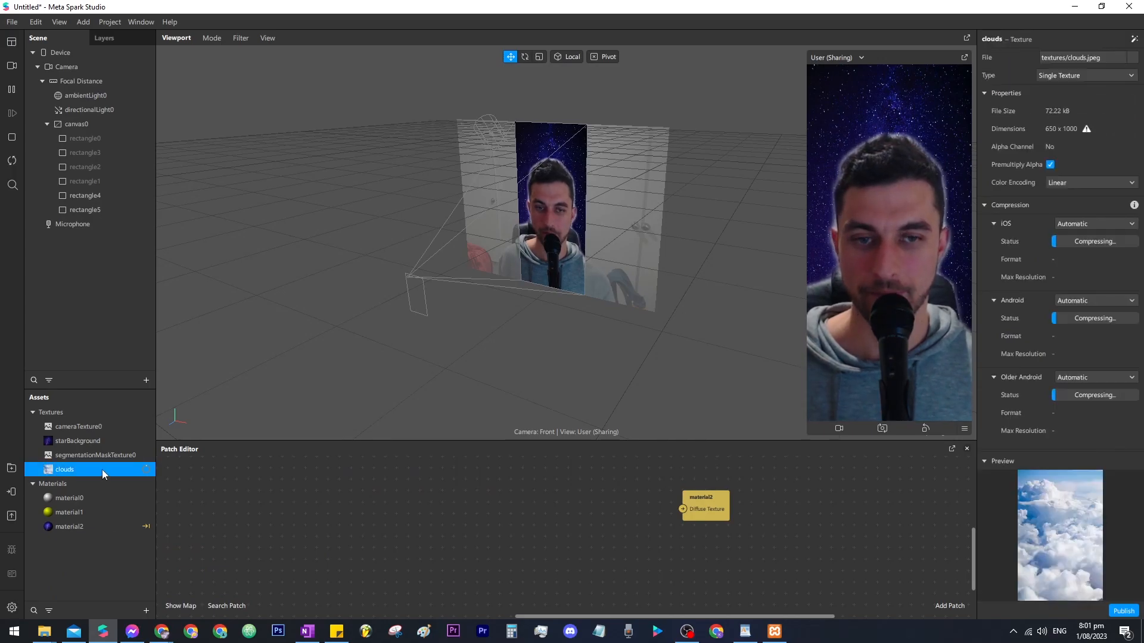
# Step: Add the clouds and starBackground textures as patches in the Patch Editor
pyautogui.moveTo(76, 471); pyautogui.dragTo(508, 567)
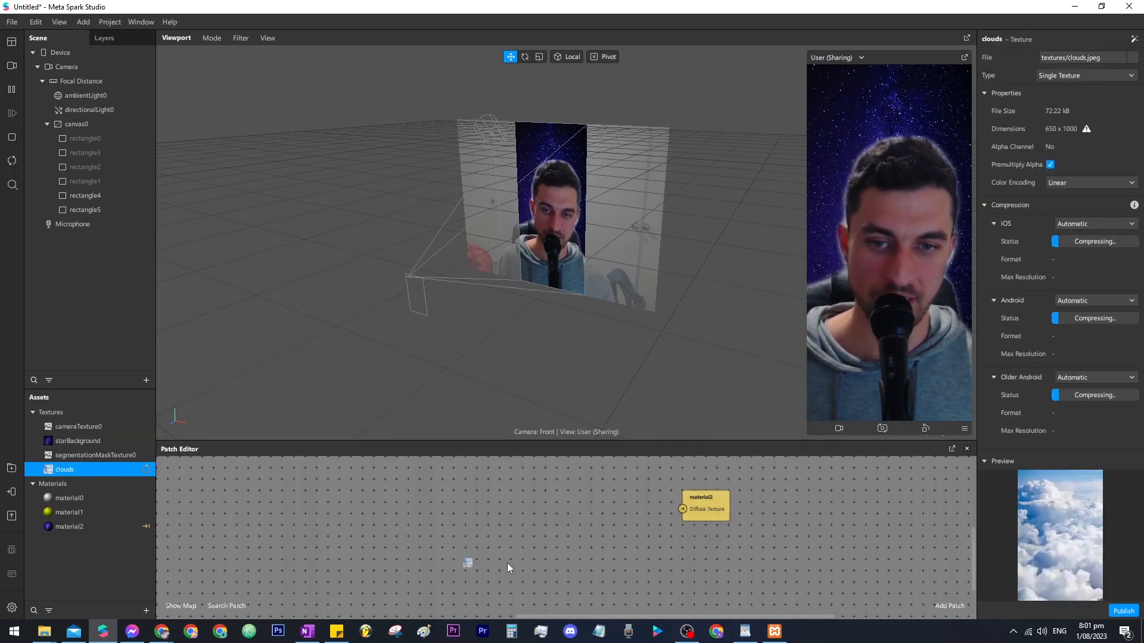
pyautogui.moveTo(327, 567); pyautogui.dragTo(327, 567)
pyautogui.moveTo(77, 441); pyautogui.dragTo(346, 498)
pyautogui.click(523, 506)
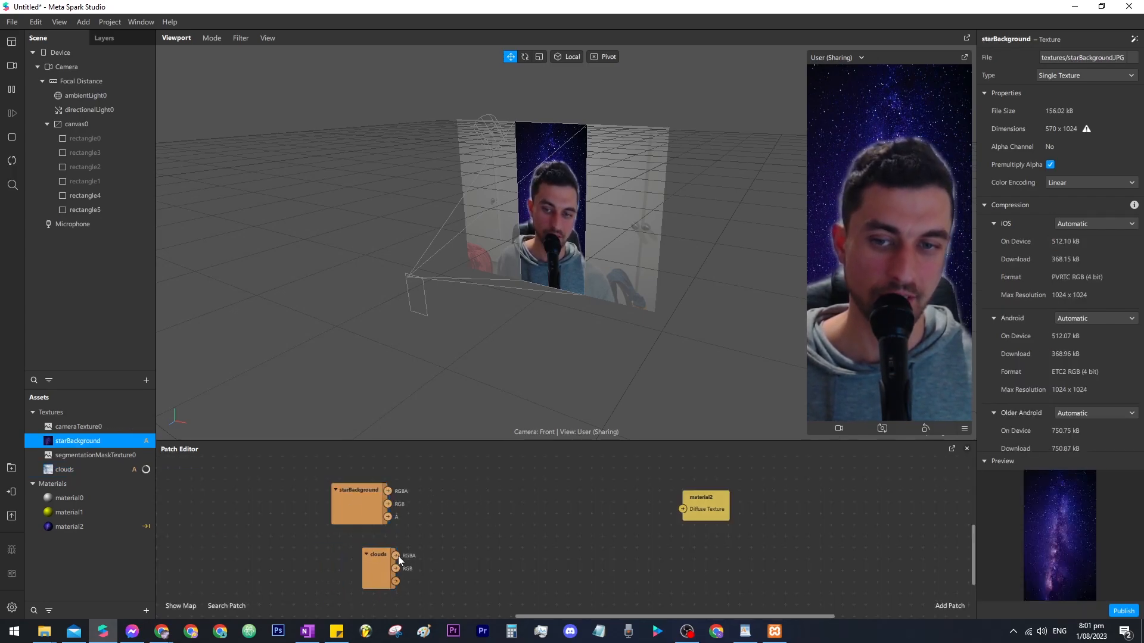
# Step: Try the clouds RGBA output and the starBackground RGBA output in turn as material2's Diffuse Texture input
pyautogui.moveTo(396, 555); pyautogui.dragTo(684, 507)
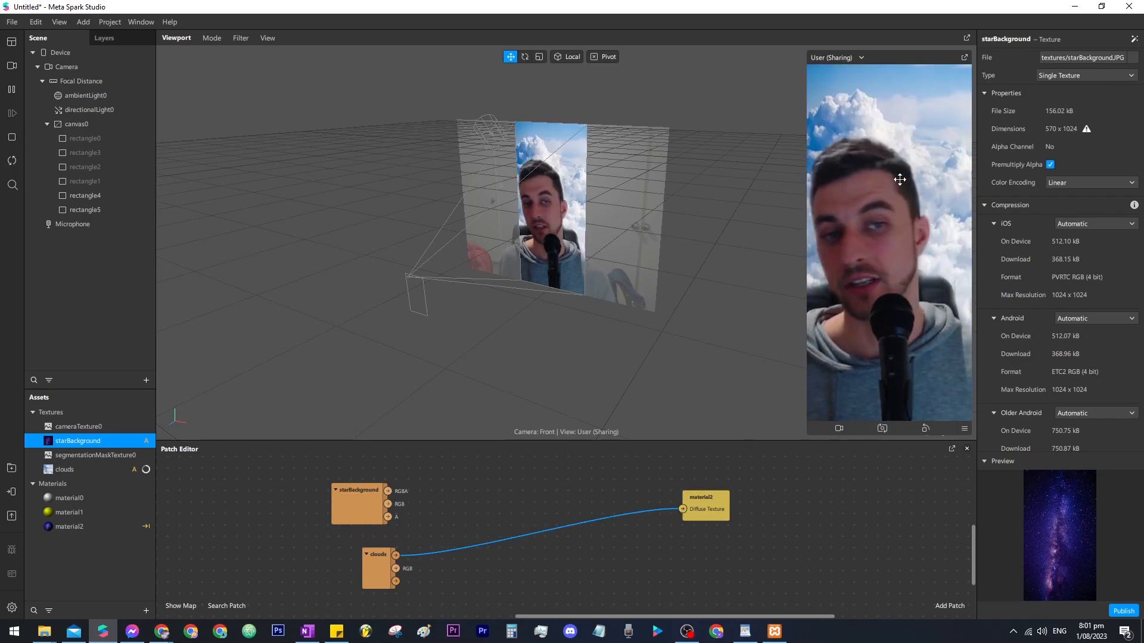
pyautogui.moveTo(376, 568); pyautogui.dragTo(364, 569)
pyautogui.moveTo(388, 491); pyautogui.dragTo(683, 509)
# Step: Space the starBackground and material2 patches farther apart to make room between them
pyautogui.moveTo(369, 502); pyautogui.dragTo(325, 523)
pyautogui.click(356, 580)
pyautogui.click(472, 562)
pyautogui.scroll(1, 553, 472)
pyautogui.moveTo(725, 517); pyautogui.dragTo(748, 506)
# Step: Add a Screen Tap patch above the starBackground patch
pyautogui.scroll(9, 635, 529)
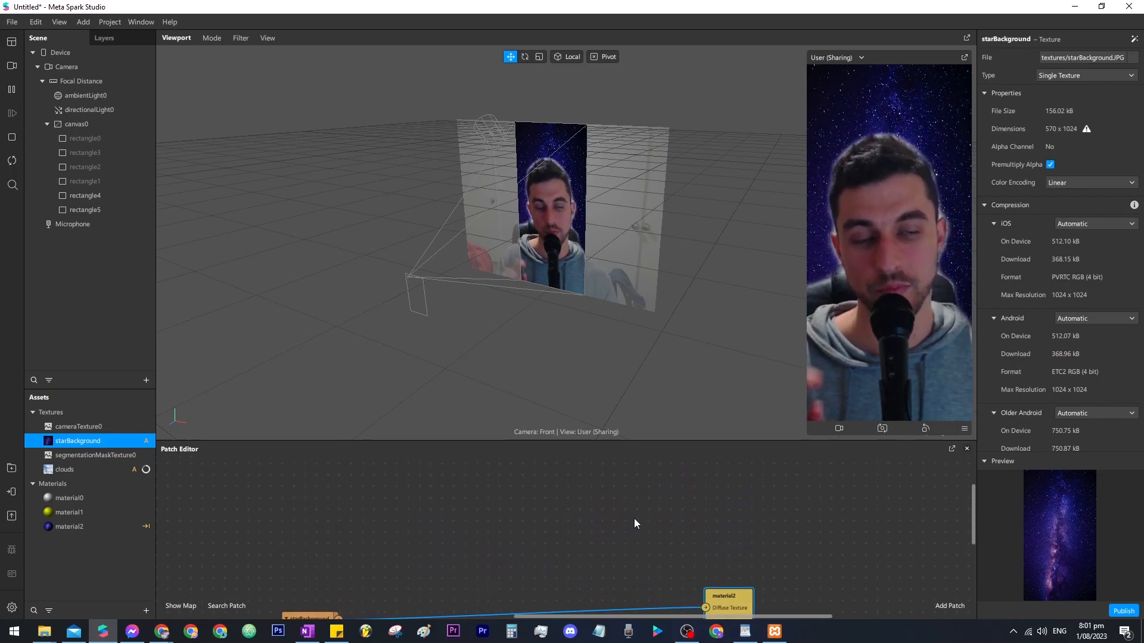
pyautogui.scroll(-1, 465, 513)
pyautogui.doubleClick(398, 516)
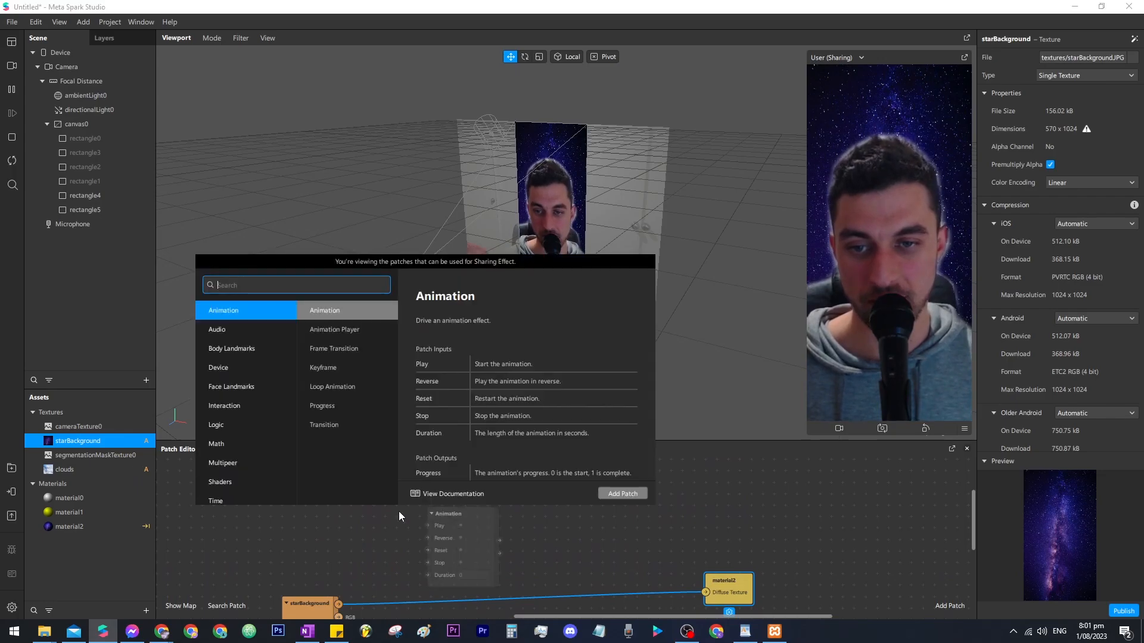
pyautogui.write('scree')
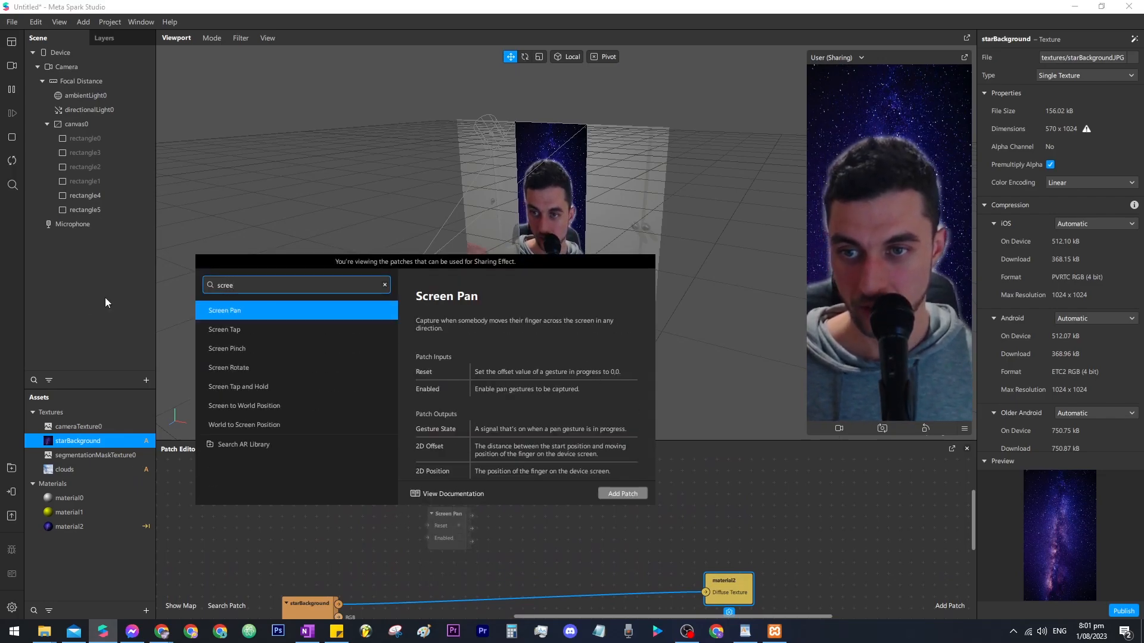
pyautogui.doubleClick(225, 329)
pyautogui.scroll(-1, 443, 572)
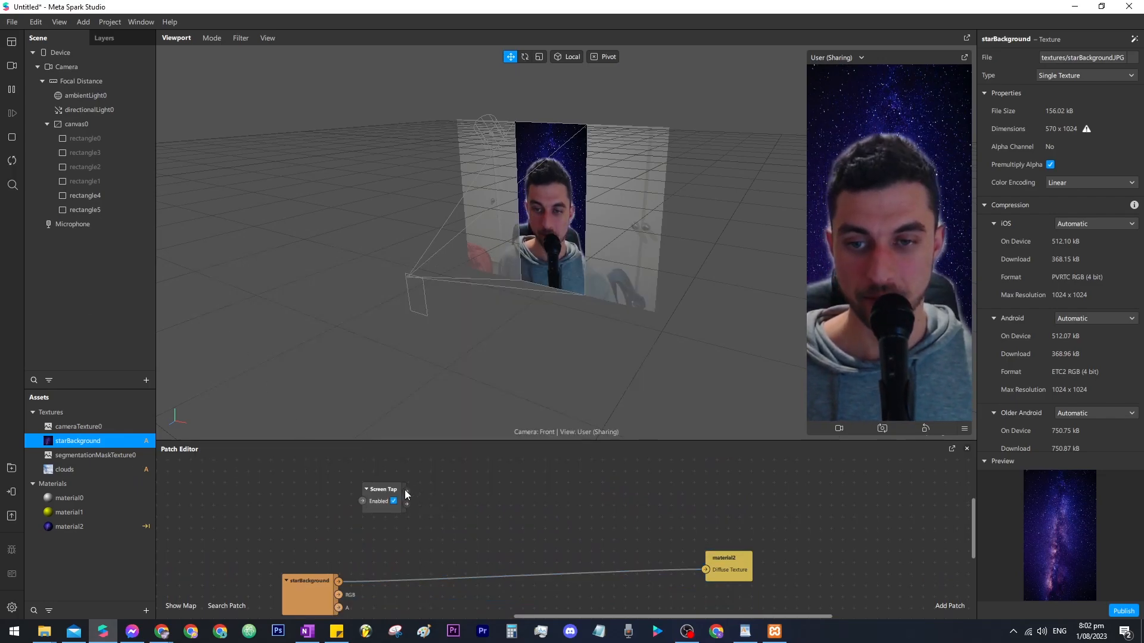
# Step: Add a Counter patch with its Increase input fed by the Screen Tap output
pyautogui.moveTo(407, 493); pyautogui.dragTo(438, 496)
pyautogui.write('count')
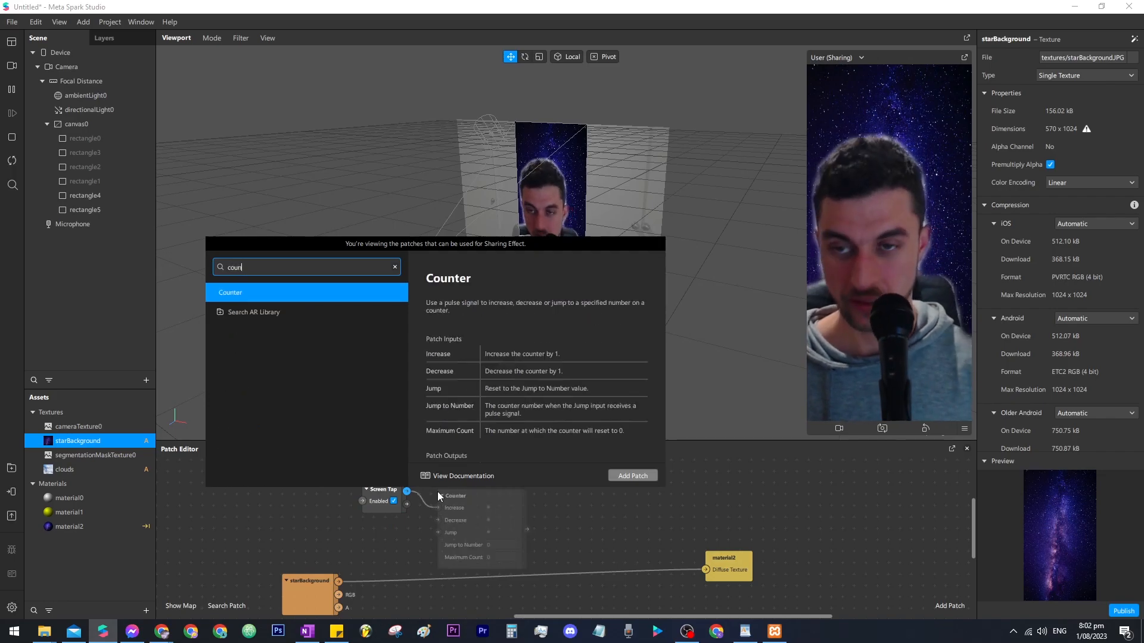
pyautogui.press('Return')
# Step: Add an Option Picker patch with its Option input fed by the Counter's Count output
pyautogui.moveTo(528, 529); pyautogui.dragTo(572, 504)
pyautogui.write('opti')
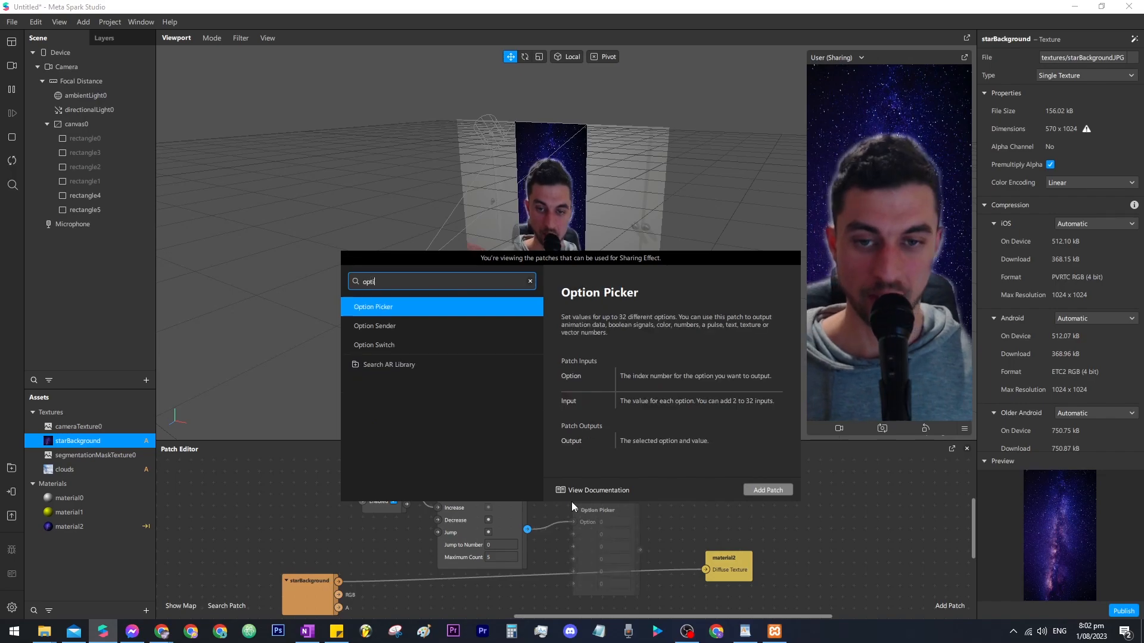
pyautogui.press('Return')
# Step: Reposition the Counter patch and set its Maximum Count to 2
pyautogui.scroll(-1, 568, 502)
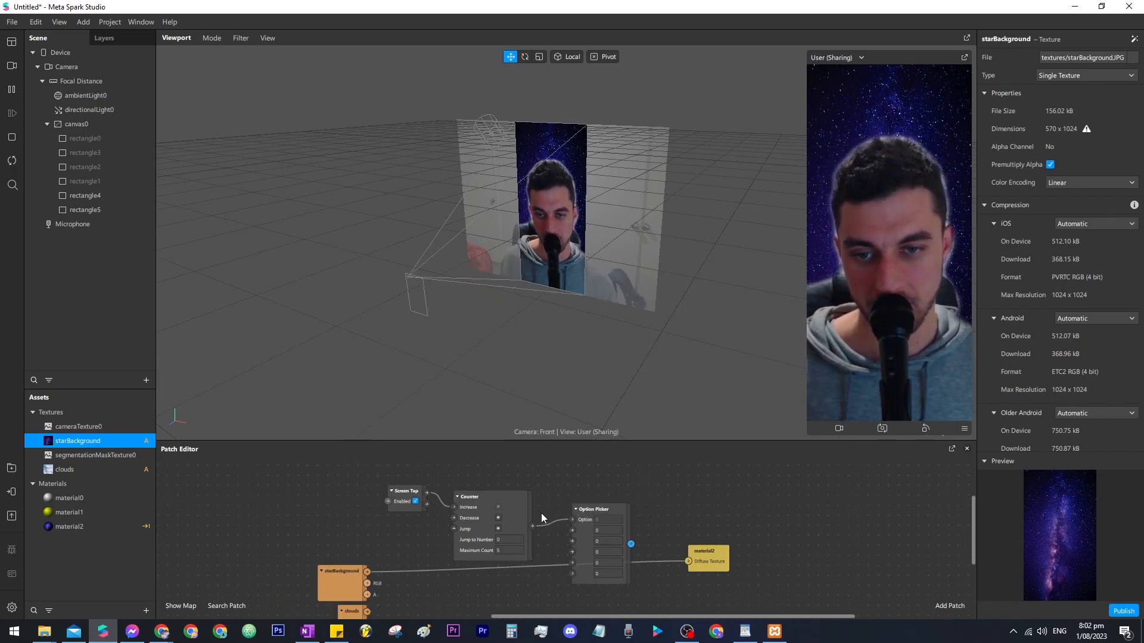
pyautogui.moveTo(517, 503); pyautogui.dragTo(530, 477)
pyautogui.scroll(2, 532, 524)
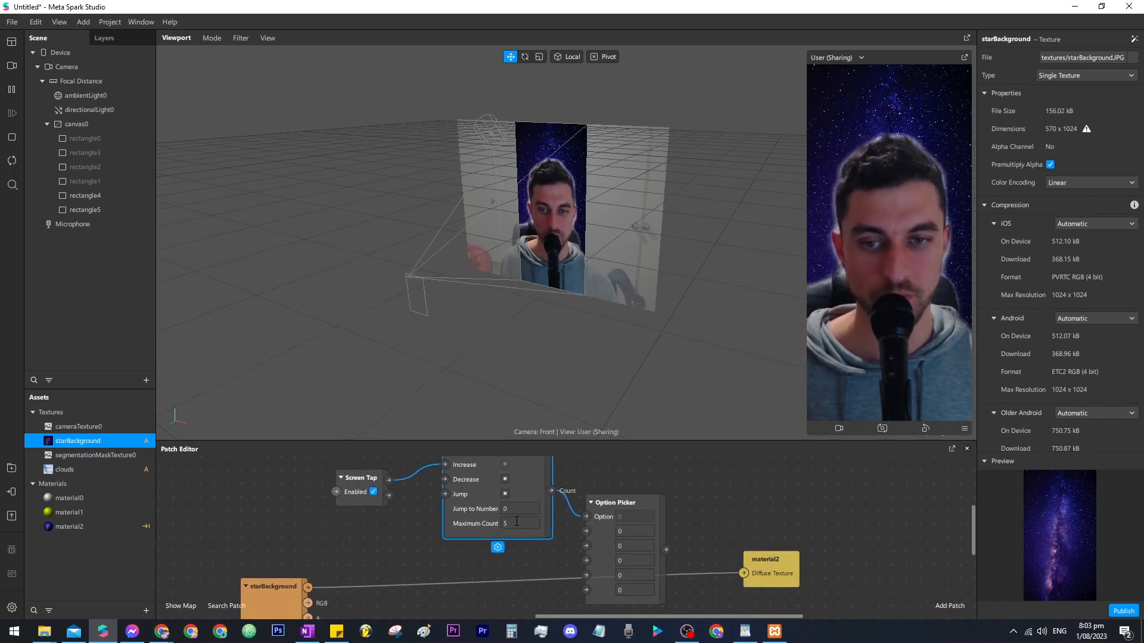
pyautogui.moveTo(628, 458); pyautogui.dragTo(541, 495, button='middle')
# Step: Change the Option Picker's value type to Texture
pyautogui.click(469, 568)
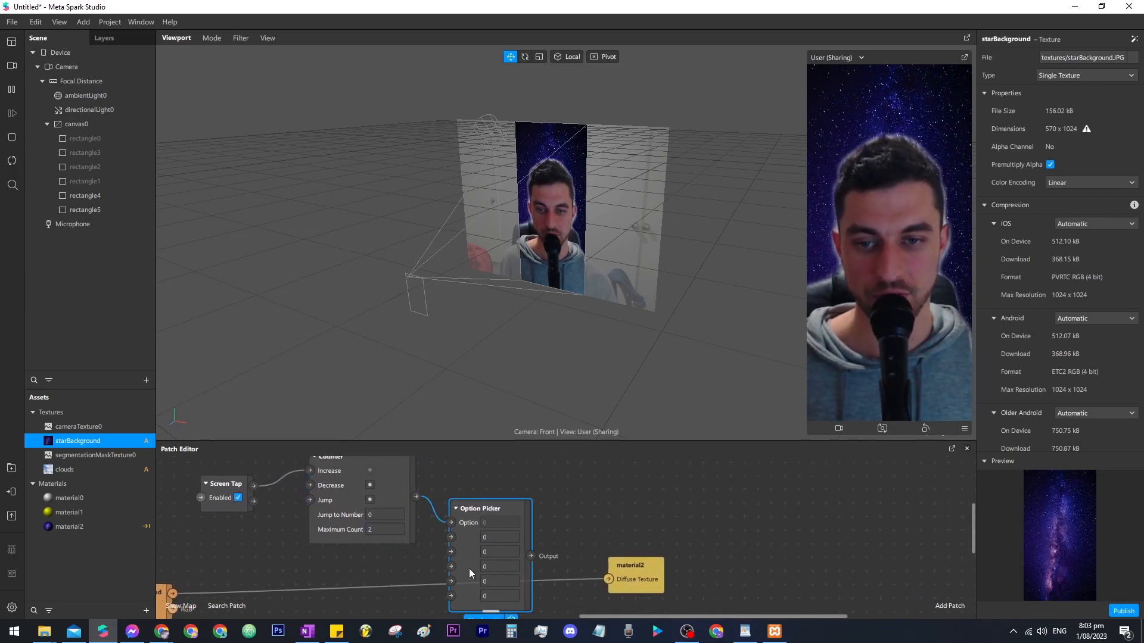
pyautogui.scroll(-1, 472, 536)
pyautogui.click(493, 609)
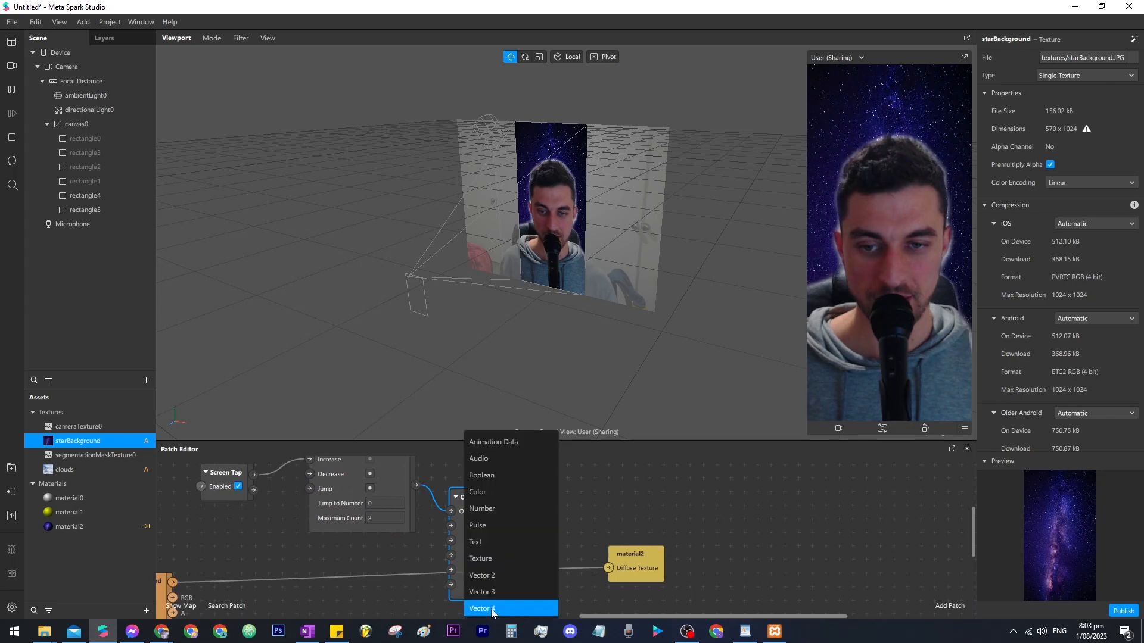
pyautogui.click(498, 559)
# Step: Connect starBackground and clouds RGBA to the Option Picker's first two inputs, and its output to material2's Diffuse Texture
pyautogui.scroll(-2, 384, 570)
pyautogui.moveTo(366, 563); pyautogui.dragTo(473, 539, button='middle')
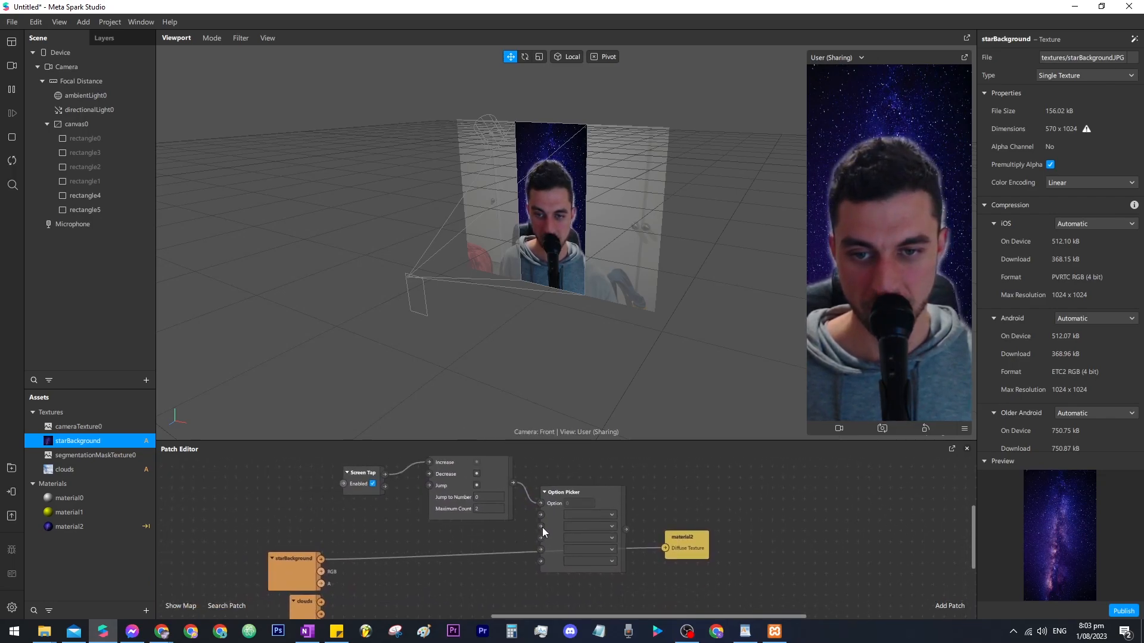
pyautogui.moveTo(545, 513); pyautogui.dragTo(542, 514)
pyautogui.moveTo(321, 601); pyautogui.dragTo(541, 527)
pyautogui.moveTo(625, 530); pyautogui.dragTo(664, 549)
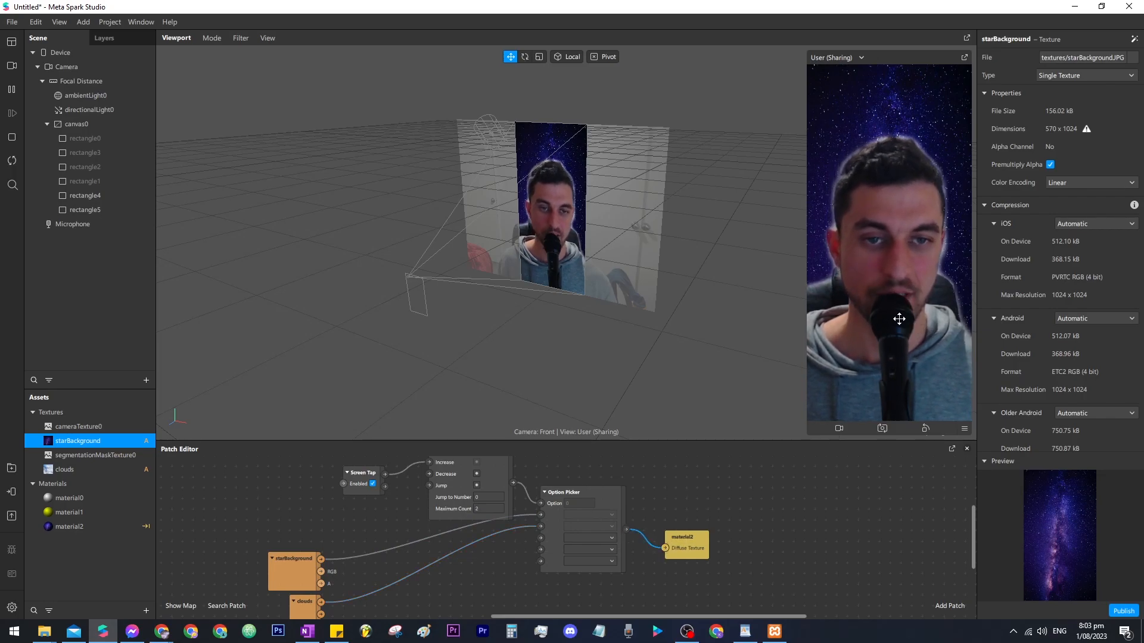
# Step: Turn on Simulate Touch for the preview simulator
pyautogui.click(965, 430)
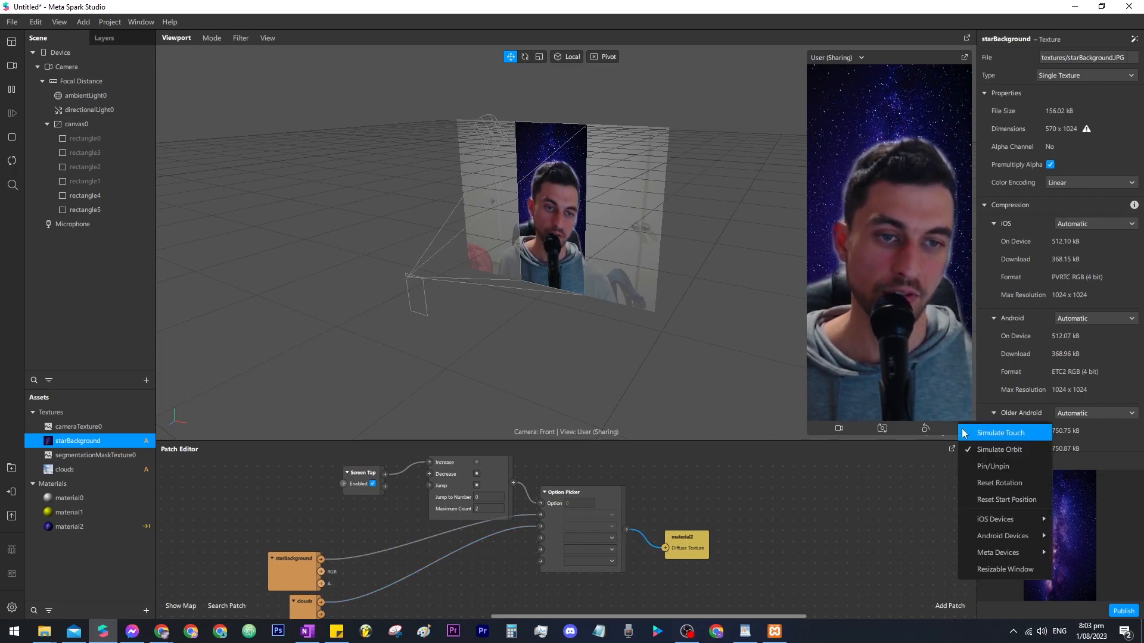
pyautogui.click(1003, 433)
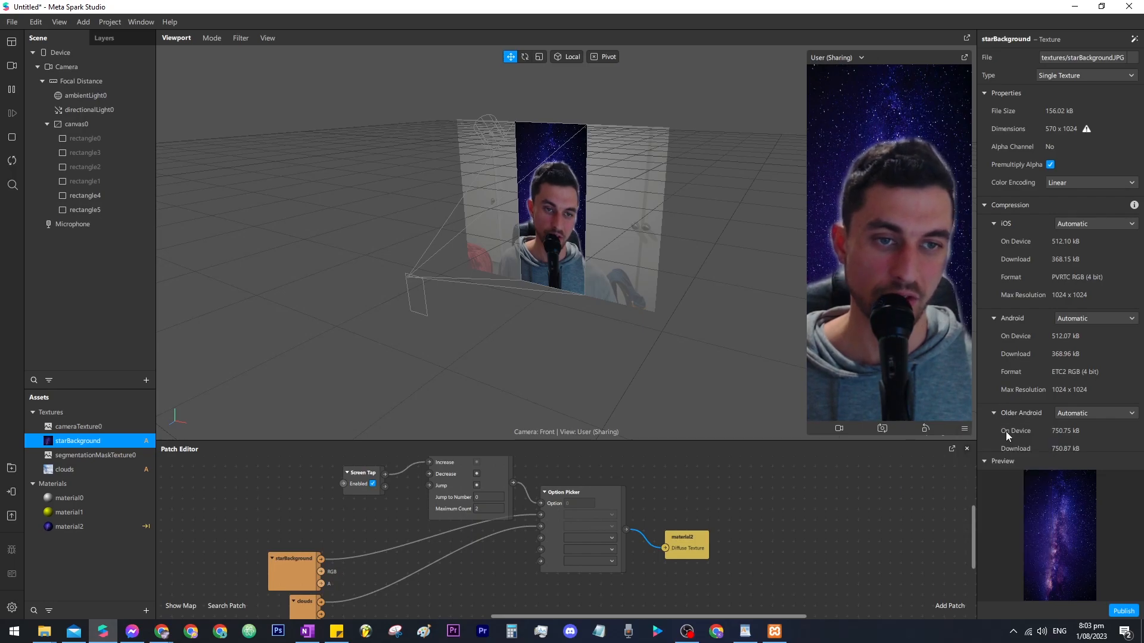
# Step: Test the screen tap in the preview by repeatedly switching between the star and cloud backgrounds
pyautogui.click(916, 286)
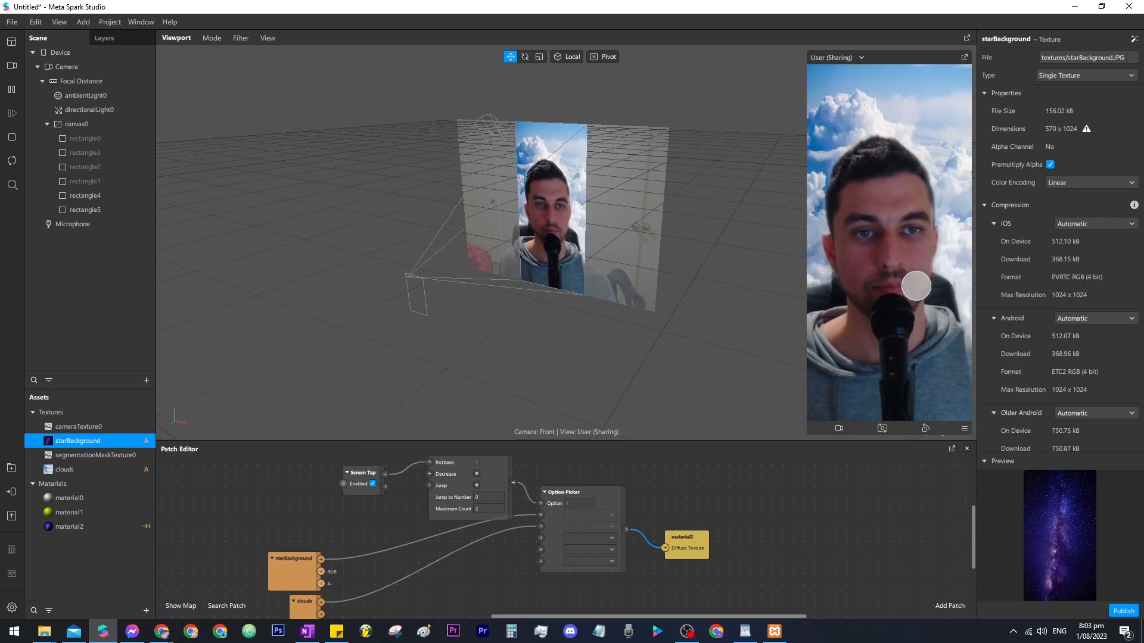
pyautogui.click(915, 286)
pyautogui.click(915, 287)
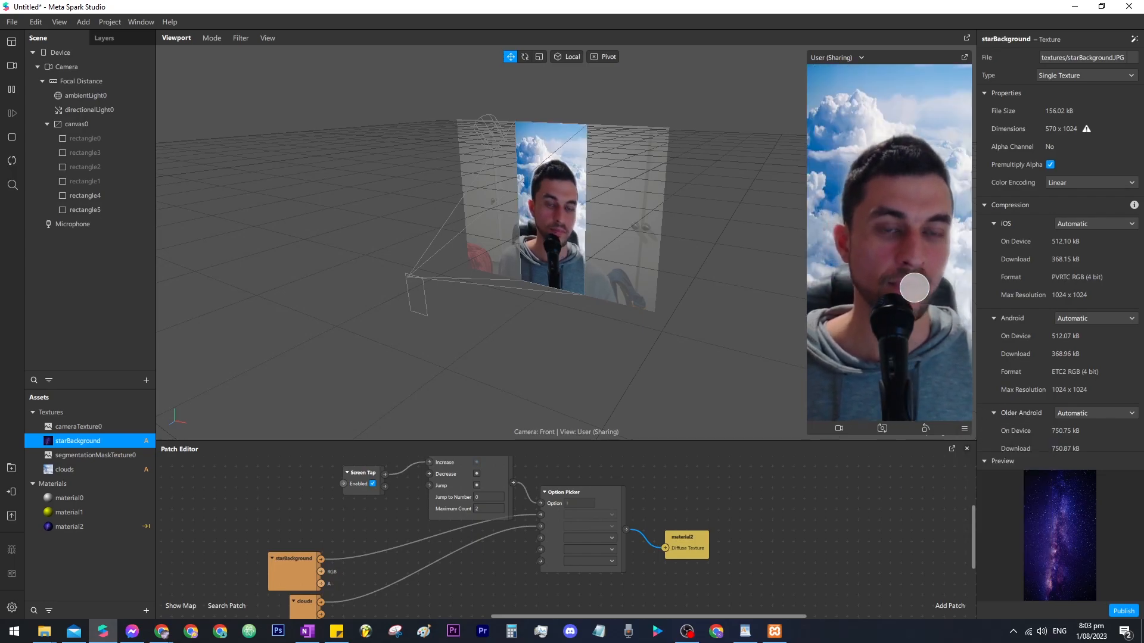
pyautogui.click(915, 288)
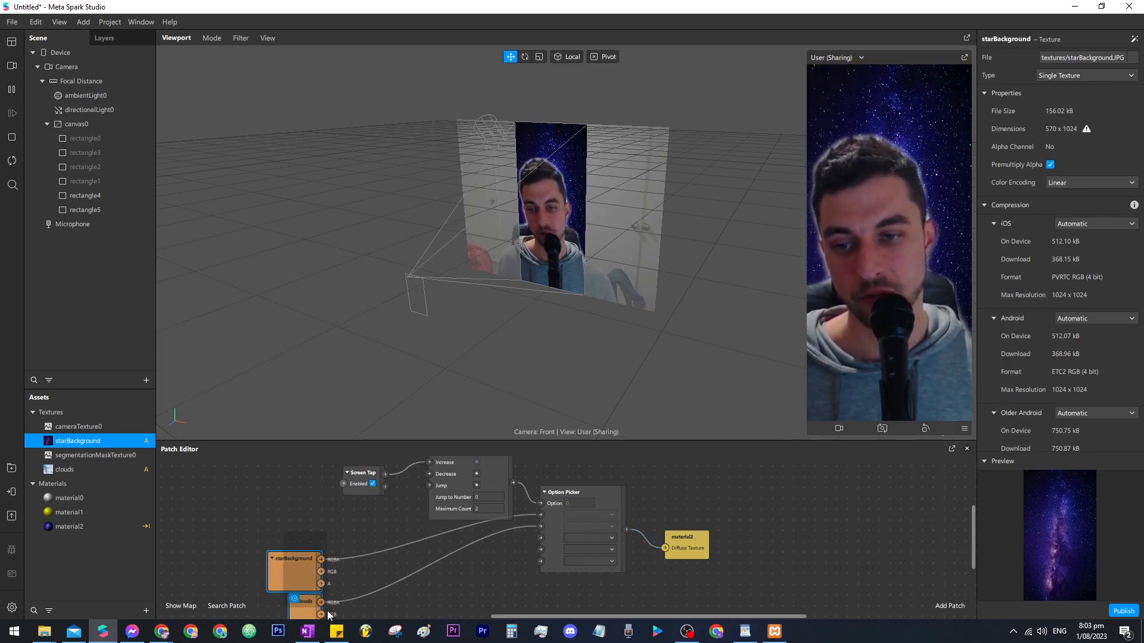
# Step: Reposition the starBackground and clouds patches together, closer to the Option Picker
pyautogui.moveTo(311, 593); pyautogui.dragTo(335, 568)
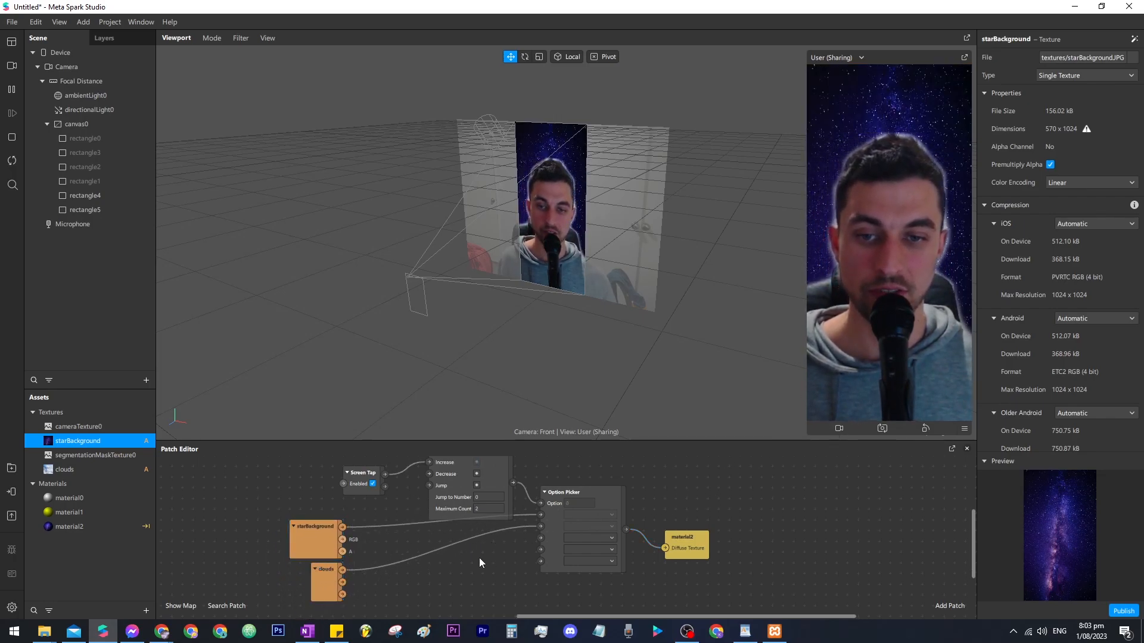
pyautogui.scroll(-2, 284, 593)
pyautogui.scroll(2, 487, 580)
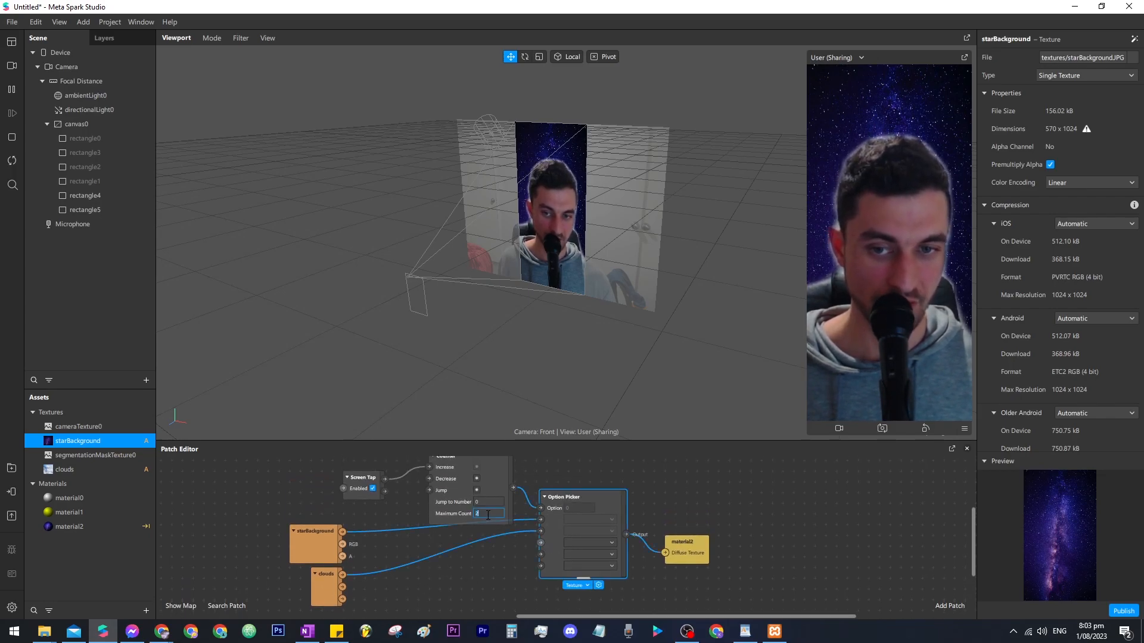
# Step: Tap the preview simulator several more times to check the background cycling
pyautogui.click(919, 273)
pyautogui.click(919, 301)
pyautogui.click(919, 328)
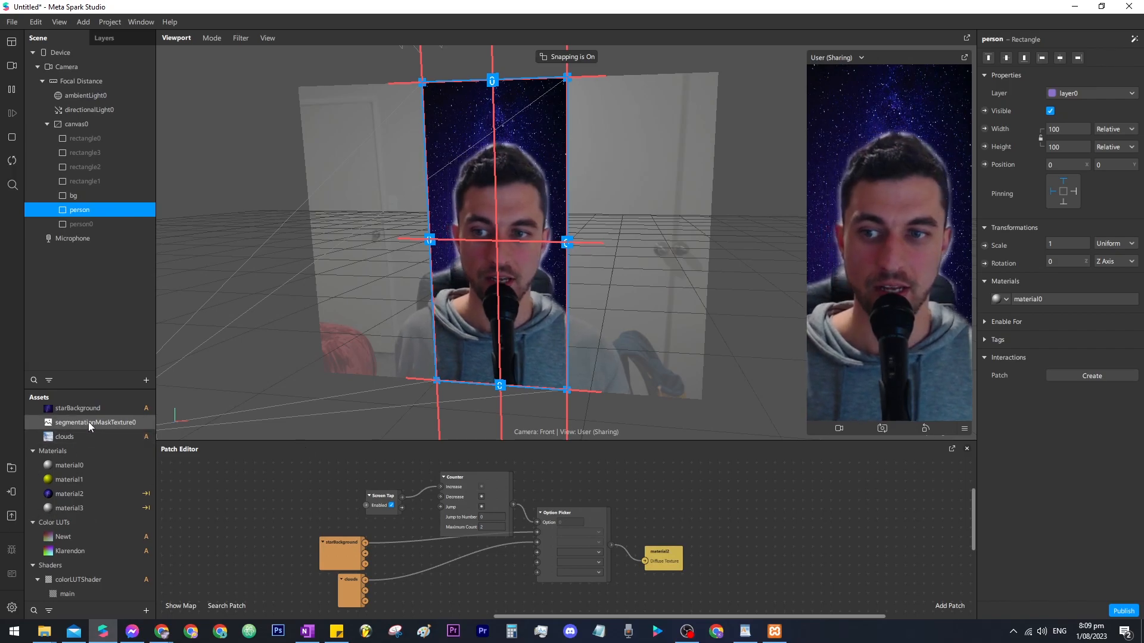
# Step: Try the Hair and Skin types on segmentationMaskTexture0 and return its type to Person
pyautogui.scroll(1, 89, 422)
pyautogui.click(89, 442)
pyautogui.scroll(1, 101, 451)
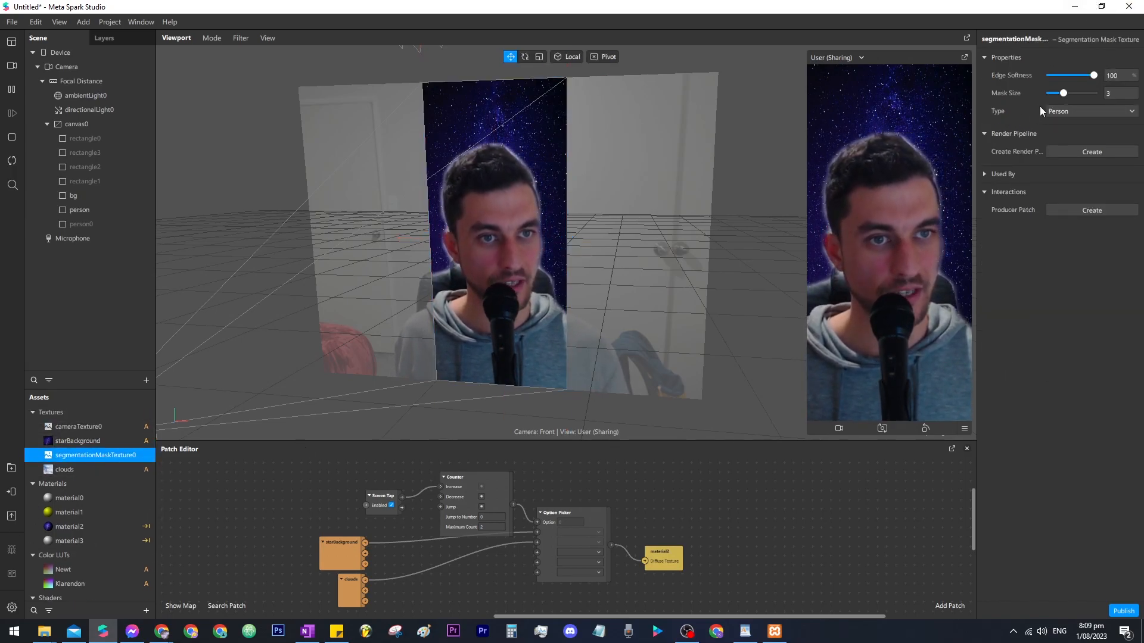
pyautogui.click(1079, 113)
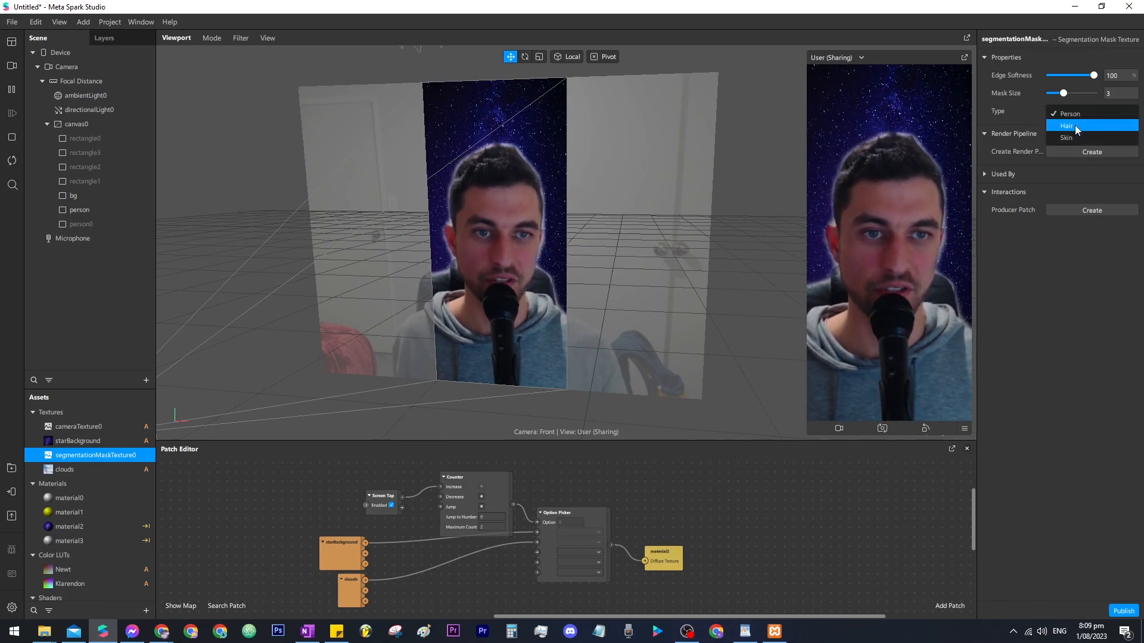
pyautogui.click(1076, 130)
pyautogui.click(1067, 113)
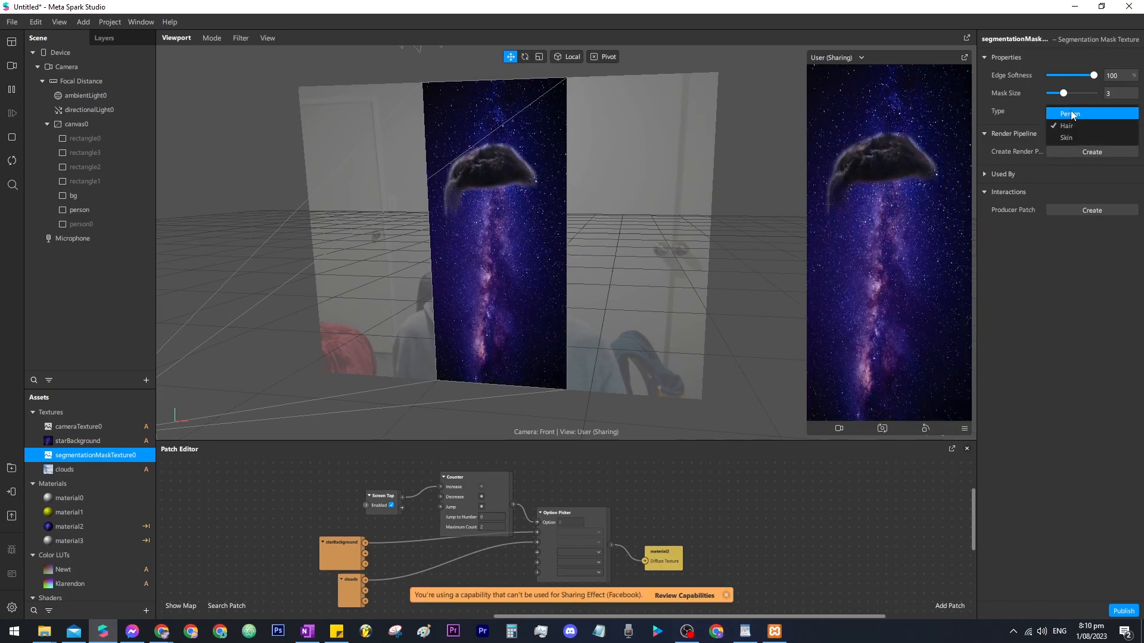
pyautogui.click(1066, 138)
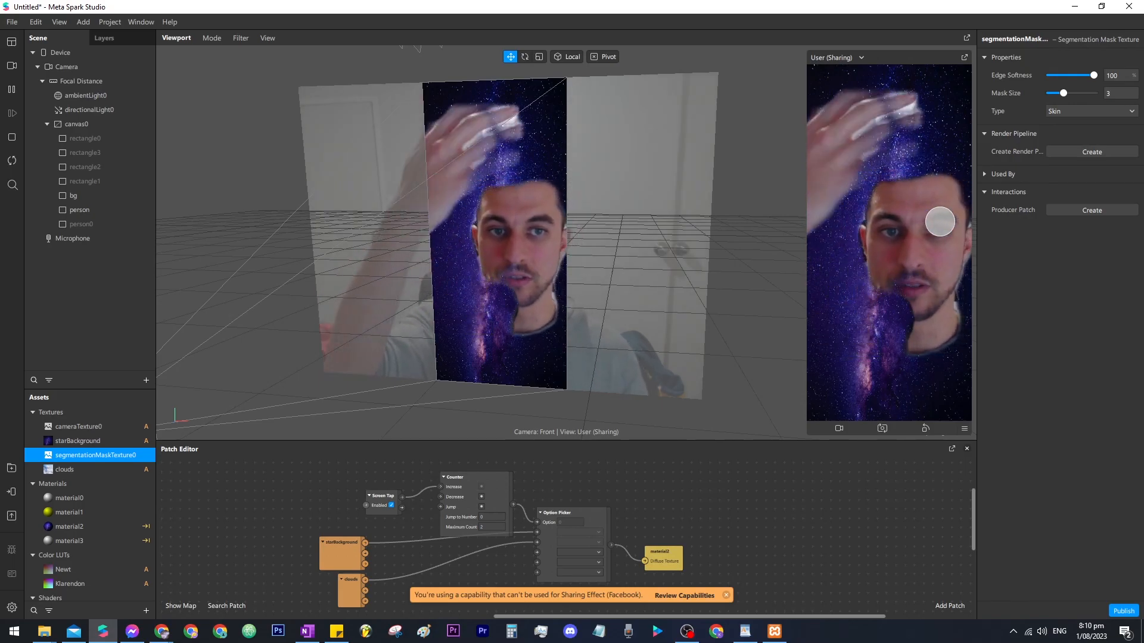
pyautogui.click(1092, 111)
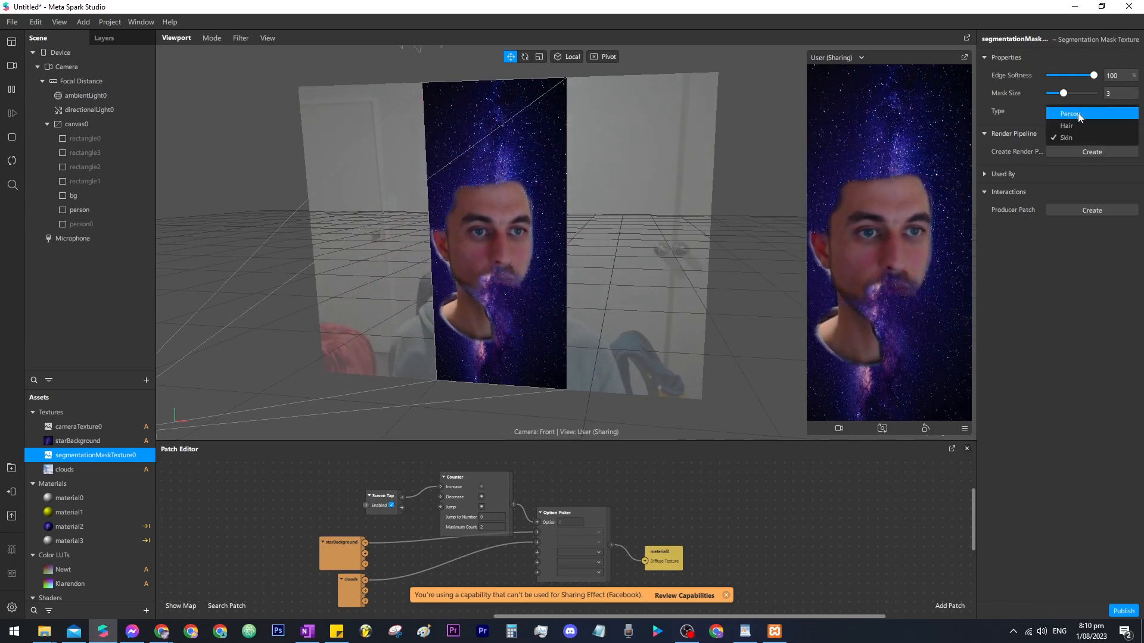
pyautogui.click(1072, 113)
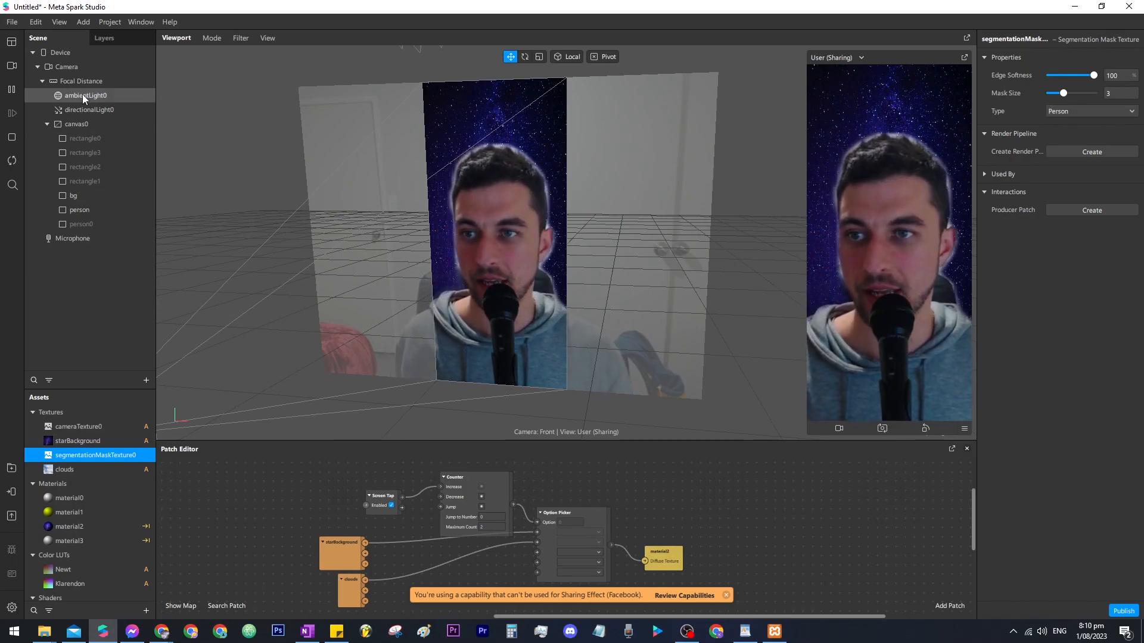
# Step: Add a Skin segmentation to the Camera and accept removing the unsupported platforms
pyautogui.click(77, 67)
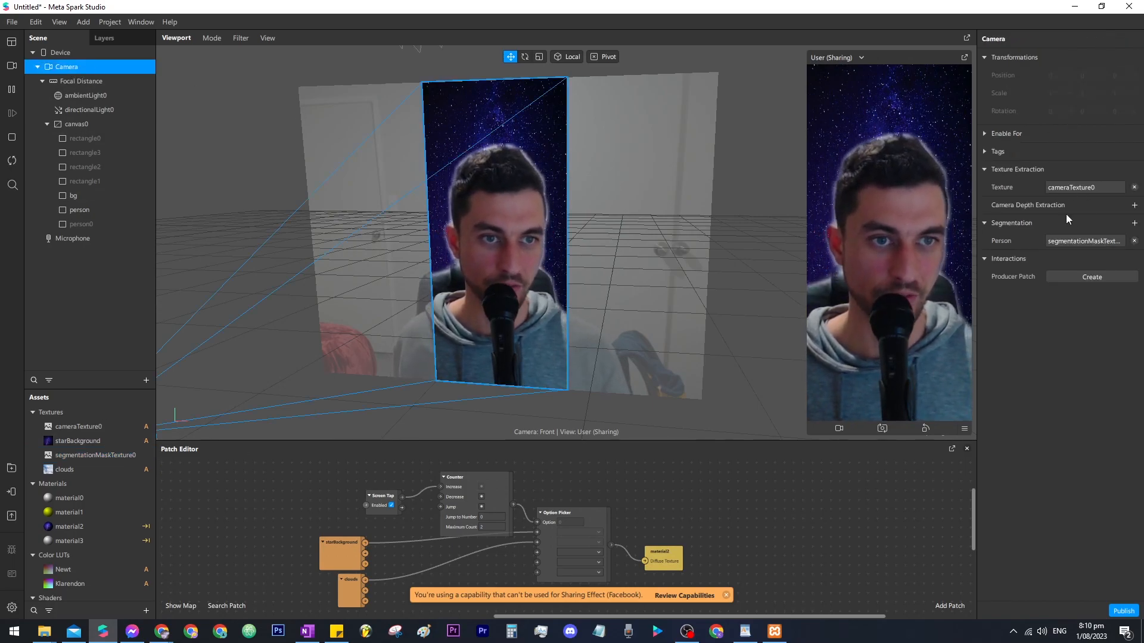
pyautogui.click(1135, 224)
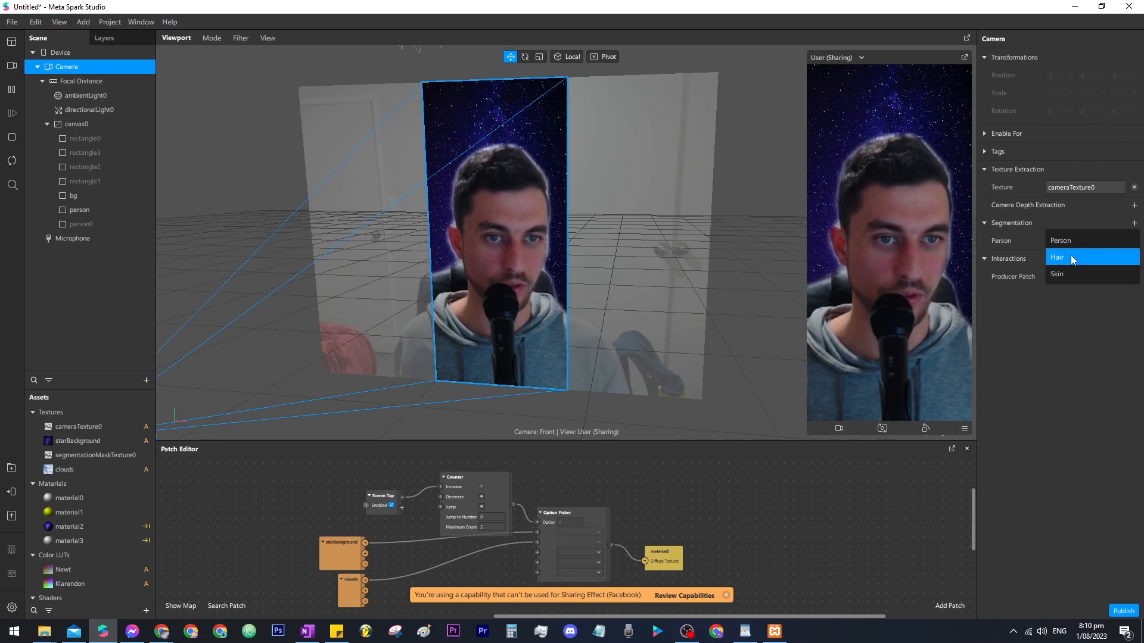
pyautogui.click(1070, 274)
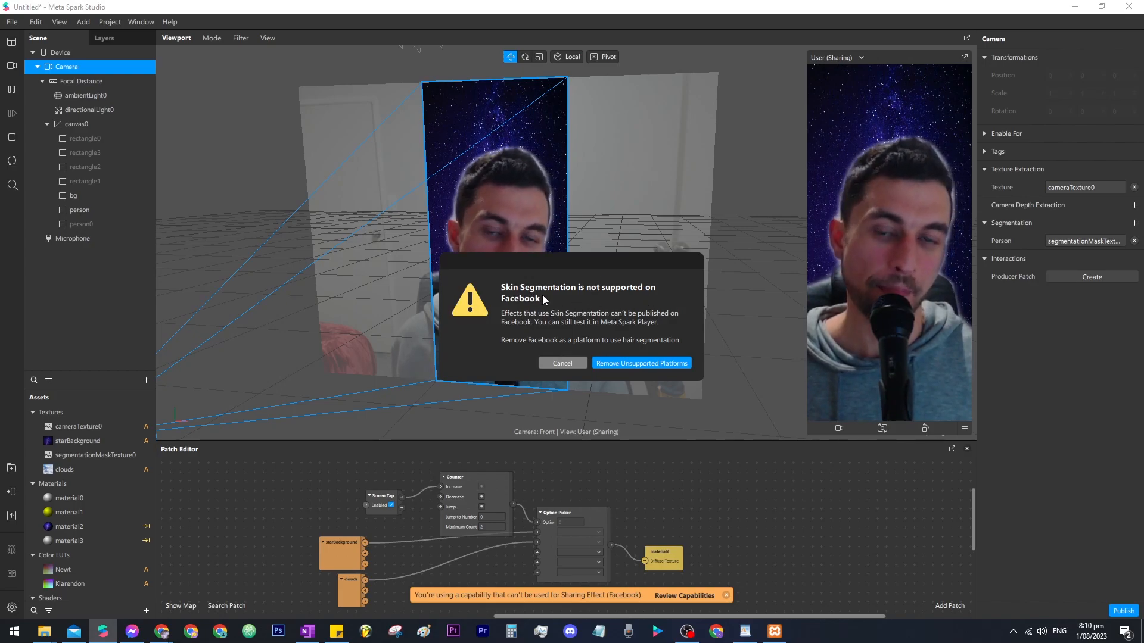
pyautogui.click(648, 363)
pyautogui.scroll(-1, 47, 532)
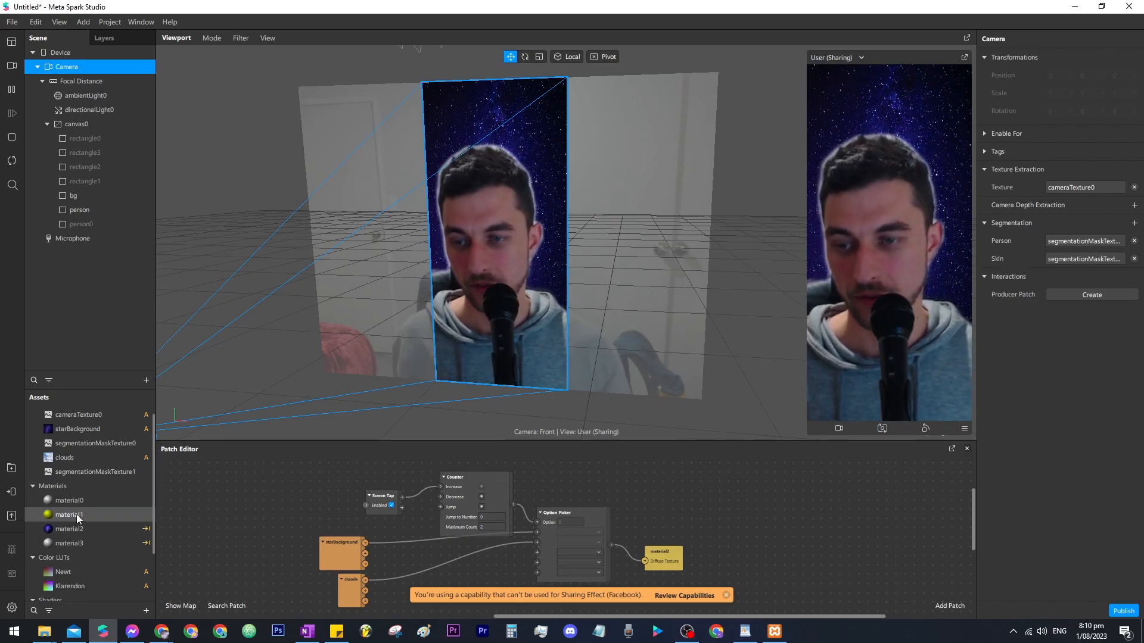
# Step: Duplicate the person rectangle and set the alpha texture of the copy's material4 to segmentationMaskTexture1
pyautogui.click(96, 209)
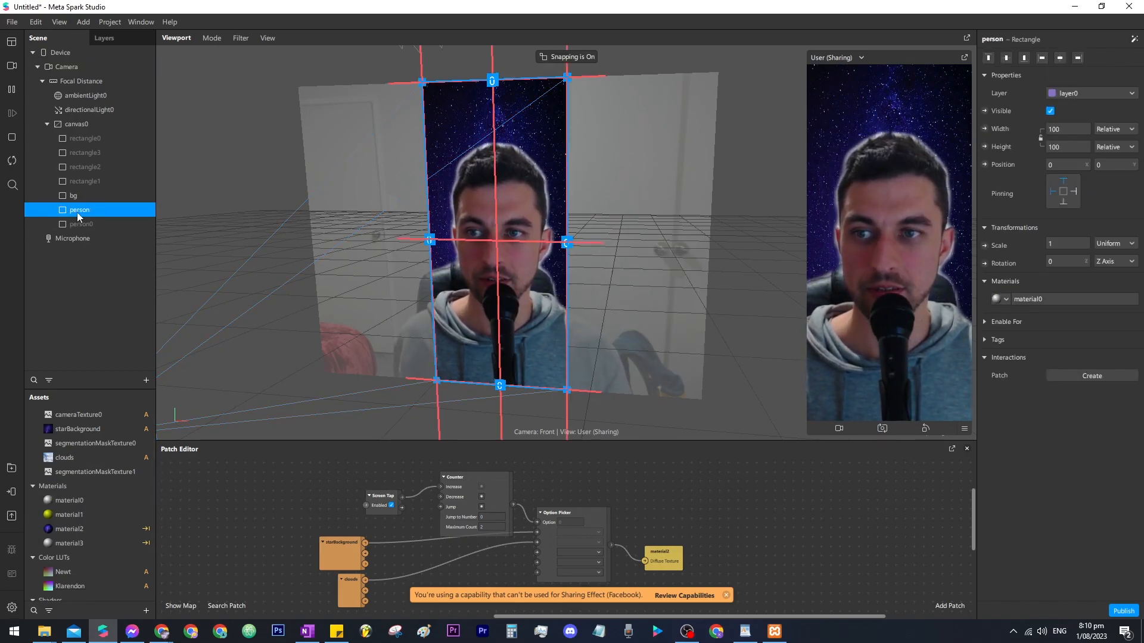
pyautogui.hotkey('ctrl', 'd')
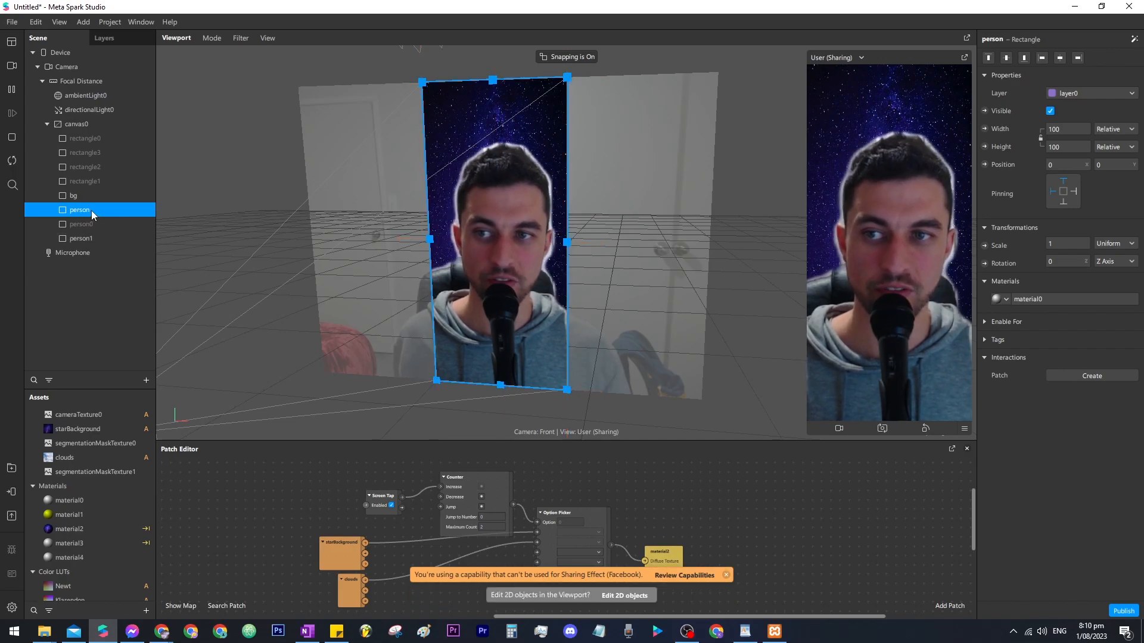
pyautogui.click(88, 238)
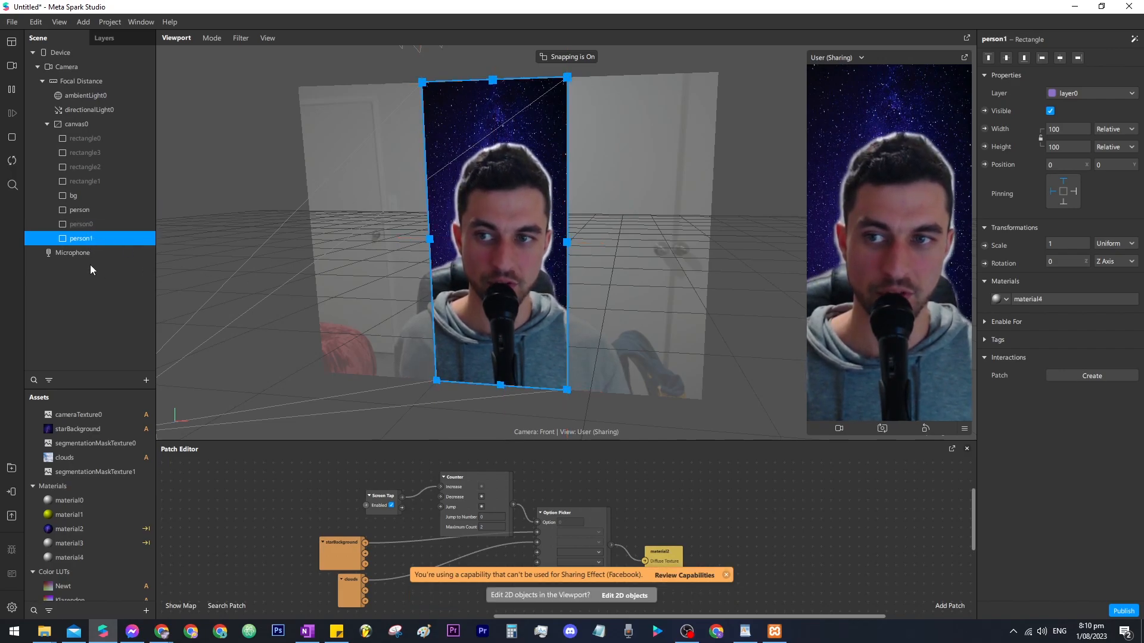
pyautogui.click(1025, 299)
pyautogui.click(993, 164)
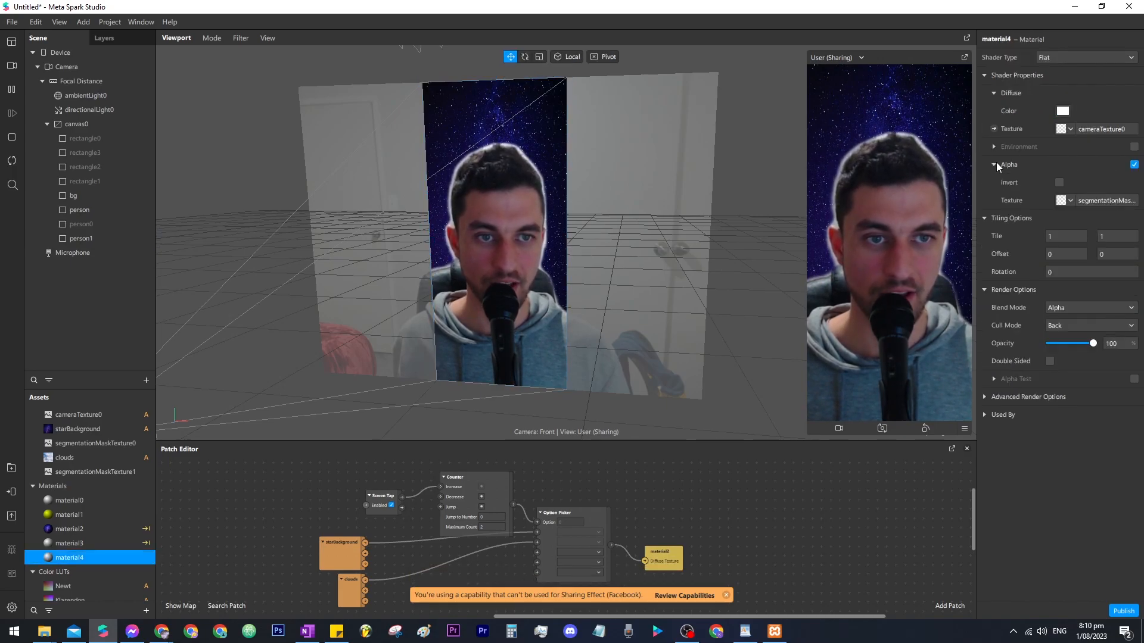
pyautogui.click(1066, 201)
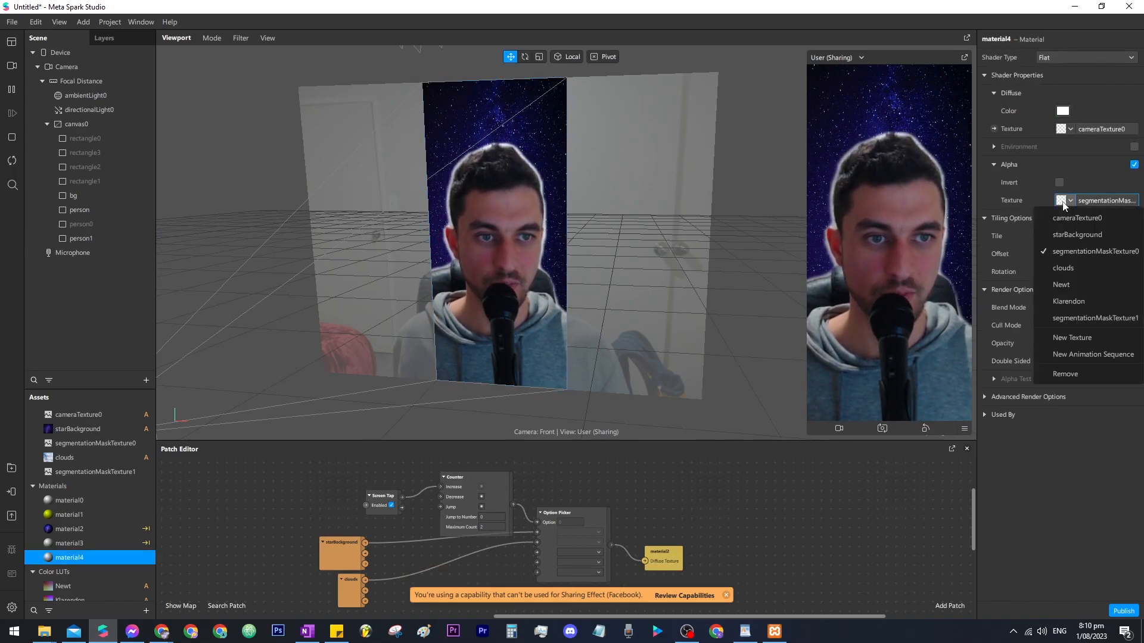
pyautogui.click(1099, 318)
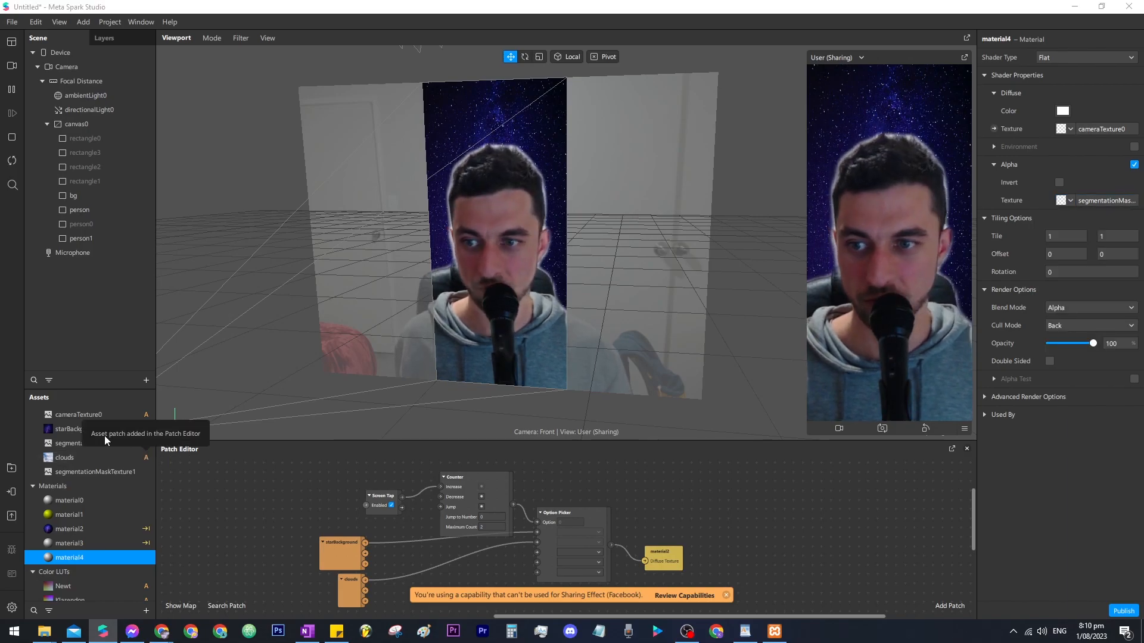
# Step: Rename segmentationMaskTexture0 as person and segmentationMaskTexture1 as skin
pyautogui.click(74, 443)
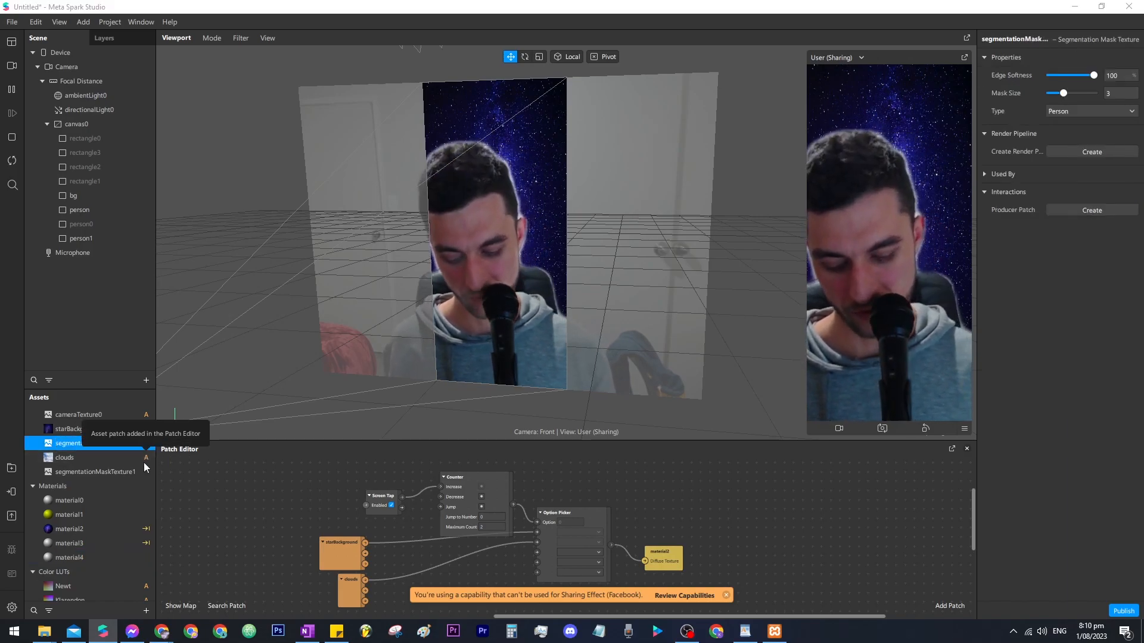
pyautogui.doubleClick(74, 444)
pyautogui.write('person')
pyautogui.press('Return')
pyautogui.click(81, 473)
pyautogui.doubleClick(82, 473)
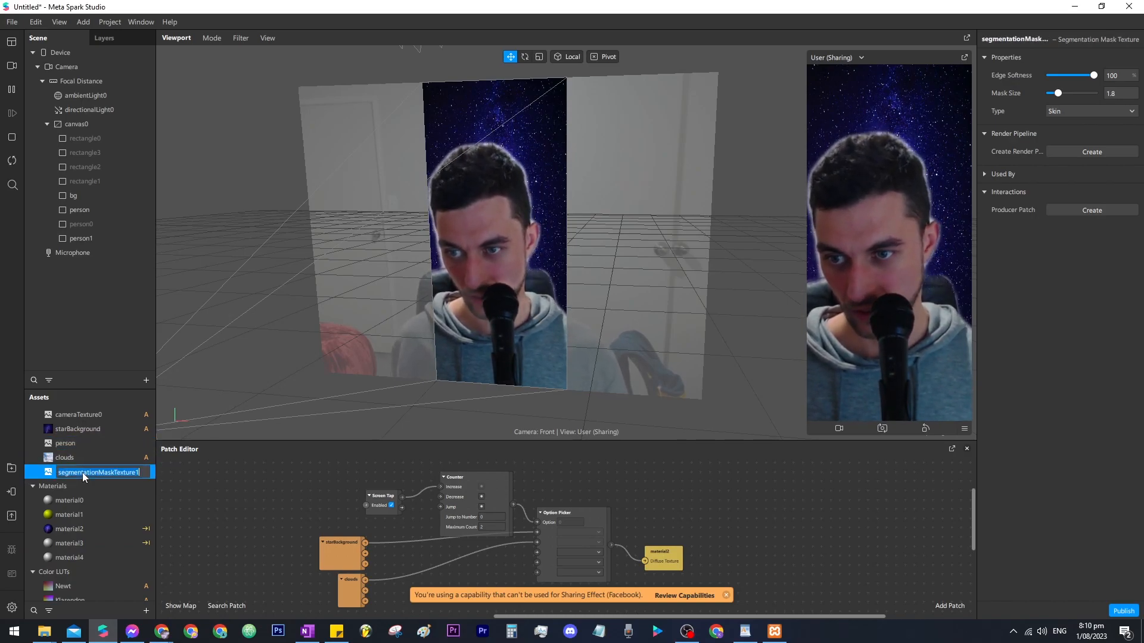
pyautogui.write('skin')
pyautogui.press('Return')
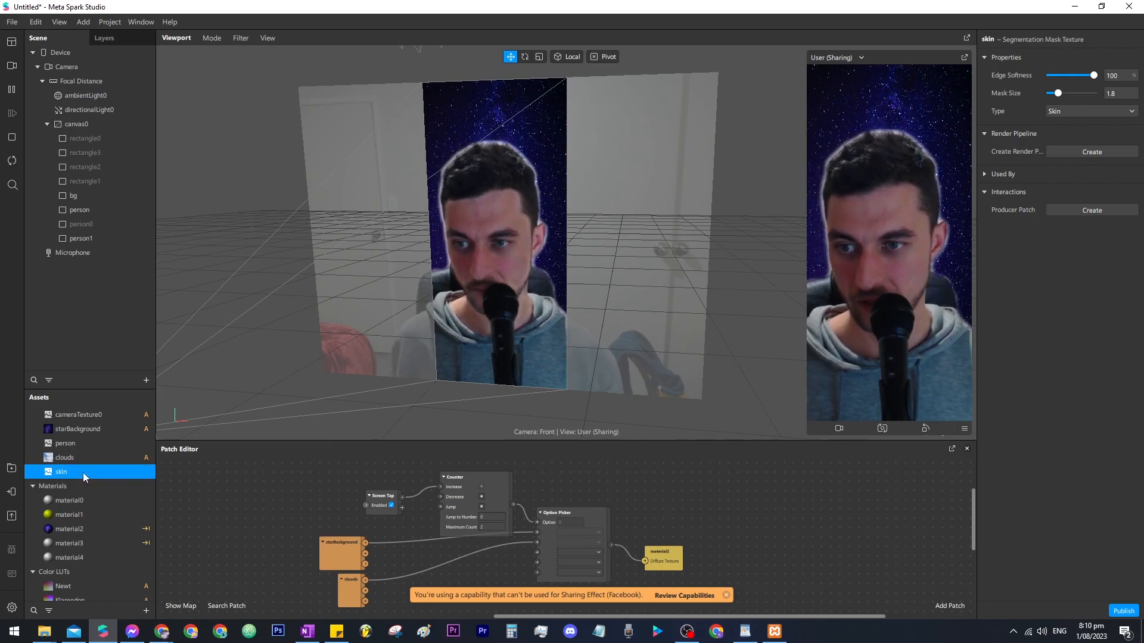
# Step: Hide the person rectangle to check the skin segmentation alone, and make it visible again
pyautogui.click(97, 239)
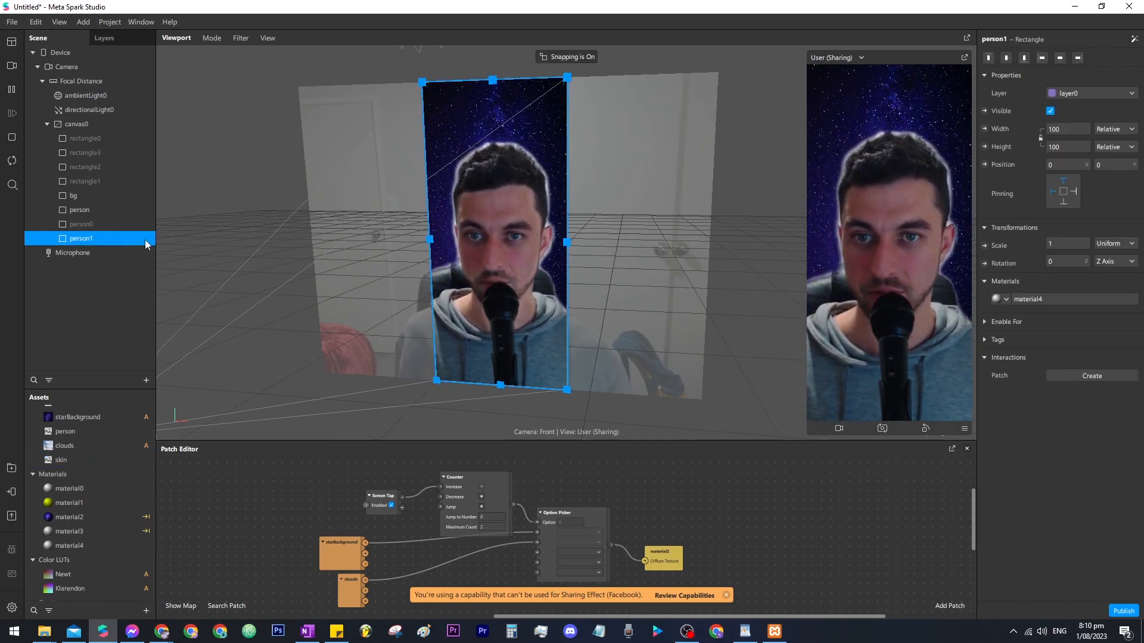
pyautogui.click(94, 210)
pyautogui.click(1051, 112)
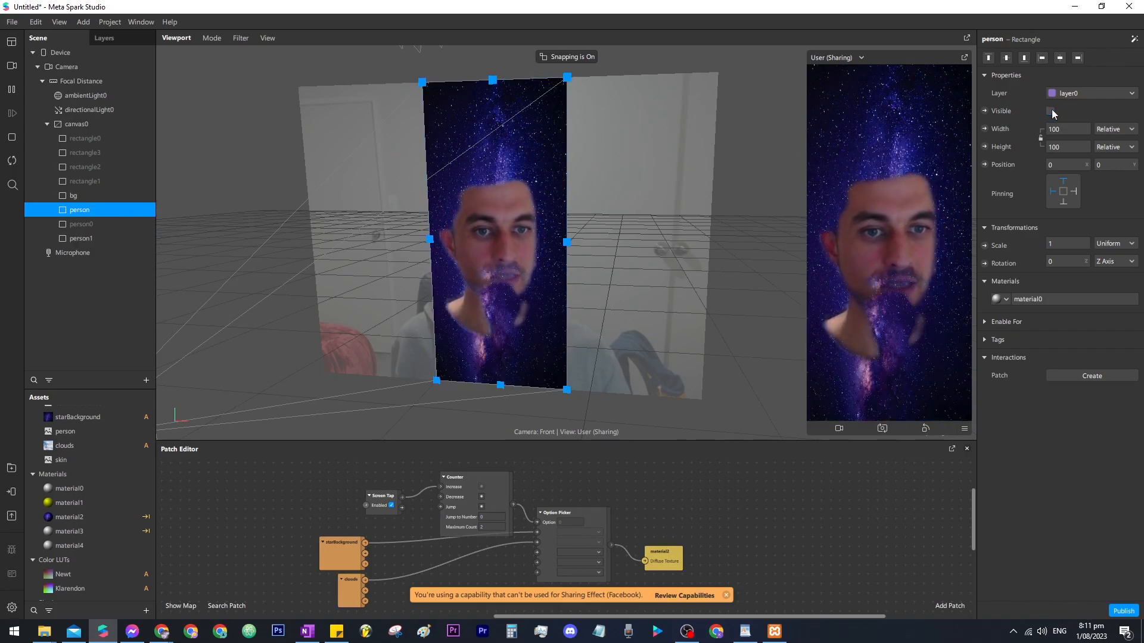
pyautogui.click(1051, 111)
# Step: Set the diffuse color of person1's material4 to bright green
pyautogui.click(81, 238)
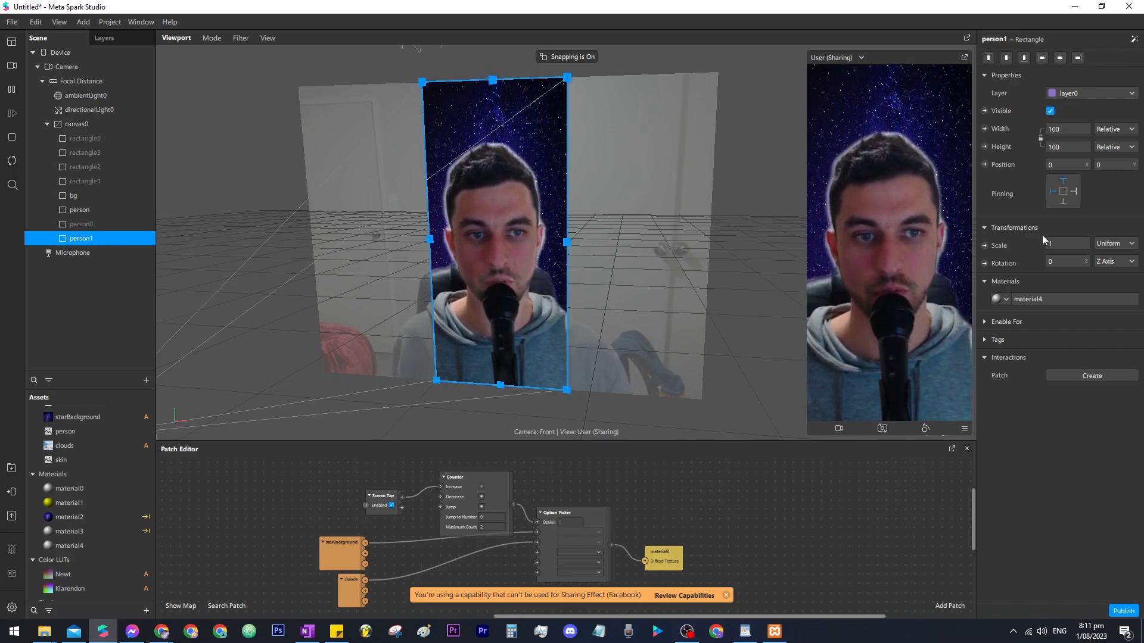
pyautogui.click(1025, 299)
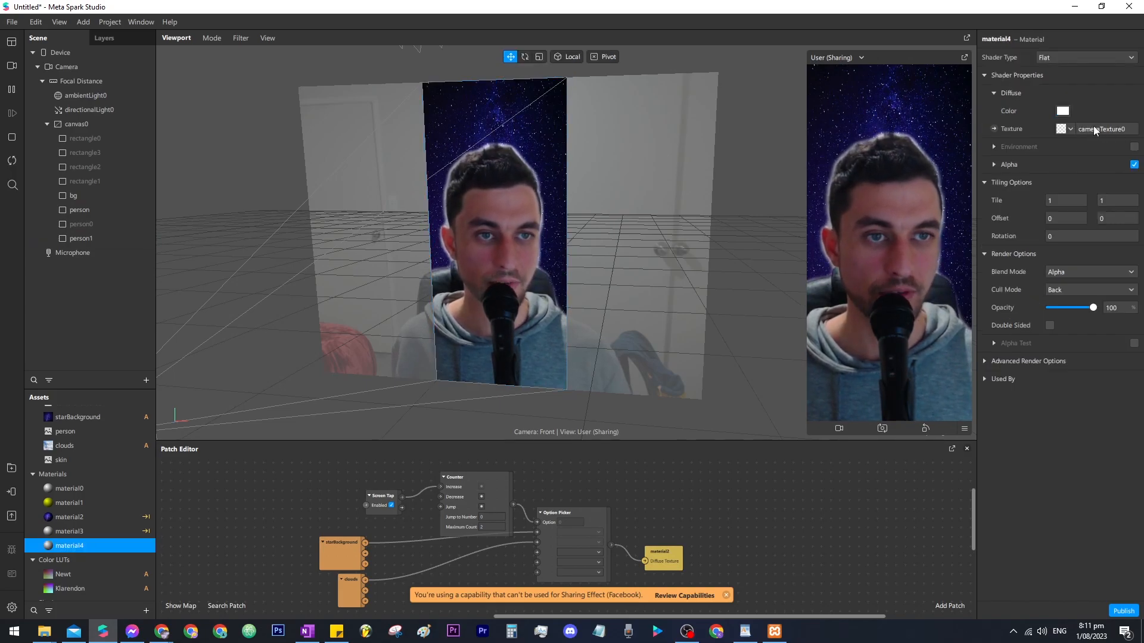
pyautogui.click(1062, 110)
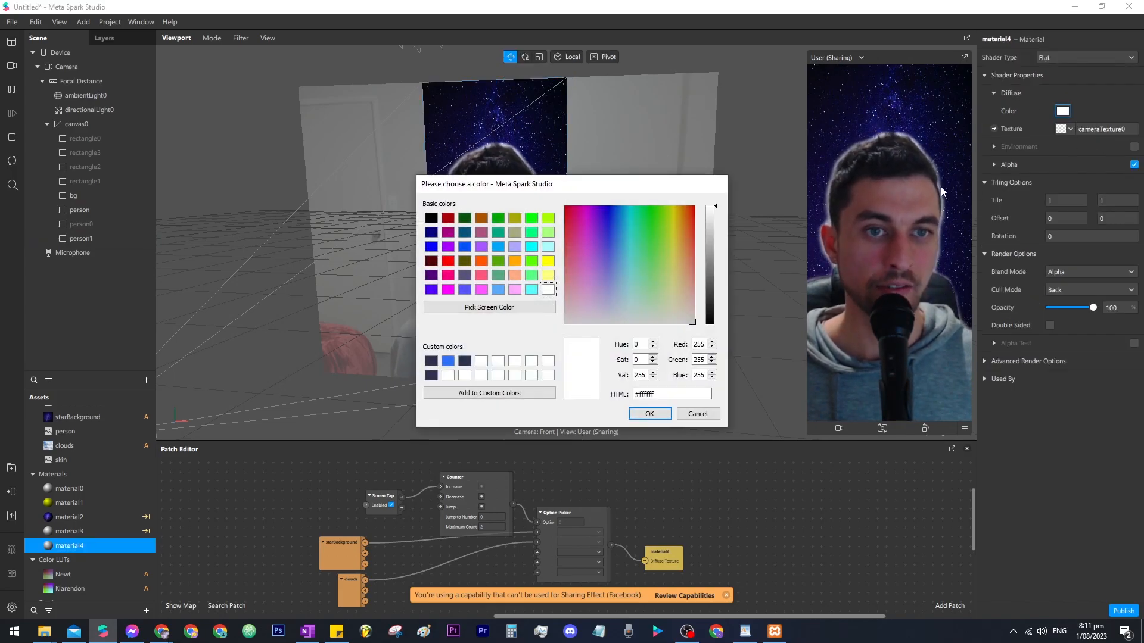
pyautogui.click(671, 210)
pyautogui.moveTo(675, 225); pyautogui.dragTo(648, 248)
pyautogui.click(649, 413)
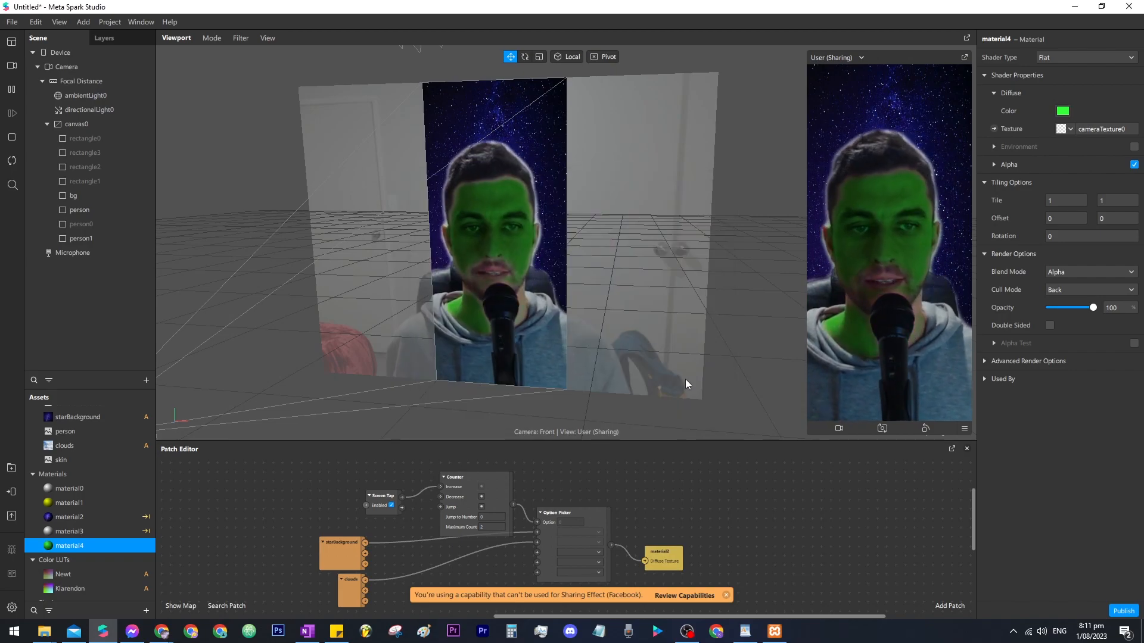
# Step: Duplicate the person1 rectangle and add a Hair segmentation to the Camera, opening its mask texture's properties
pyautogui.click(94, 238)
pyautogui.hotkey('ctrl', 'd')
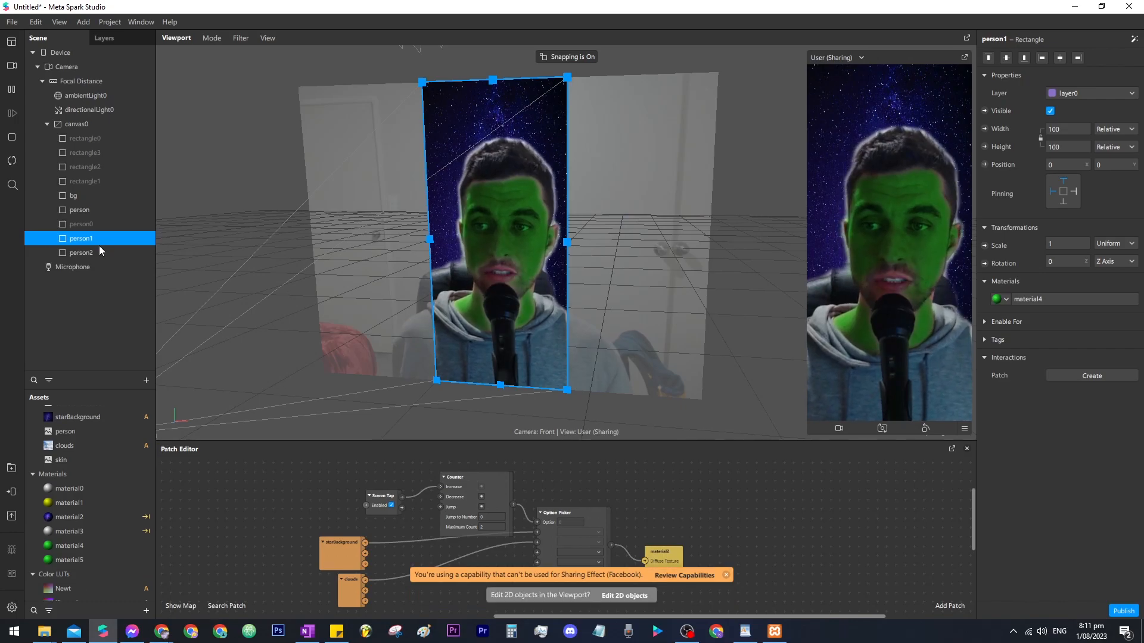
pyautogui.click(66, 67)
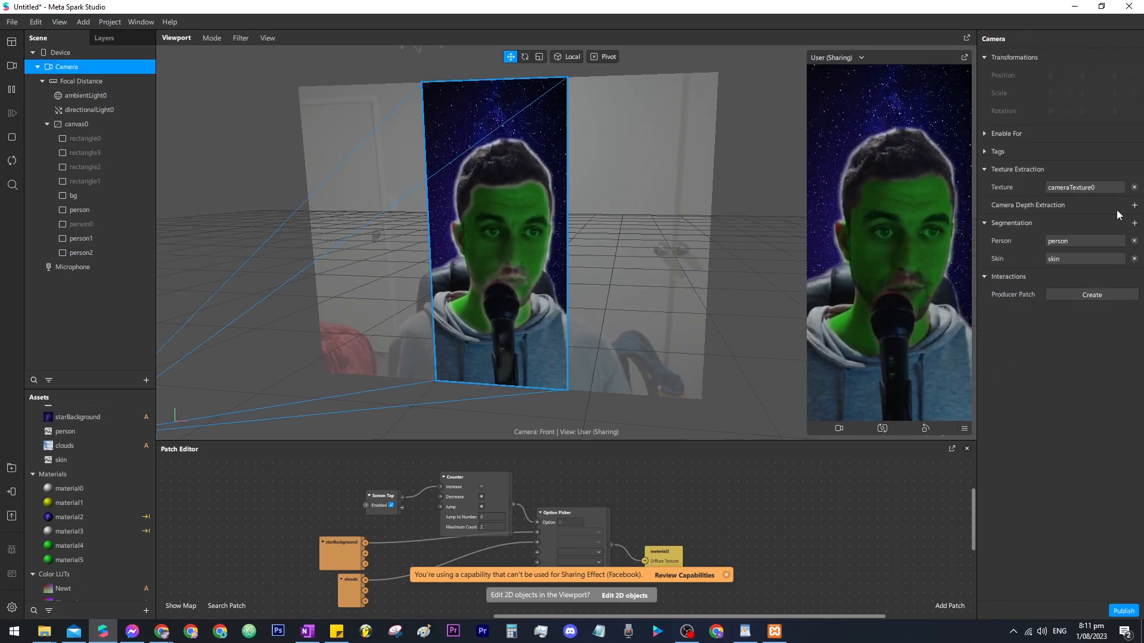
pyautogui.click(1135, 224)
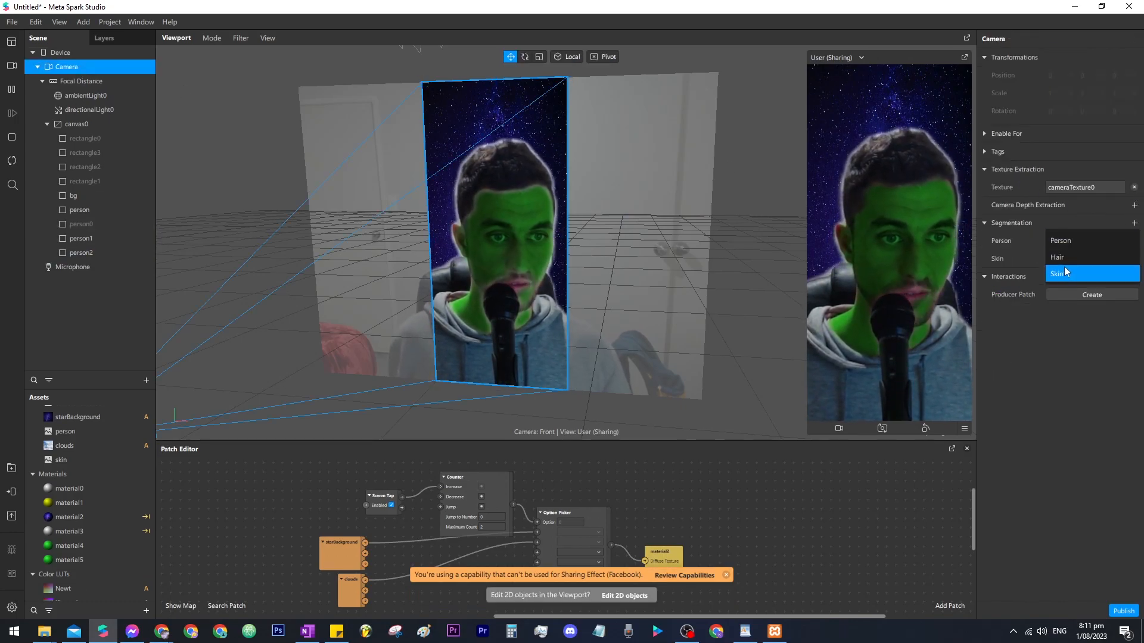
pyautogui.click(1090, 267)
pyautogui.click(1091, 278)
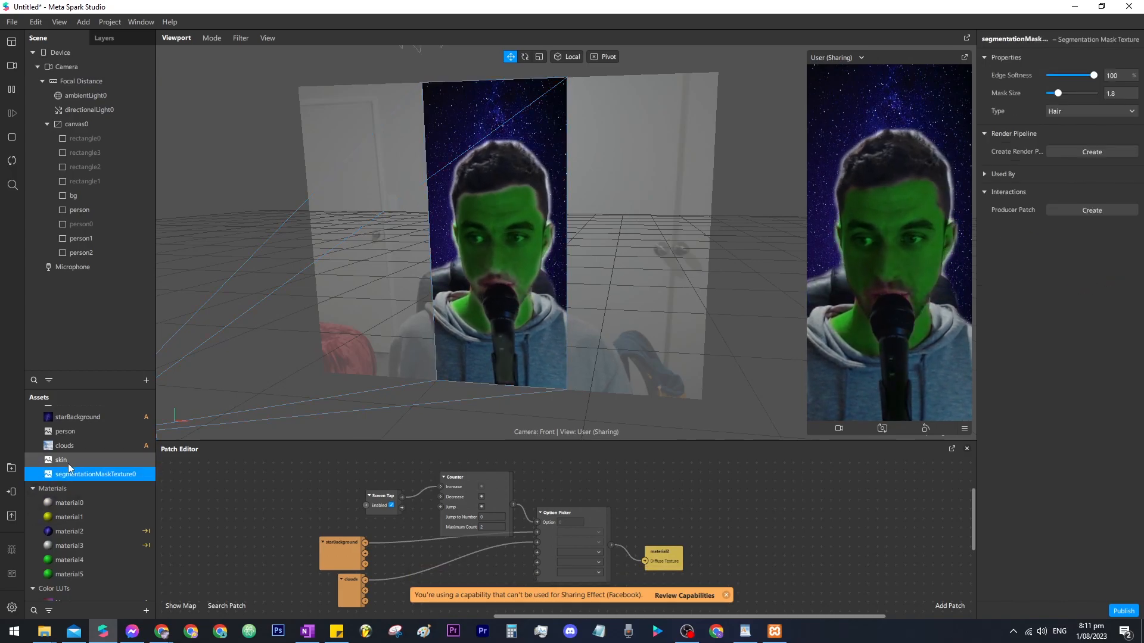
# Step: Rename the hair segmentation mask texture as hair
pyautogui.click(84, 475)
pyautogui.write('hair')
pyautogui.press('Return')
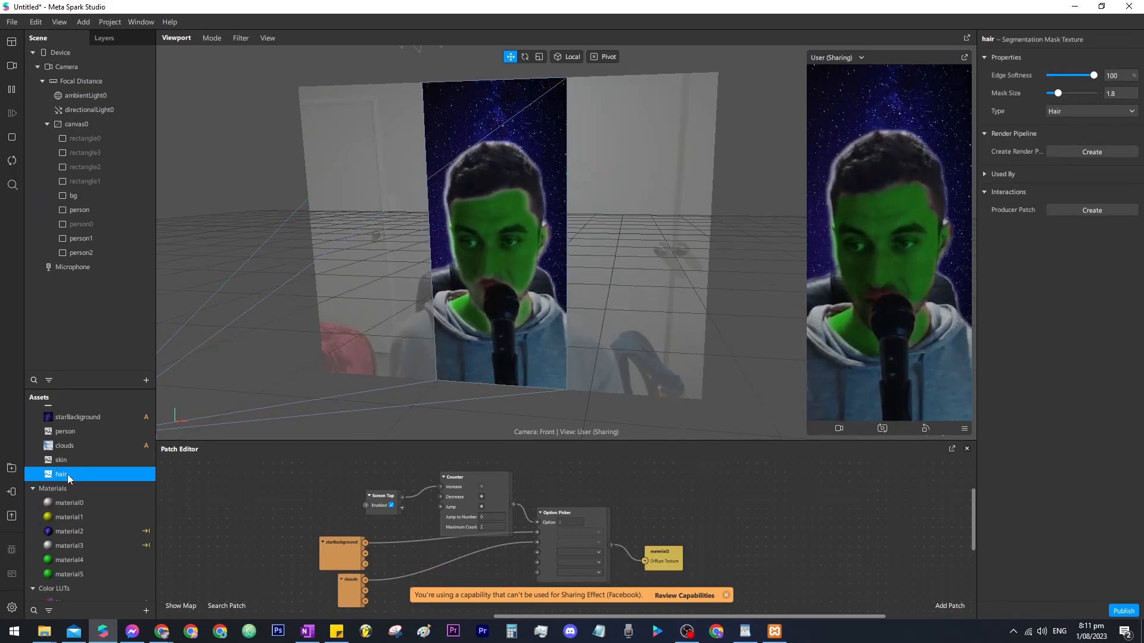
# Step: Set the alpha texture of the person2 rectangle's material5 to the hair mask
pyautogui.click(93, 254)
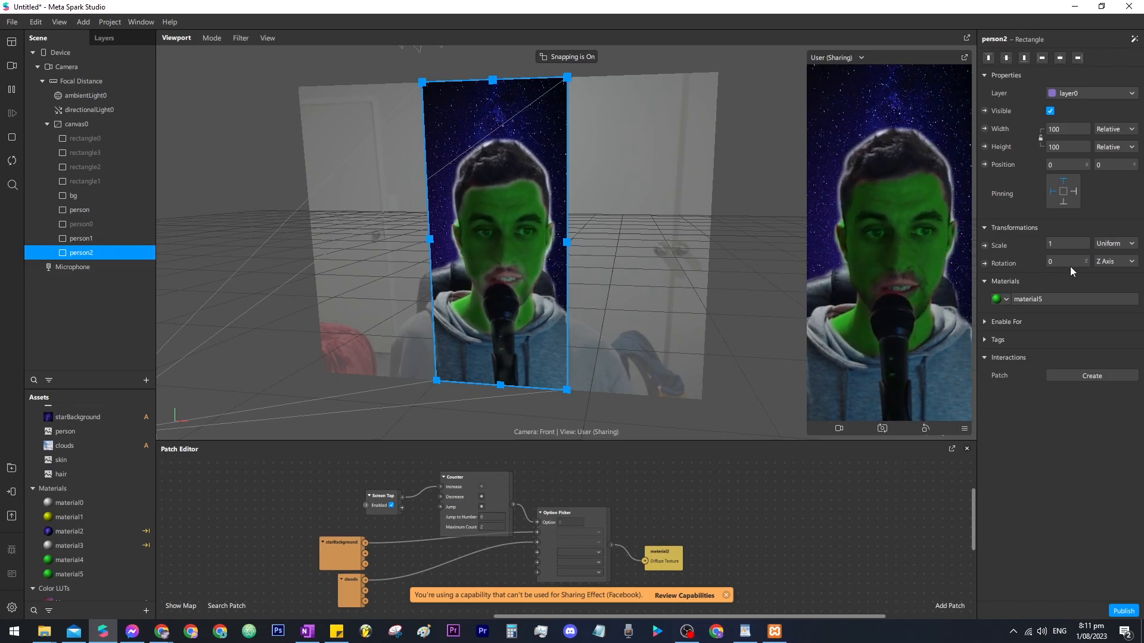
pyautogui.click(1026, 299)
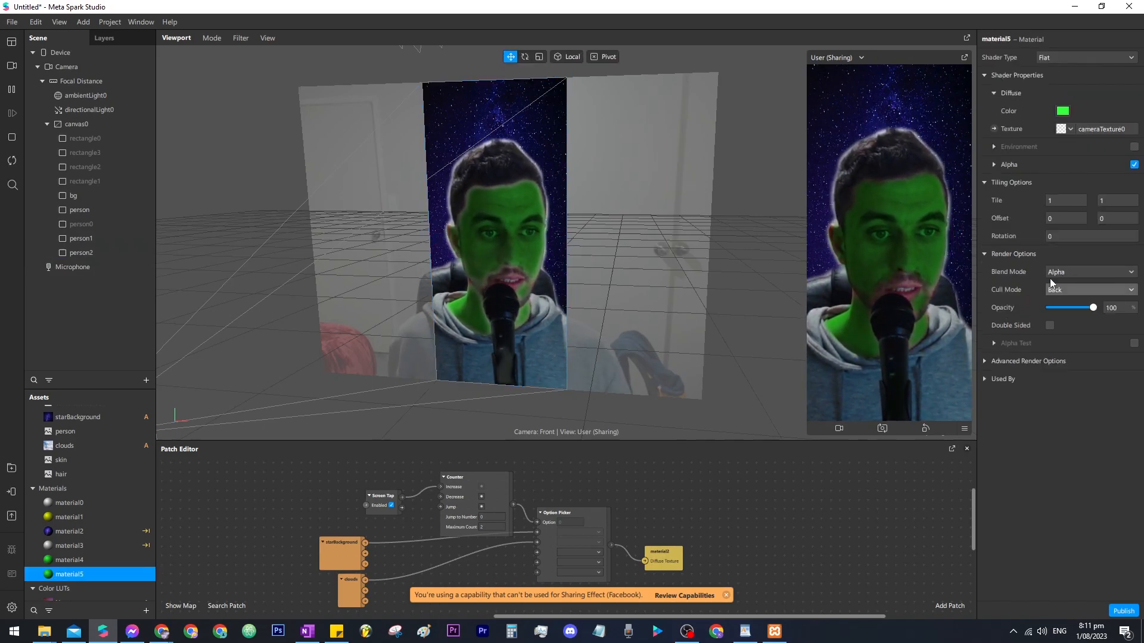
pyautogui.click(996, 165)
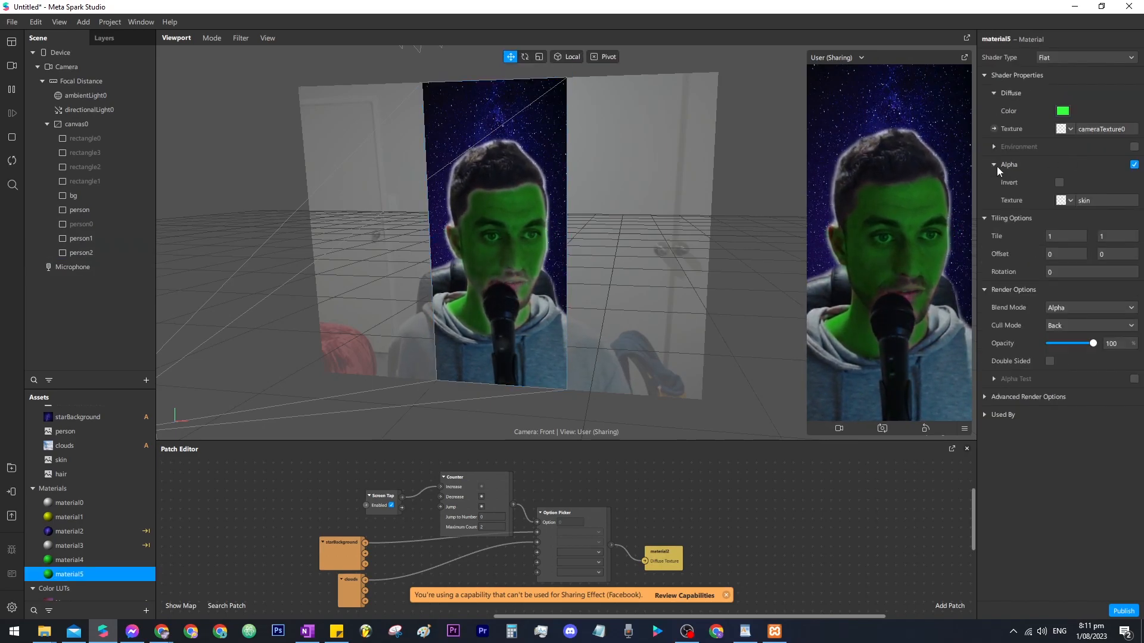
pyautogui.click(1063, 201)
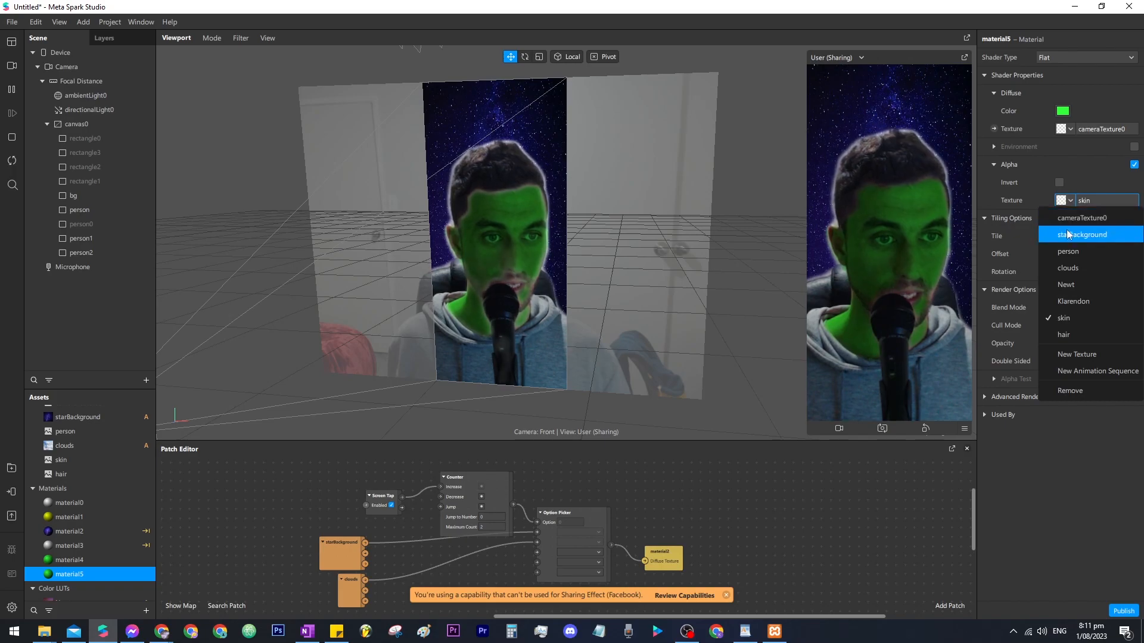
pyautogui.click(1080, 331)
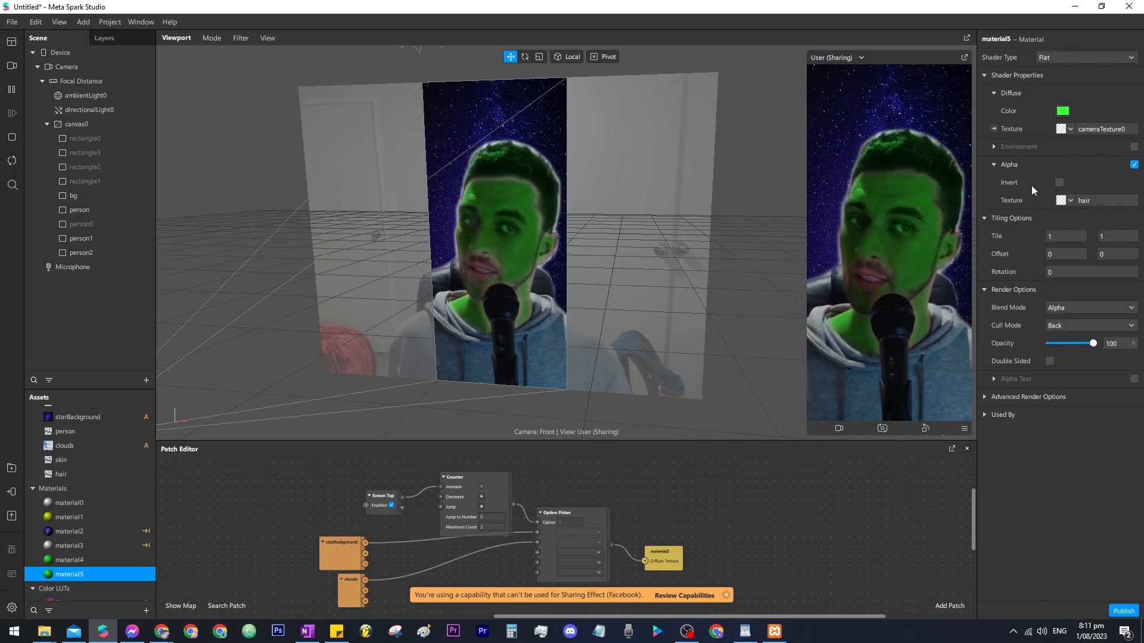
# Step: Set material5's diffuse color to yellow
pyautogui.click(1062, 111)
pyautogui.moveTo(605, 245); pyautogui.dragTo(596, 215)
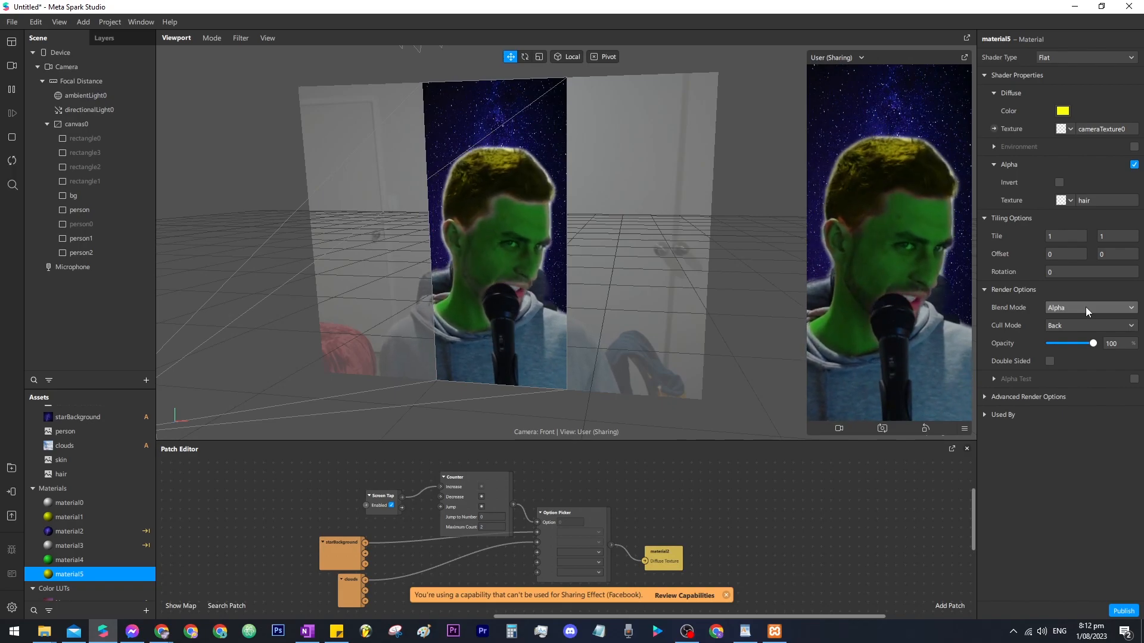
# Step: Try blend modes such as Subtract and Replace on material5 and settle on Screen
pyautogui.click(1085, 306)
pyautogui.click(1085, 344)
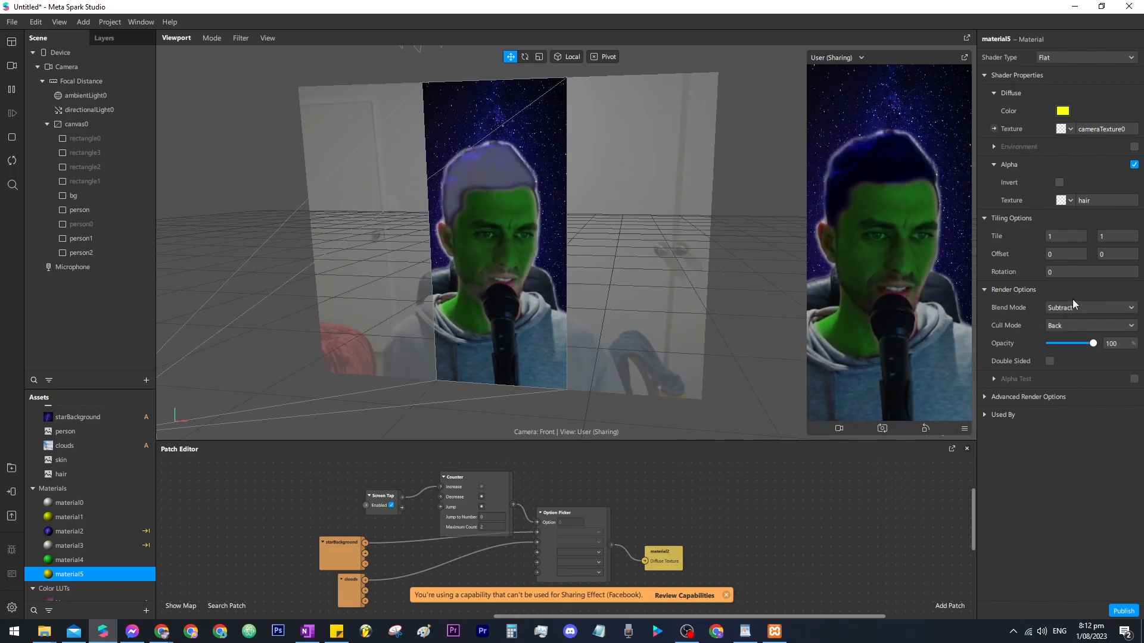
pyautogui.click(1073, 306)
pyautogui.click(1071, 329)
pyautogui.click(1074, 307)
pyautogui.click(1083, 368)
pyautogui.click(1087, 306)
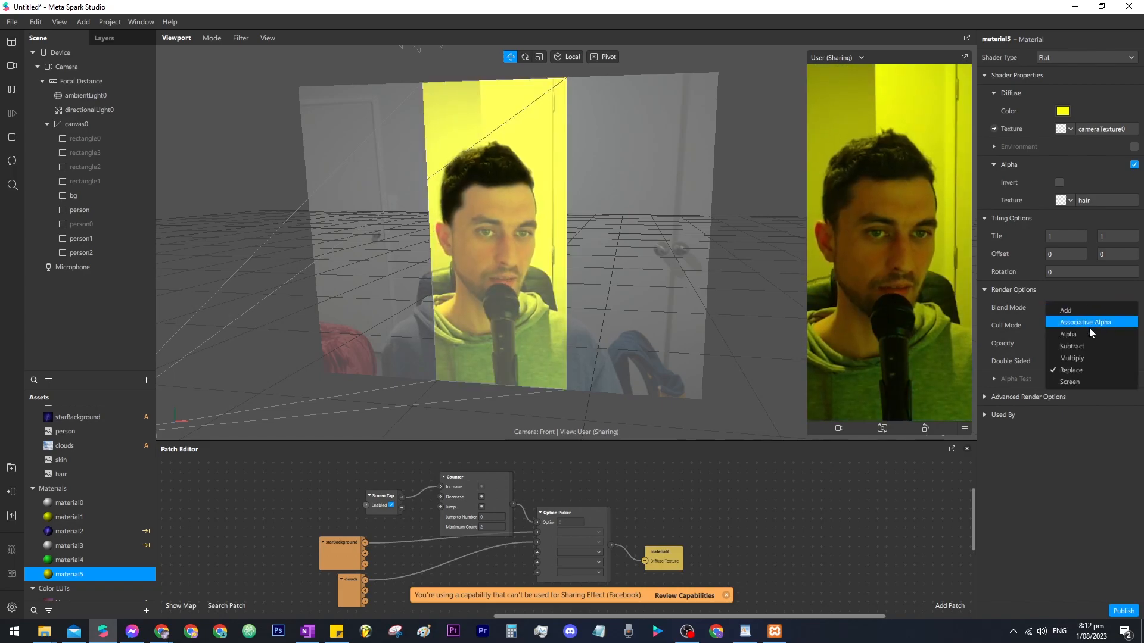
pyautogui.click(1087, 381)
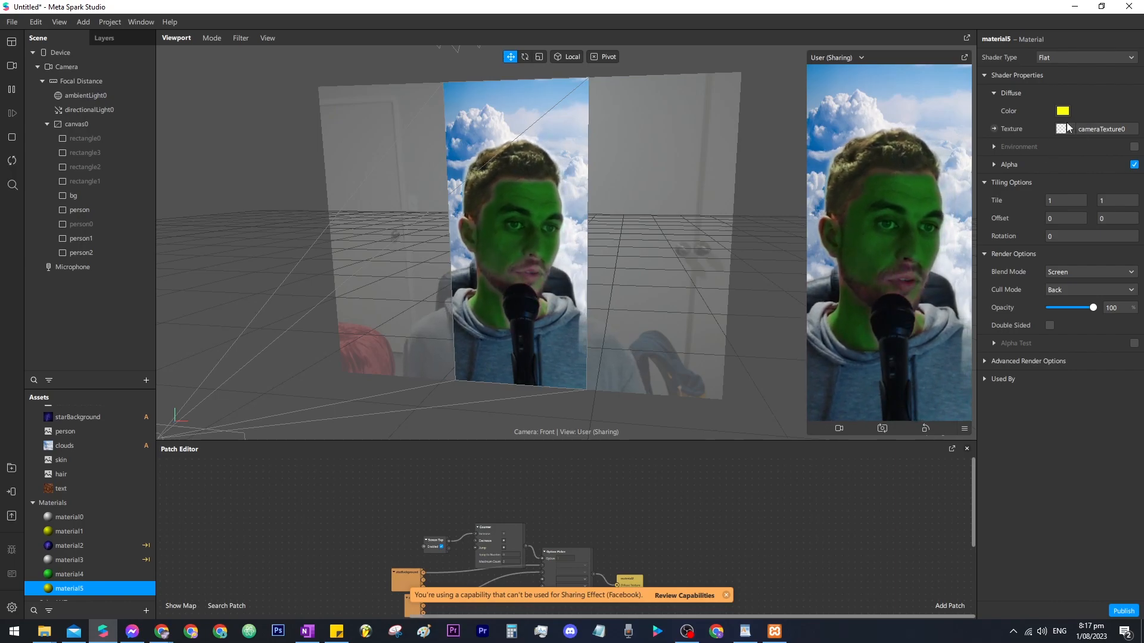
# Step: Set material5's diffuse color to white and, after trying starBackground, use text as its diffuse texture
pyautogui.click(1062, 111)
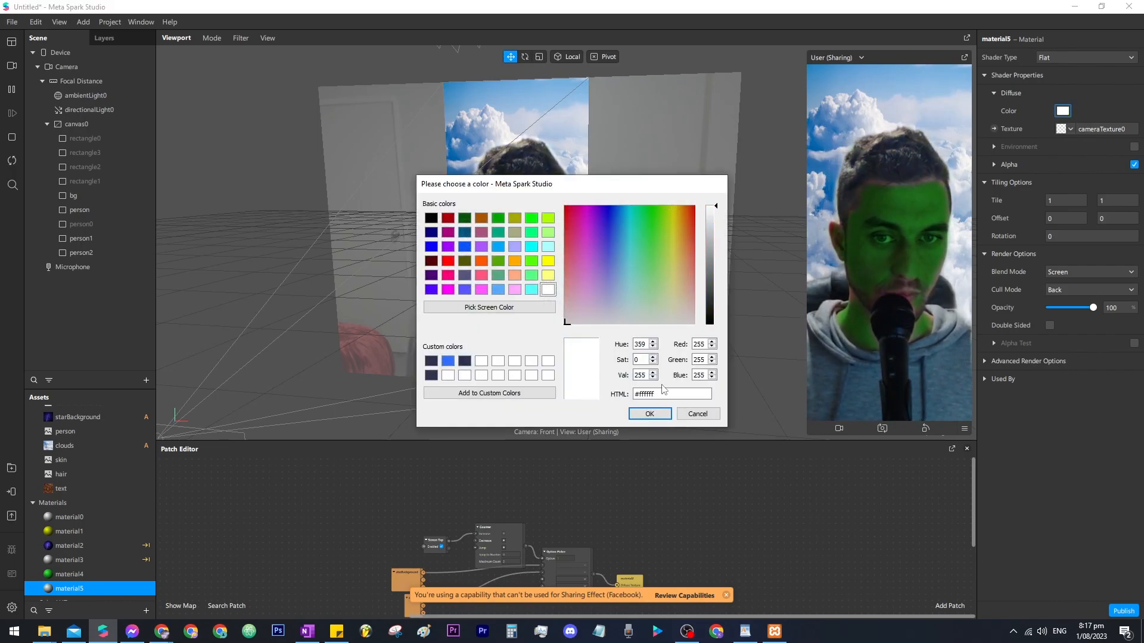
pyautogui.click(649, 414)
pyautogui.click(1061, 130)
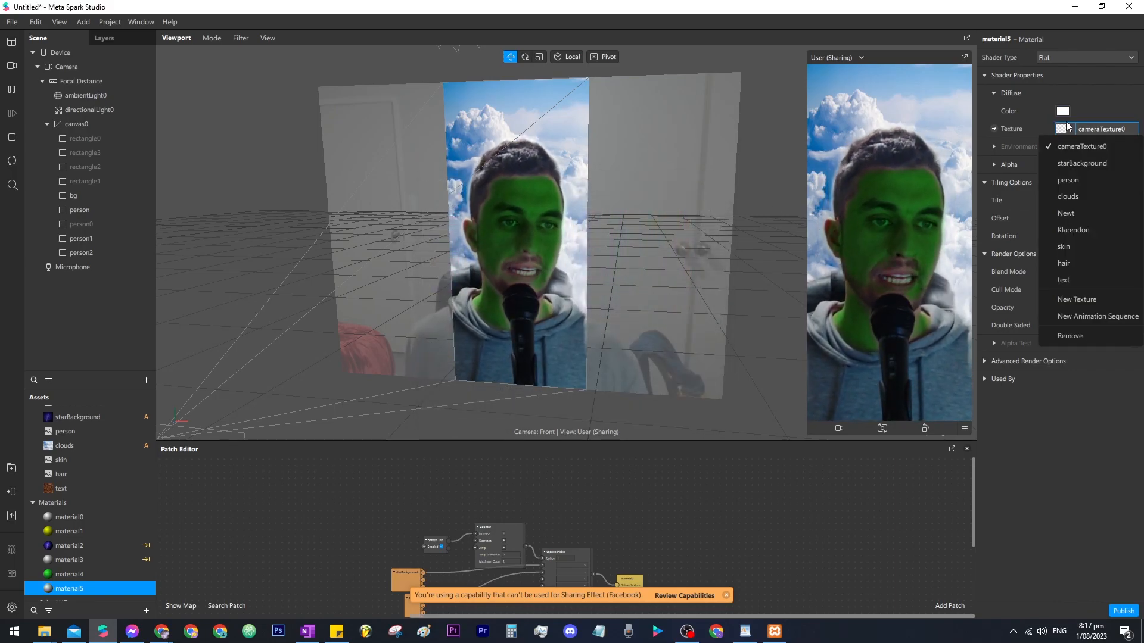
pyautogui.click(1081, 163)
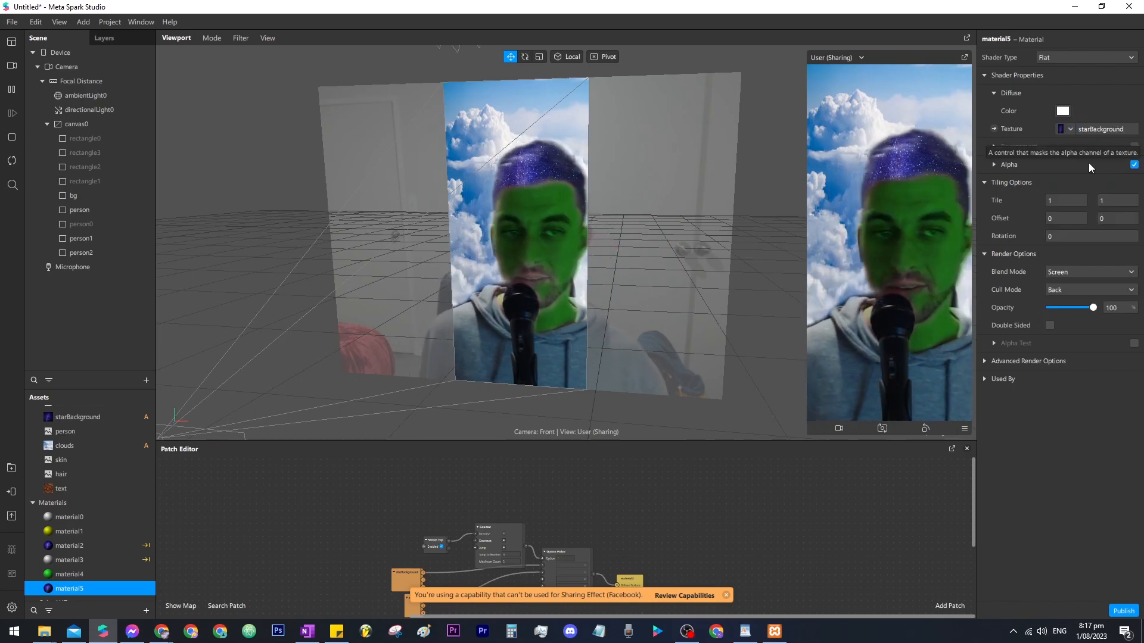
pyautogui.click(1060, 130)
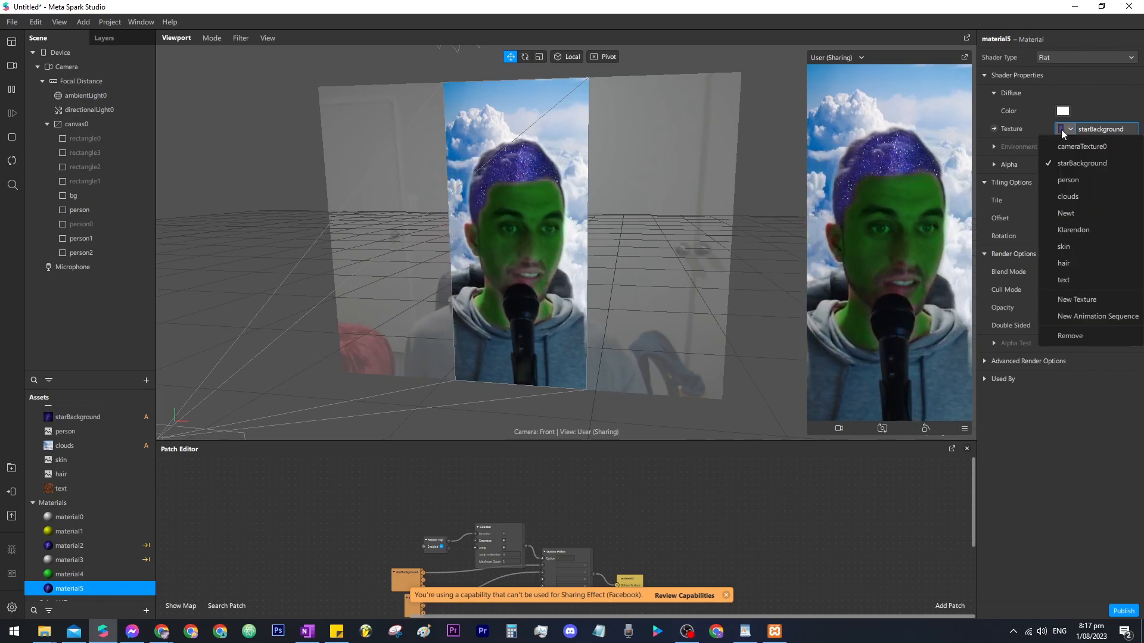
pyautogui.click(1076, 278)
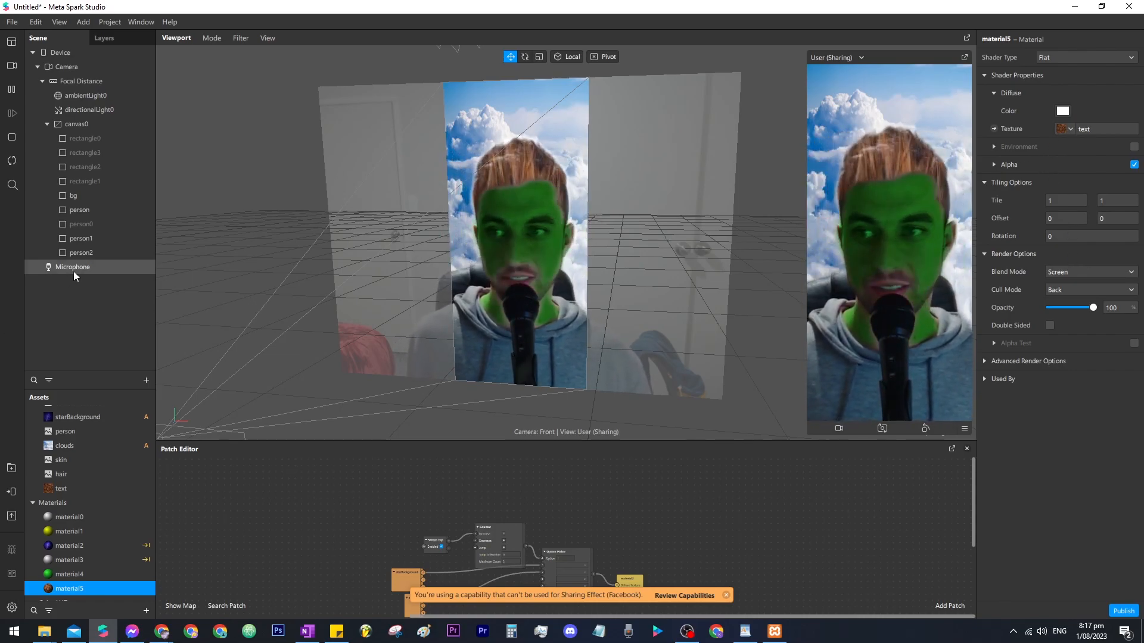
# Step: Set the diffuse texture of the person rectangle's material0 to starBackground
pyautogui.click(95, 208)
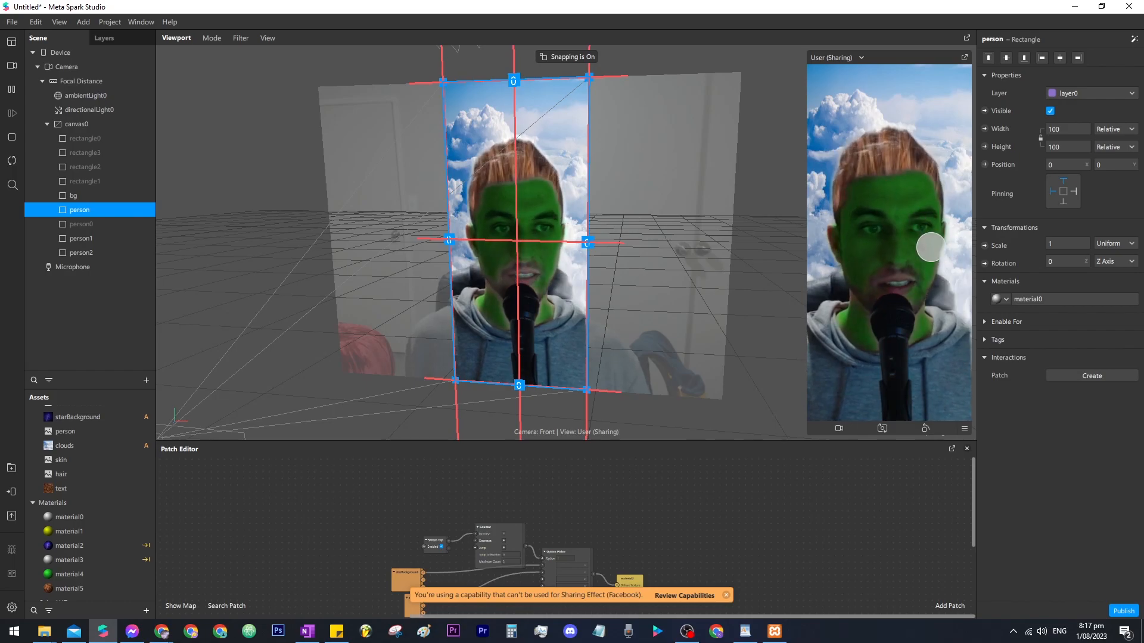
pyautogui.click(1026, 300)
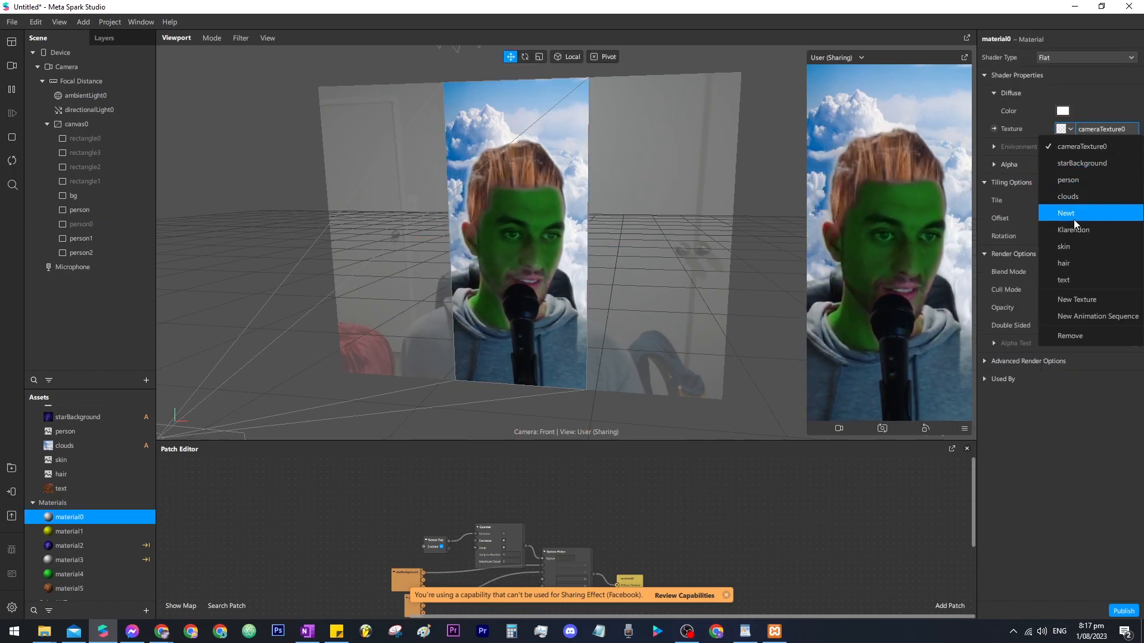
pyautogui.click(1077, 163)
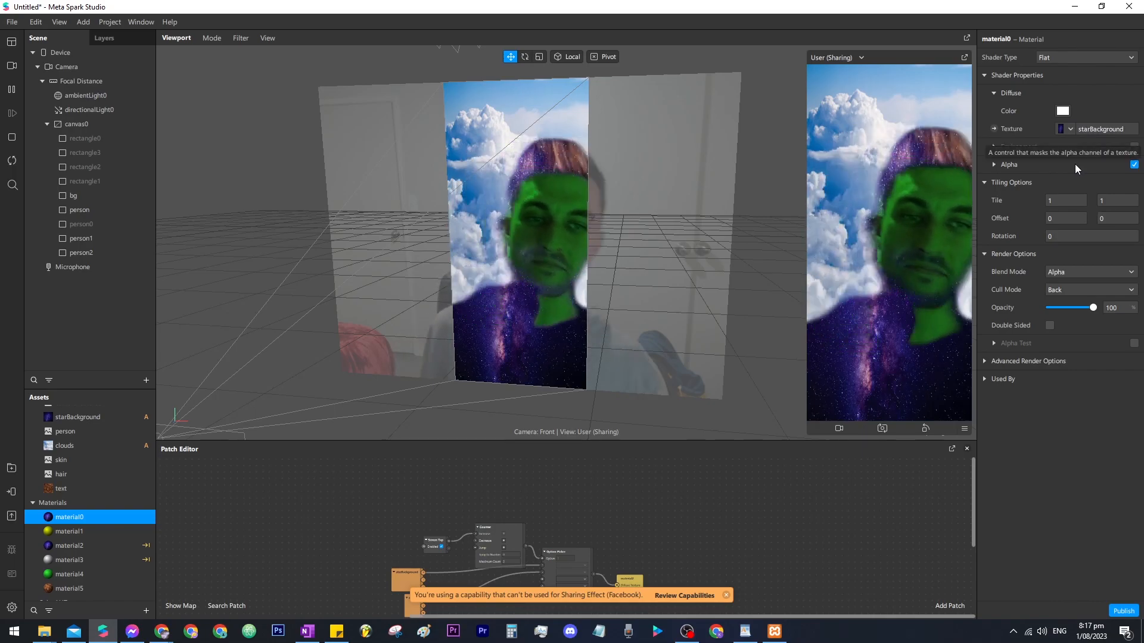